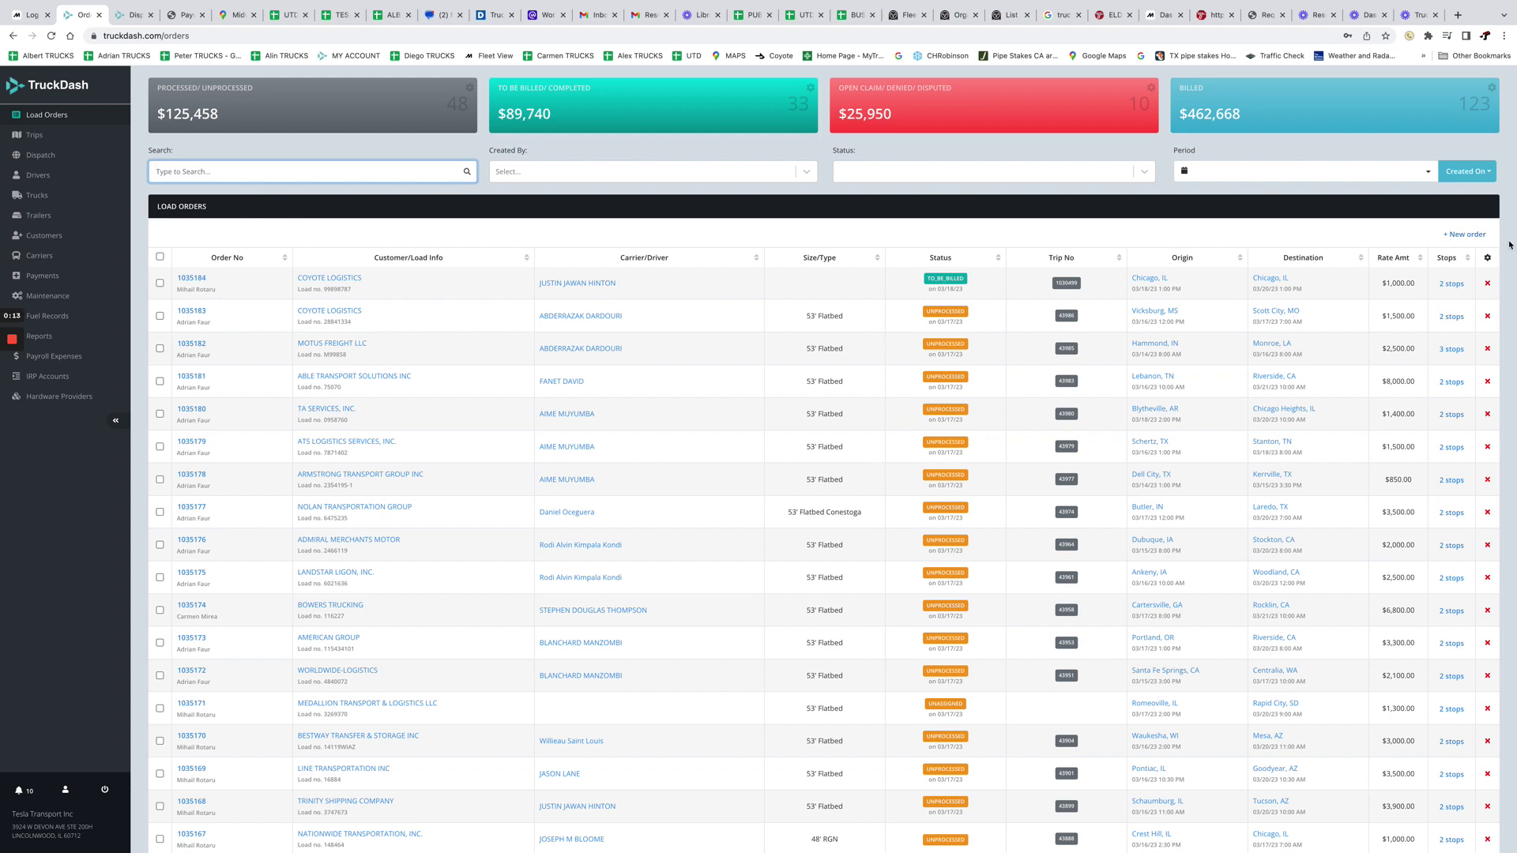
- Start a new order for Coyote Logistics with commodity 'steel coil' and load reference 9807878
click(1467, 235)
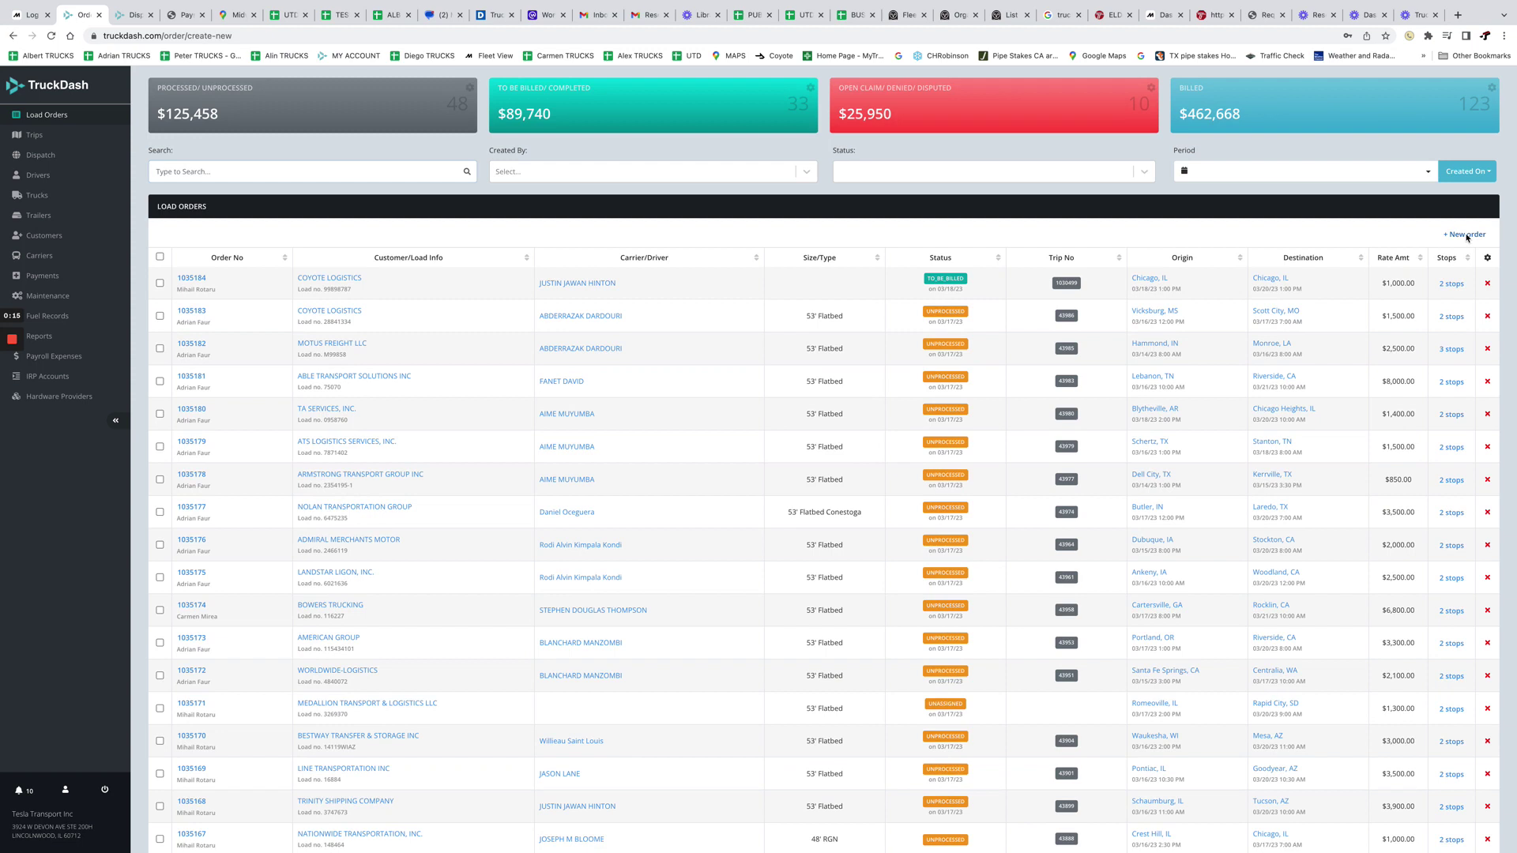
click(462, 172)
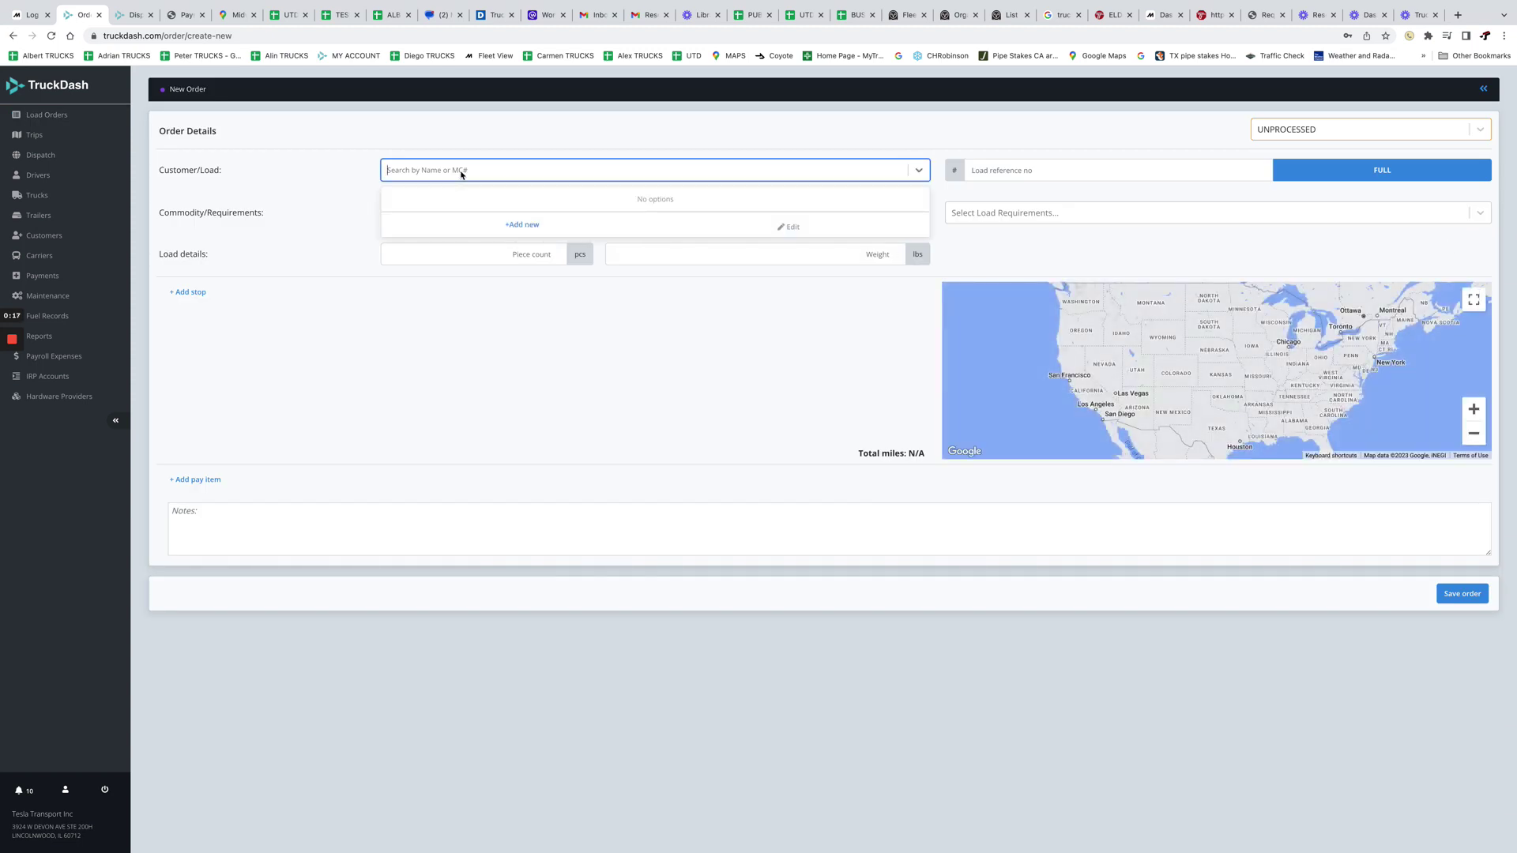
text(coyote)
click(417, 198)
click(516, 212)
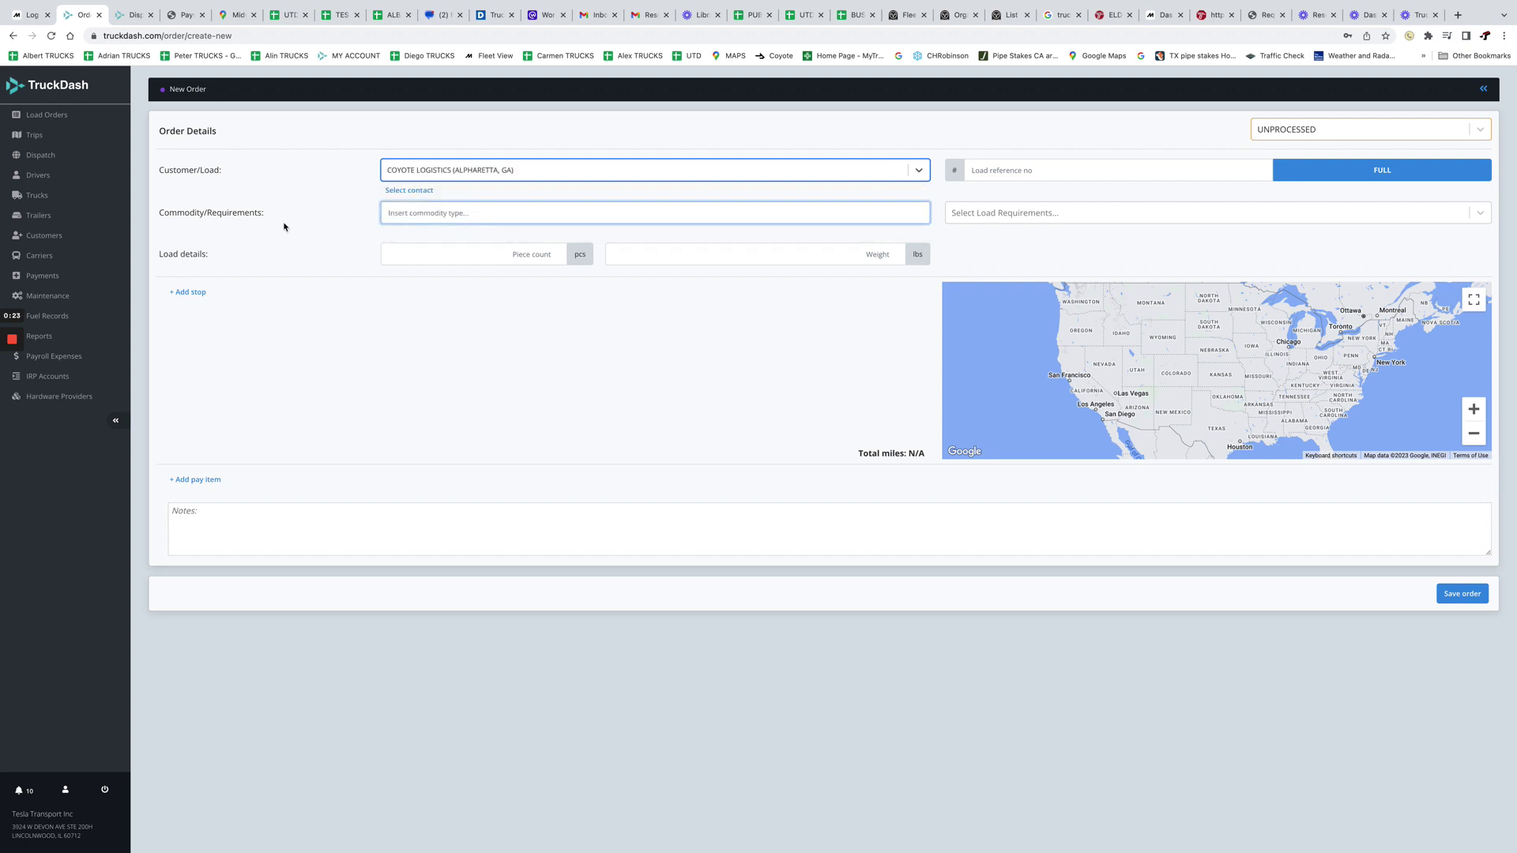
text(steel coils)
click(1025, 172)
text(9807878)
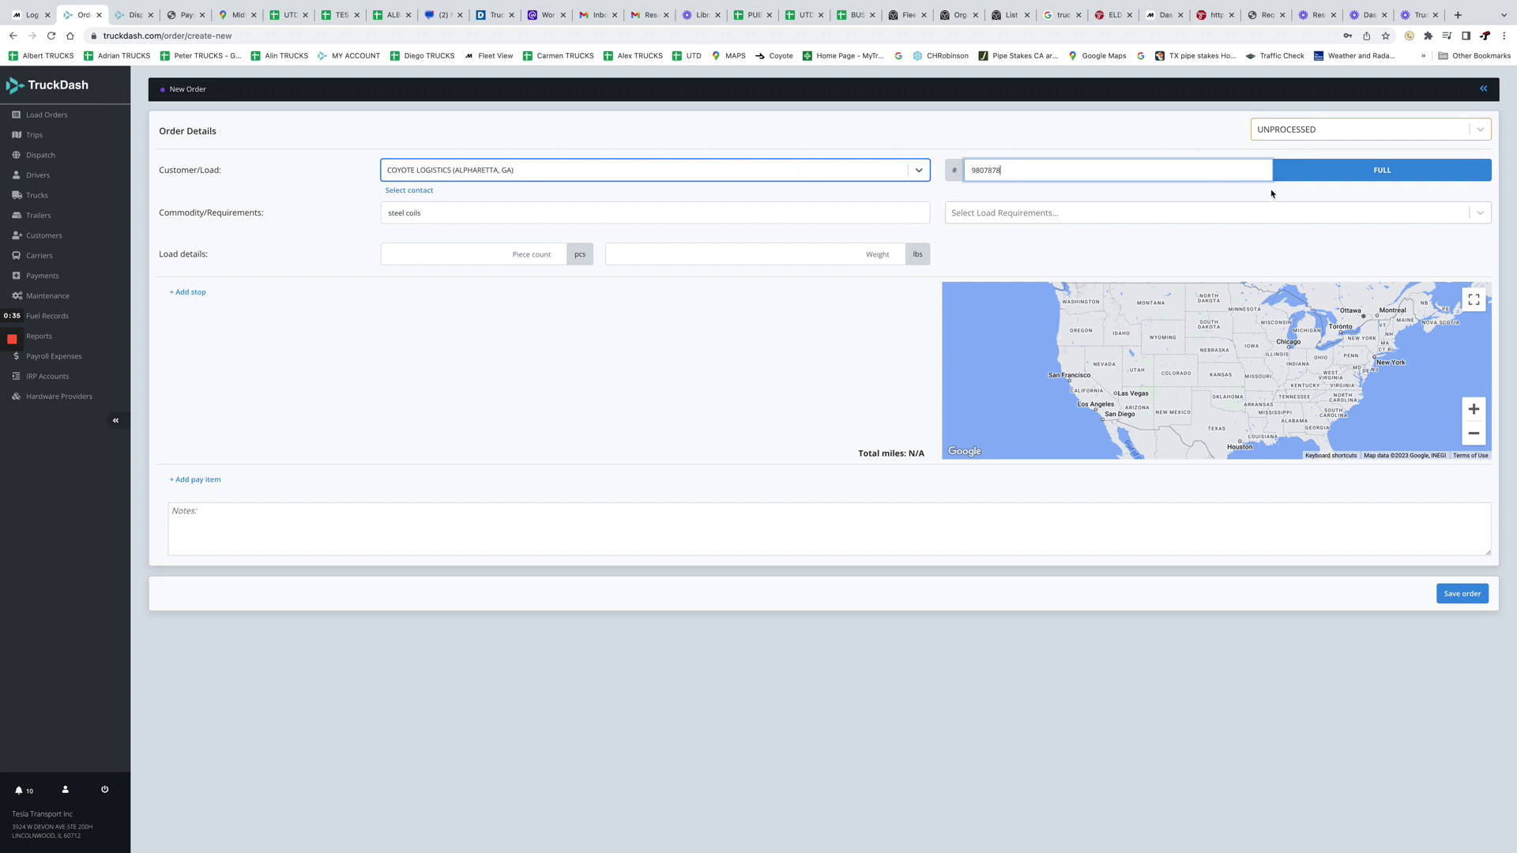
- Mark the load FULL with TARP required, 1 piece and 35000 lbs
click(1318, 177)
click(1319, 177)
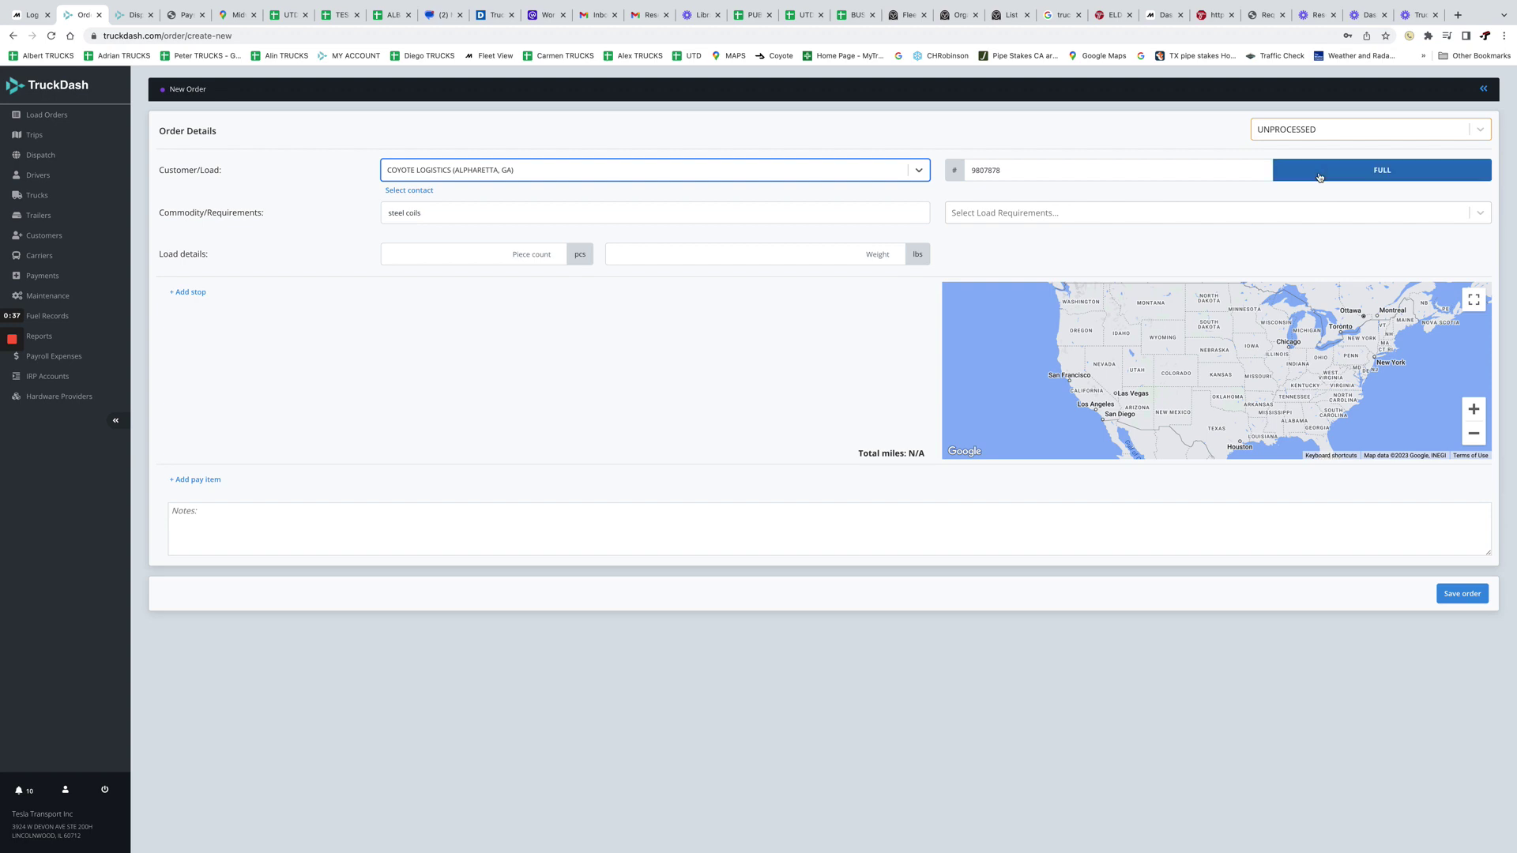
click(1004, 212)
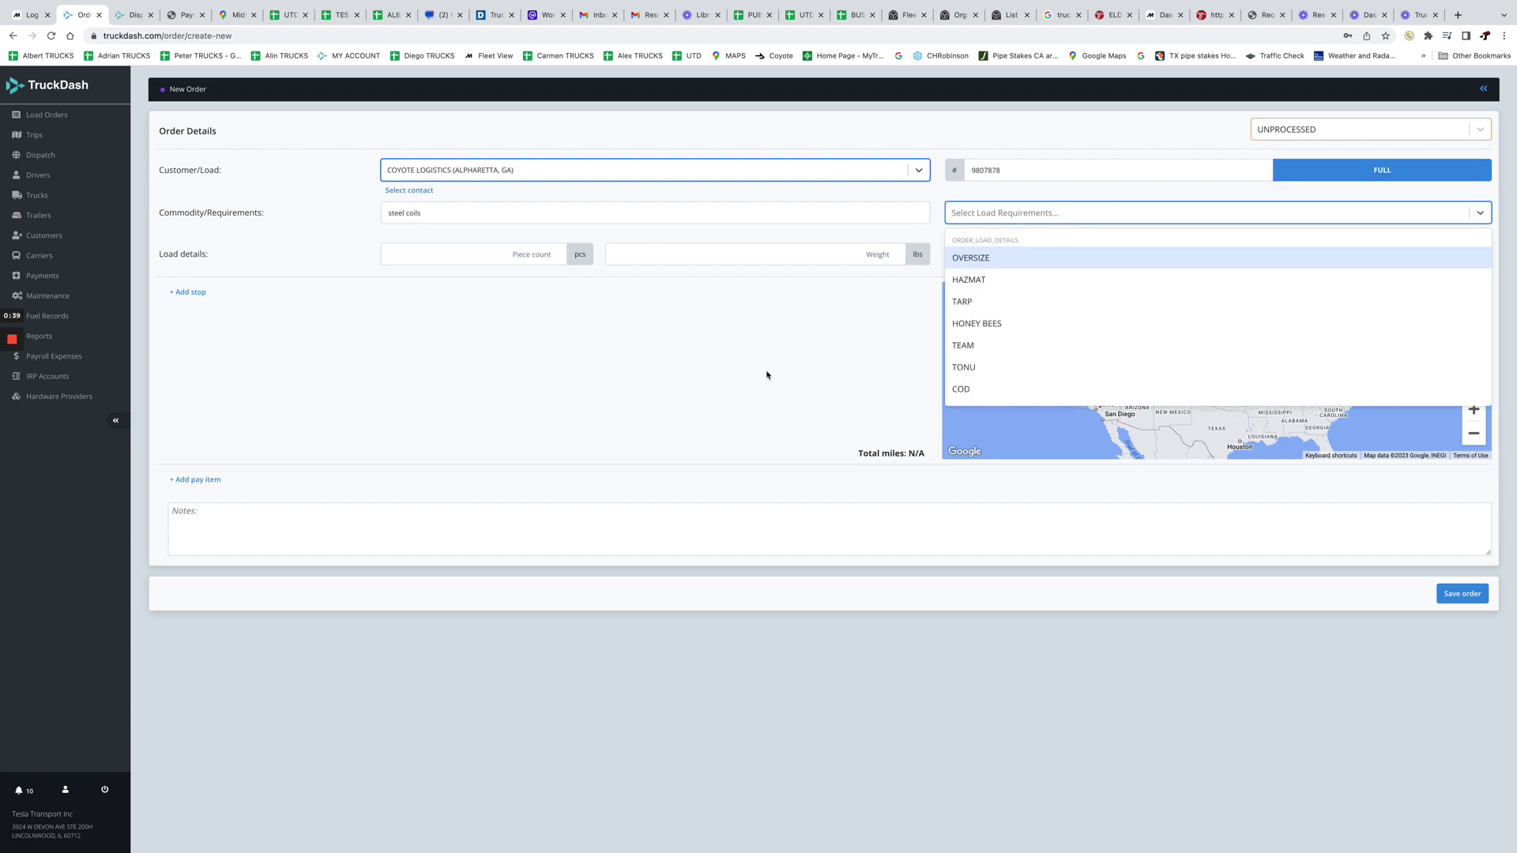
click(961, 300)
click(497, 261)
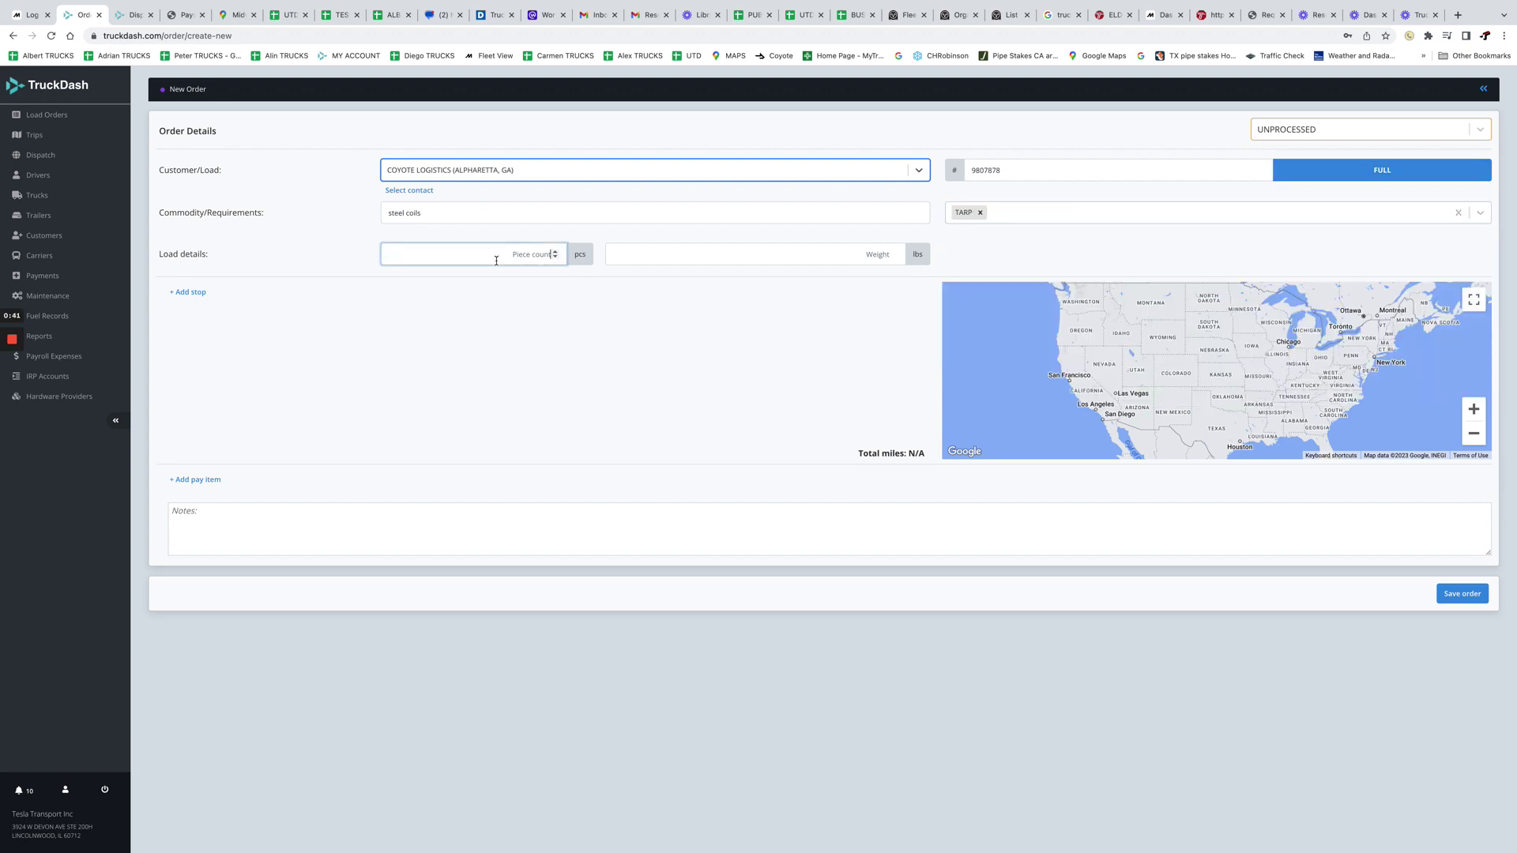
text(1)
click(731, 249)
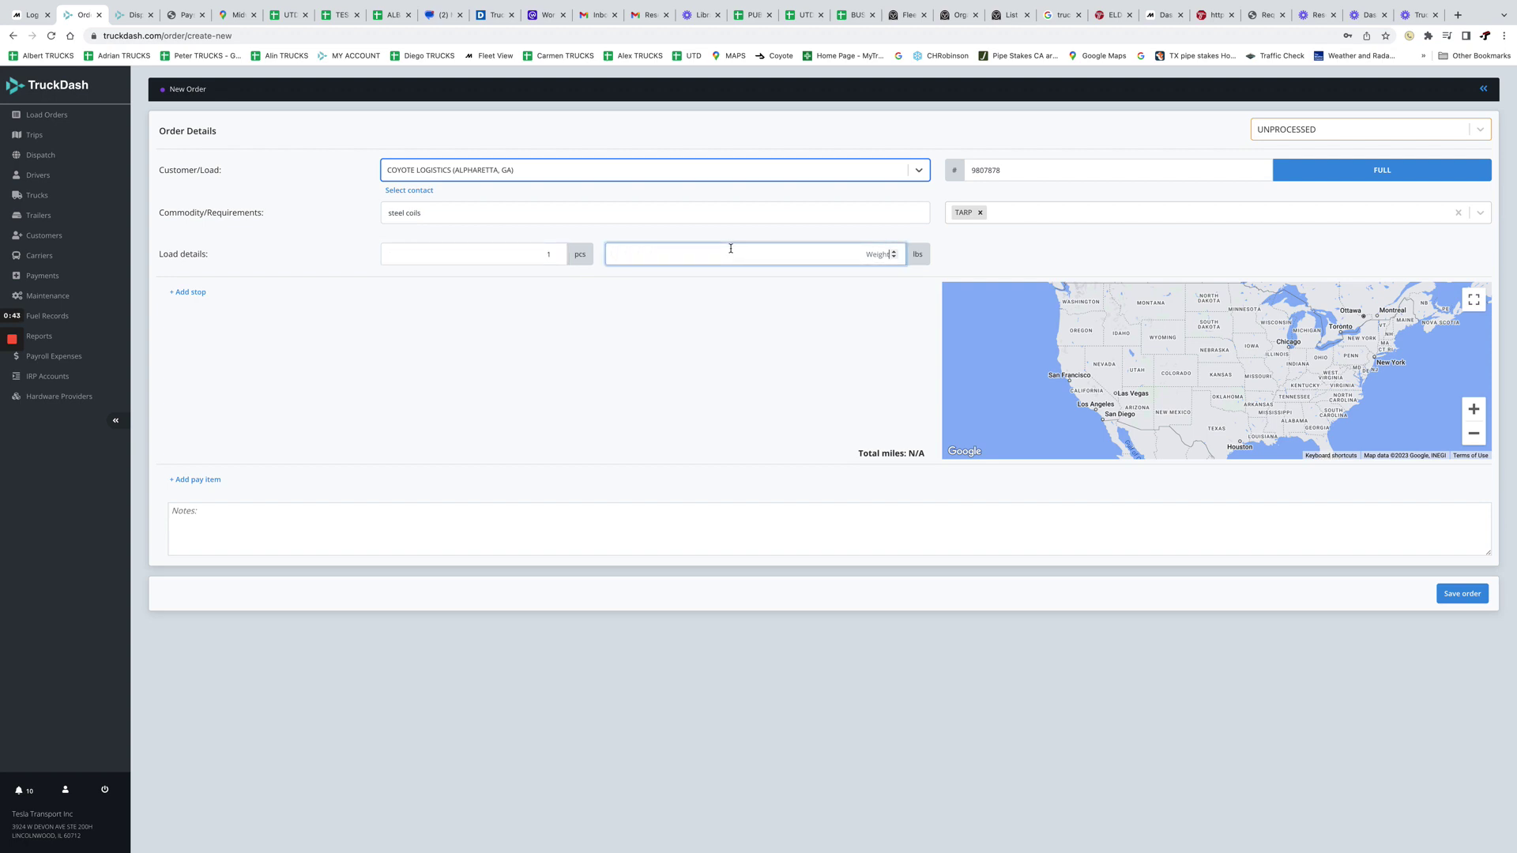
text(35000)
key(Tab)
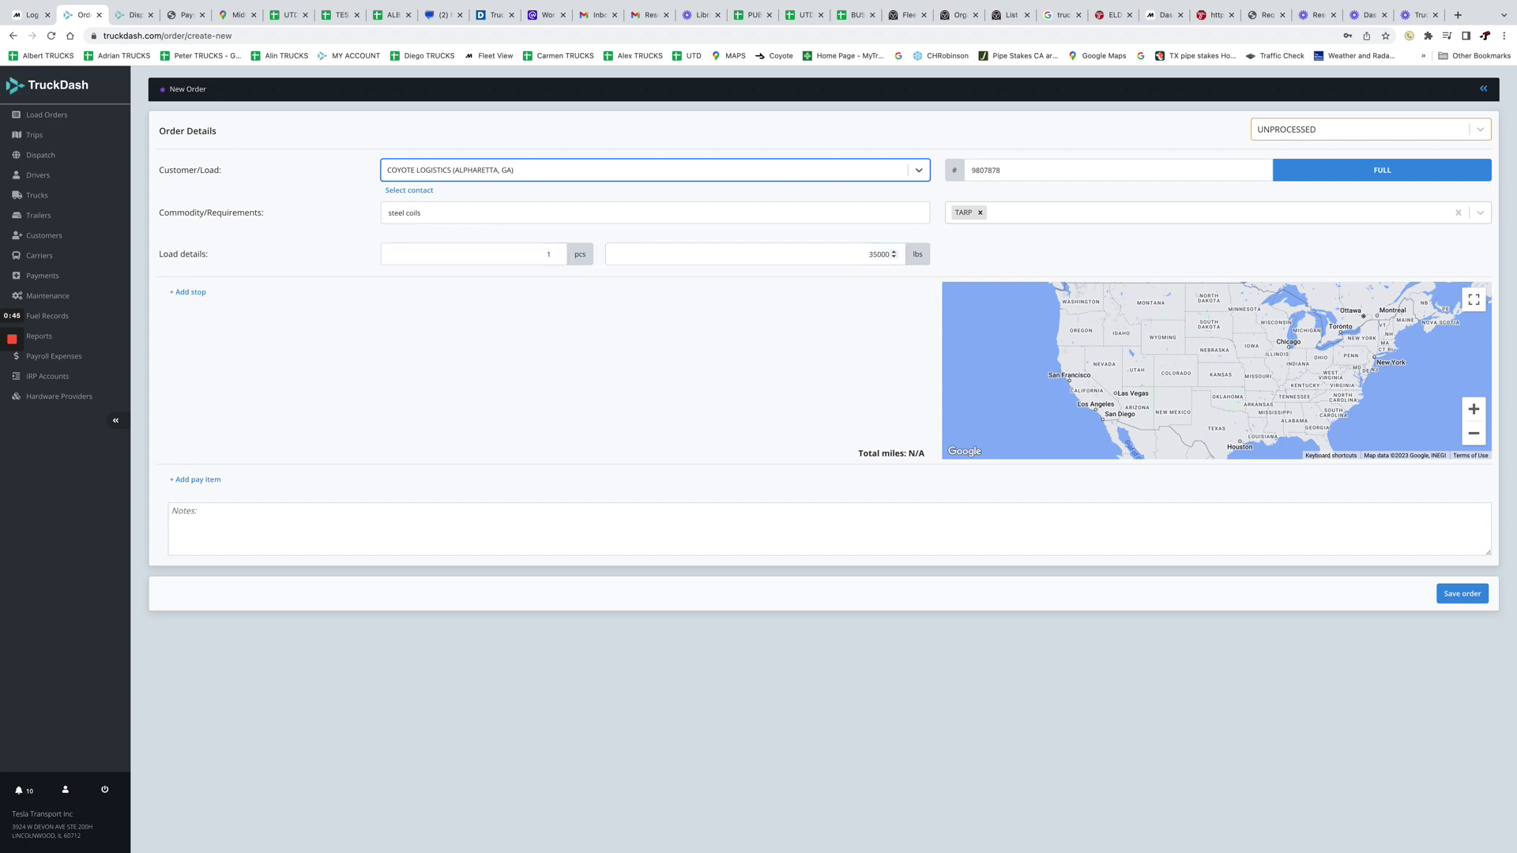
- Add a PICKUP stop dated 03/18/23 at 4:00 PM
click(194, 293)
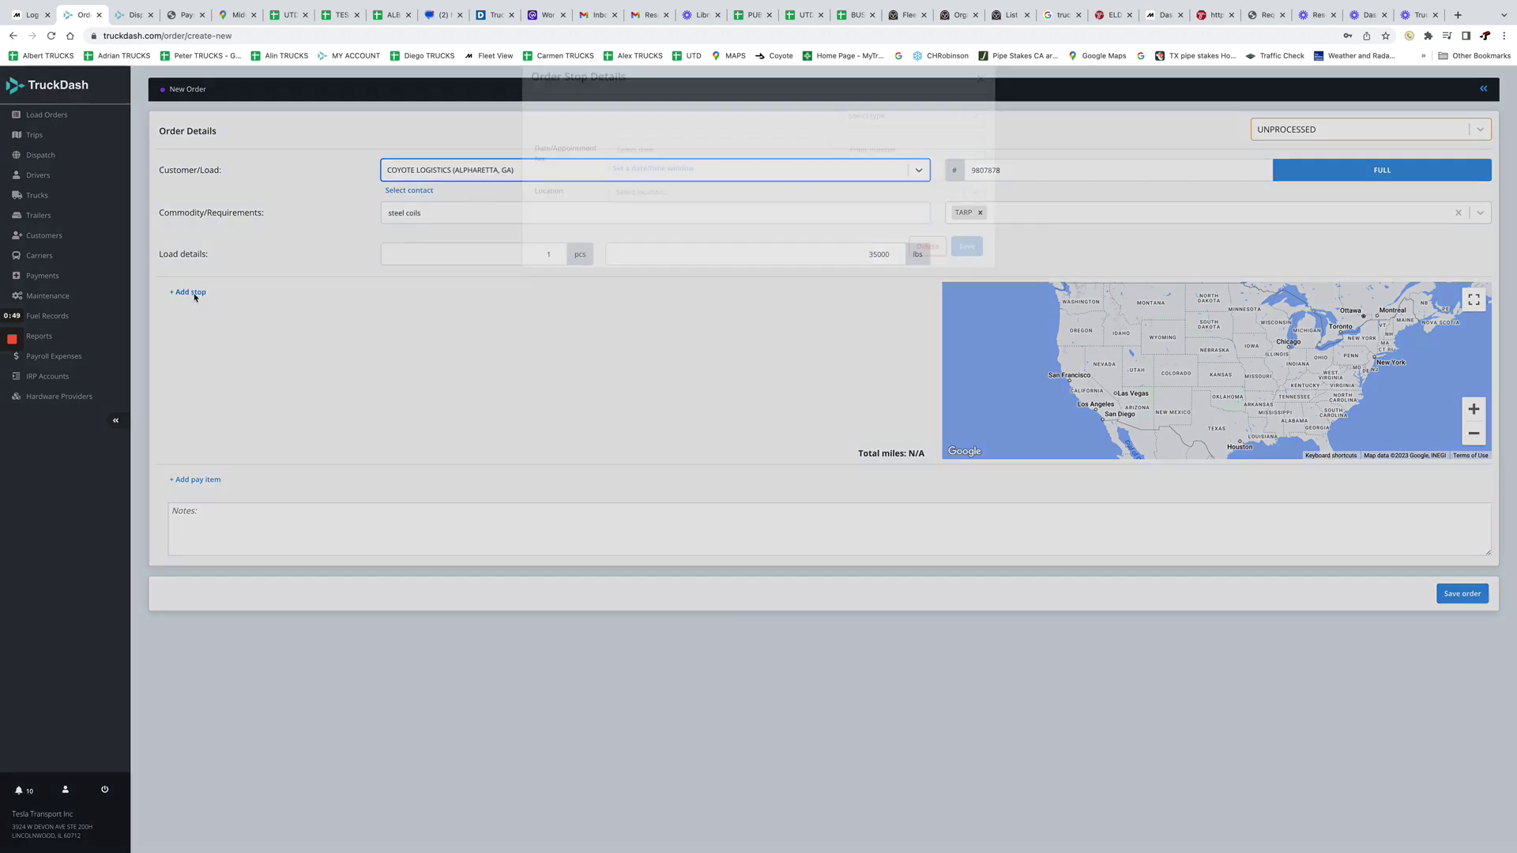
click(874, 142)
click(862, 168)
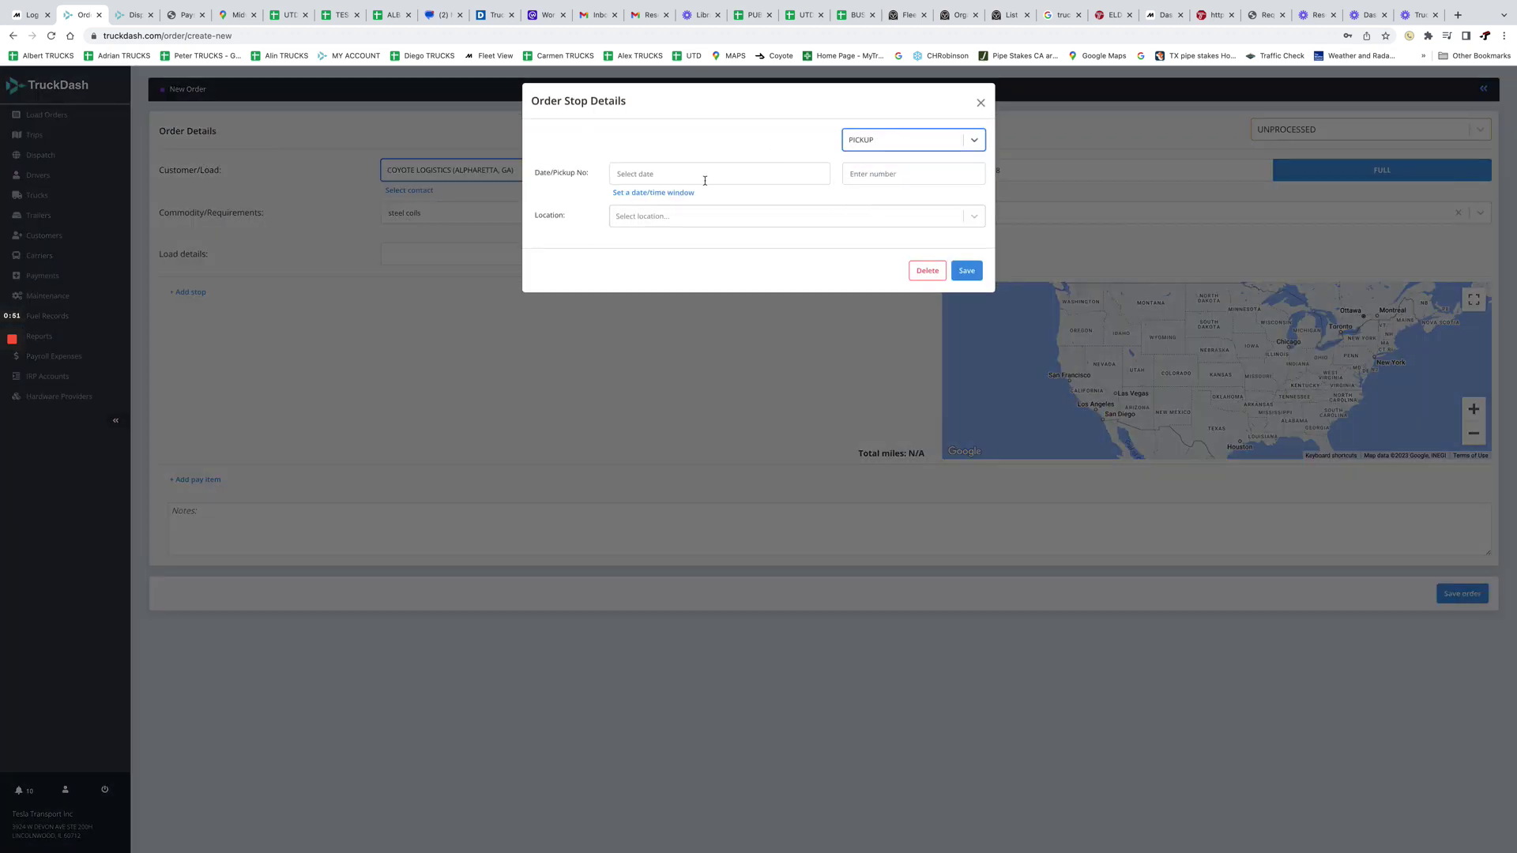
click(704, 176)
click(736, 283)
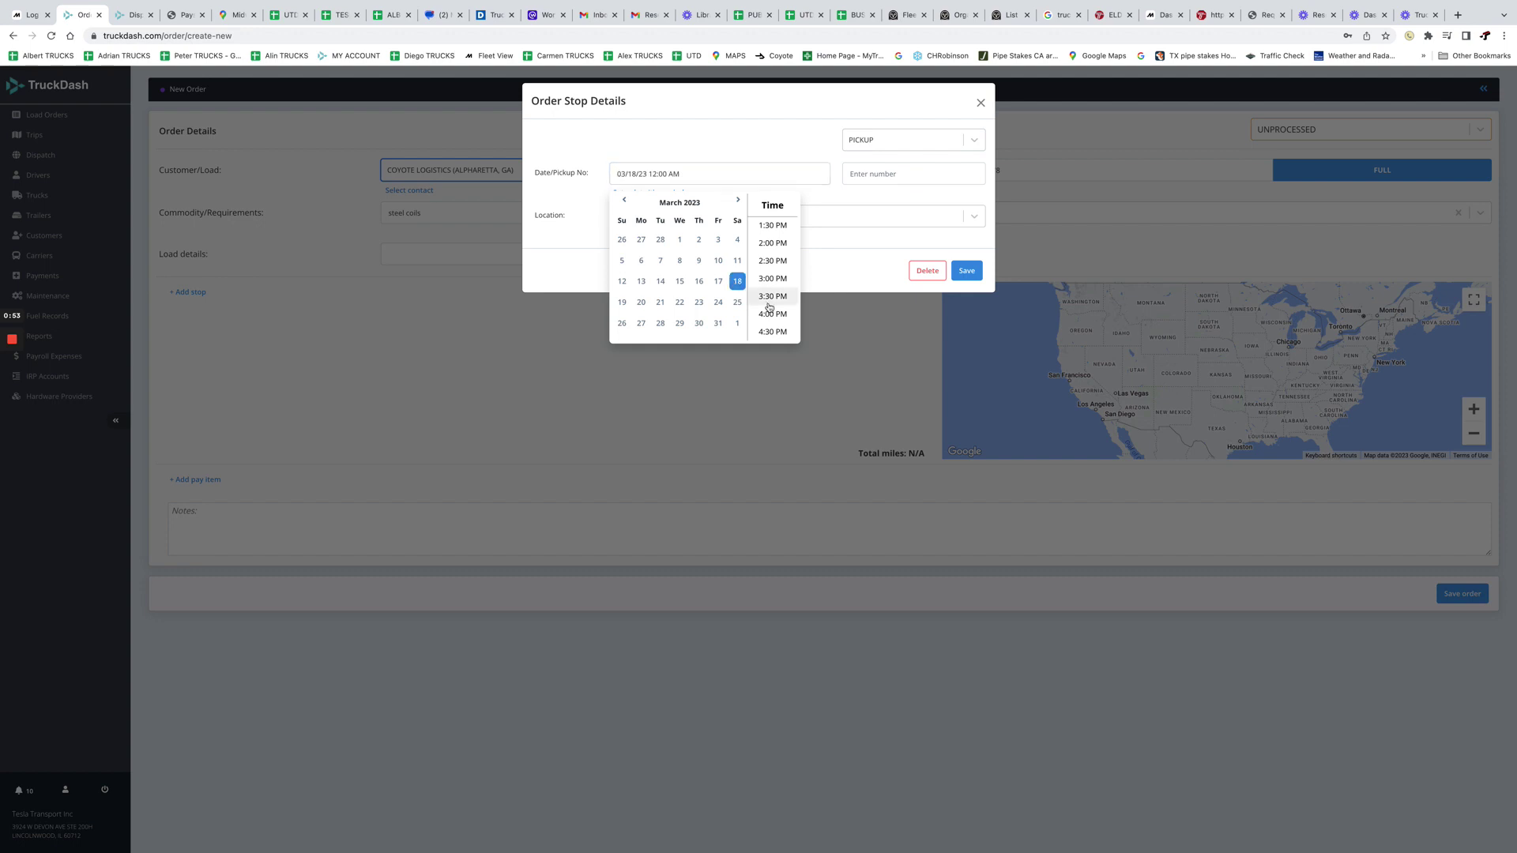
click(772, 308)
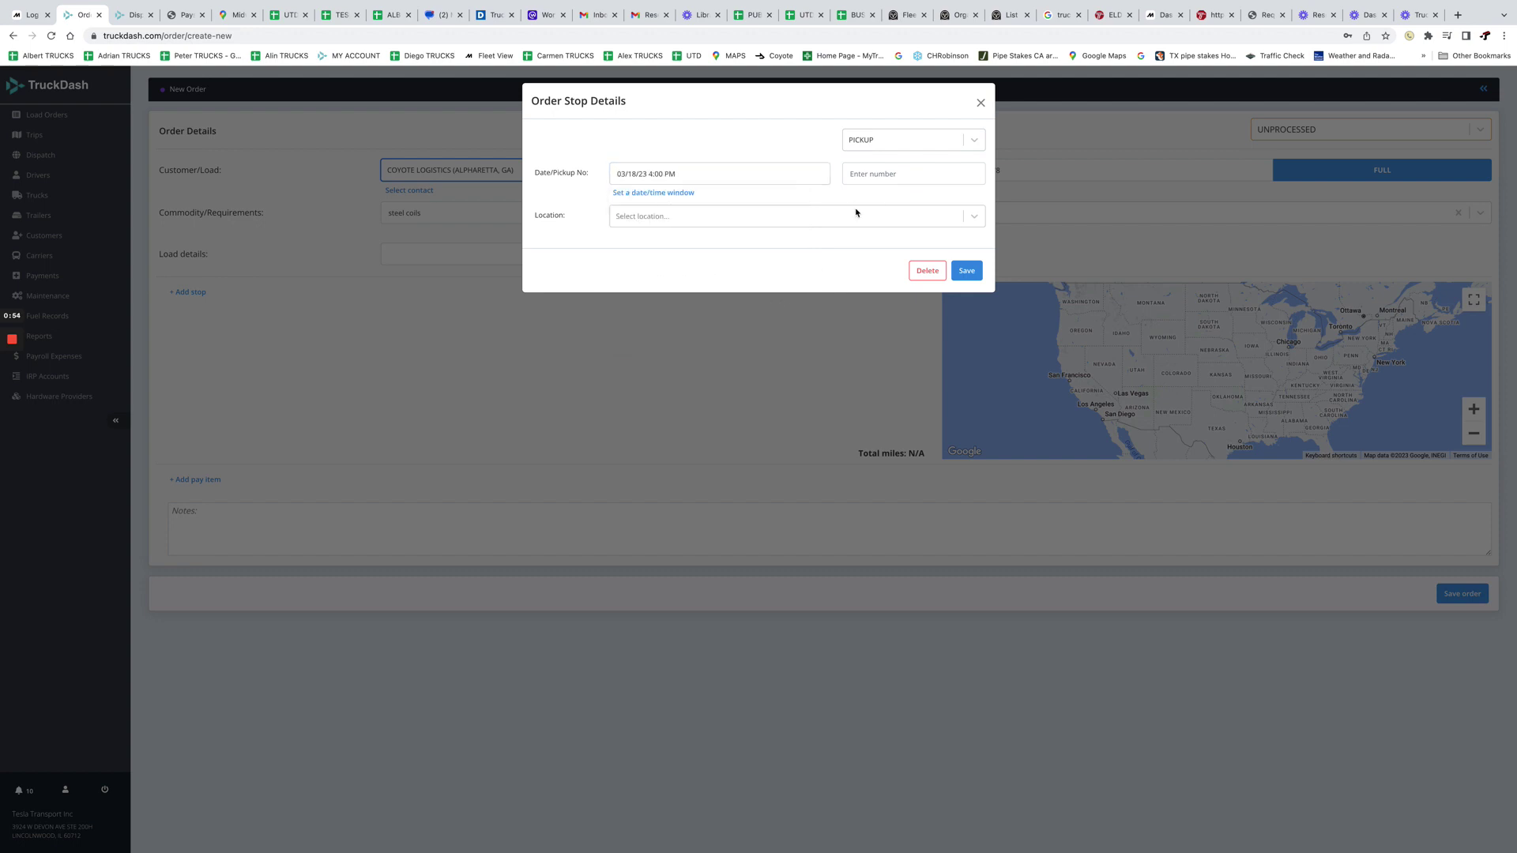
- Set the pickup location to Chicago Steel, Gary, with the note 'requires drivers to wear PPE at all times.', and save
click(660, 220)
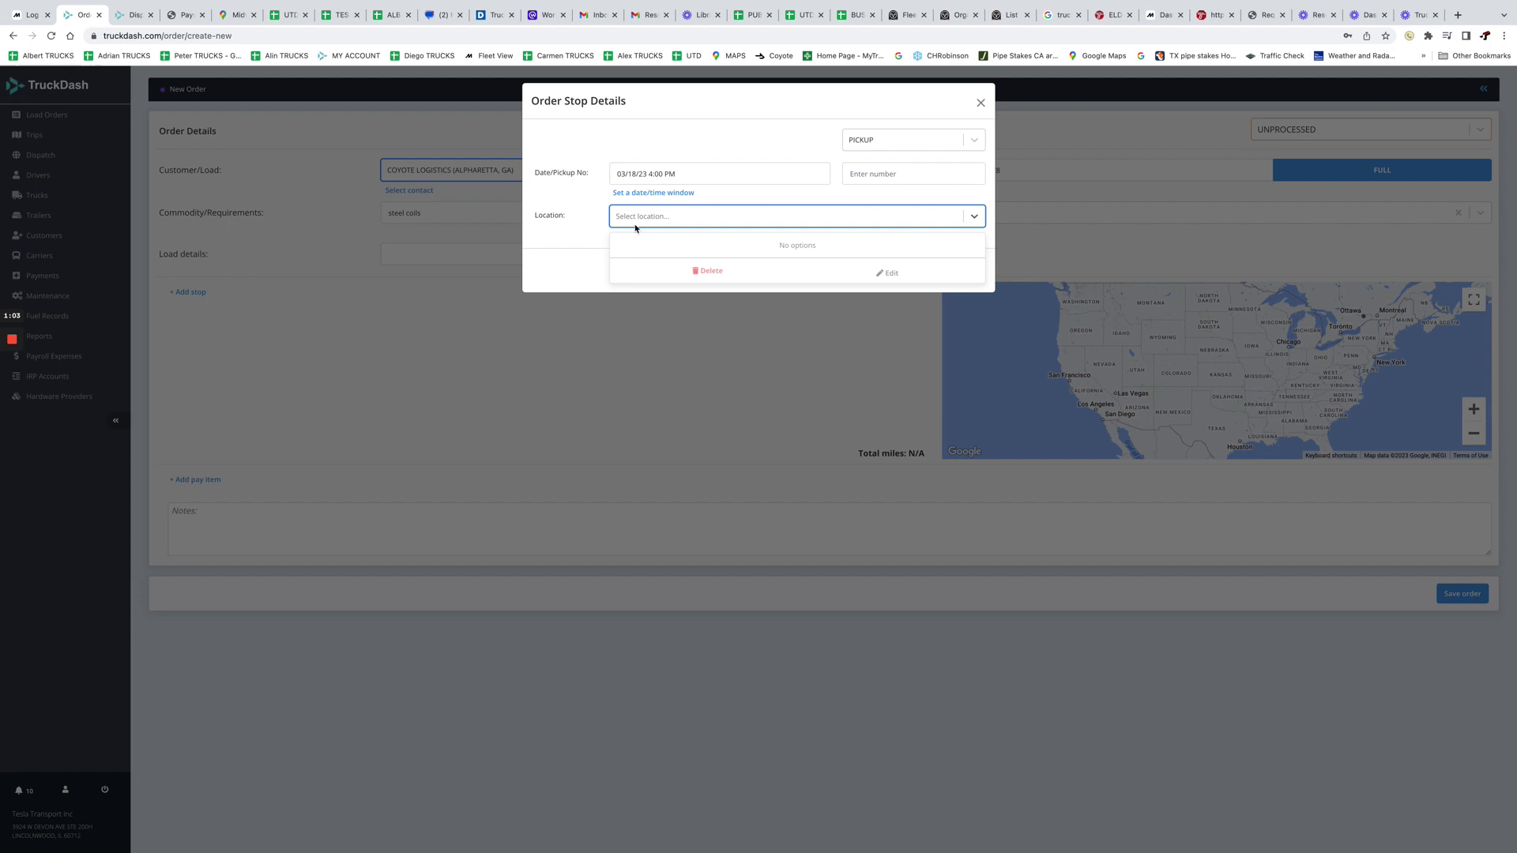
text(chicago steel)
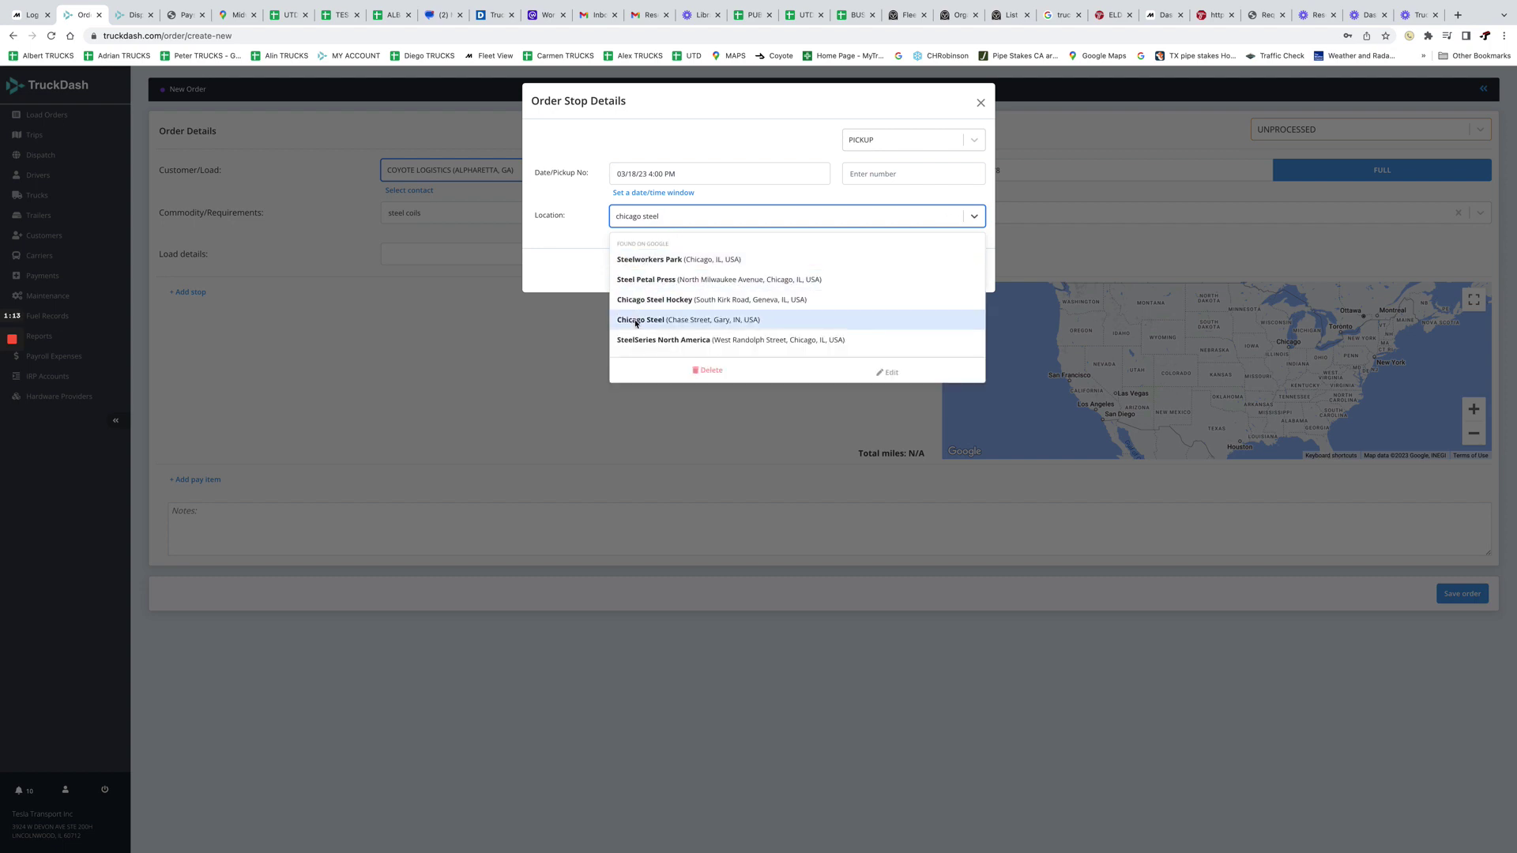
click(721, 321)
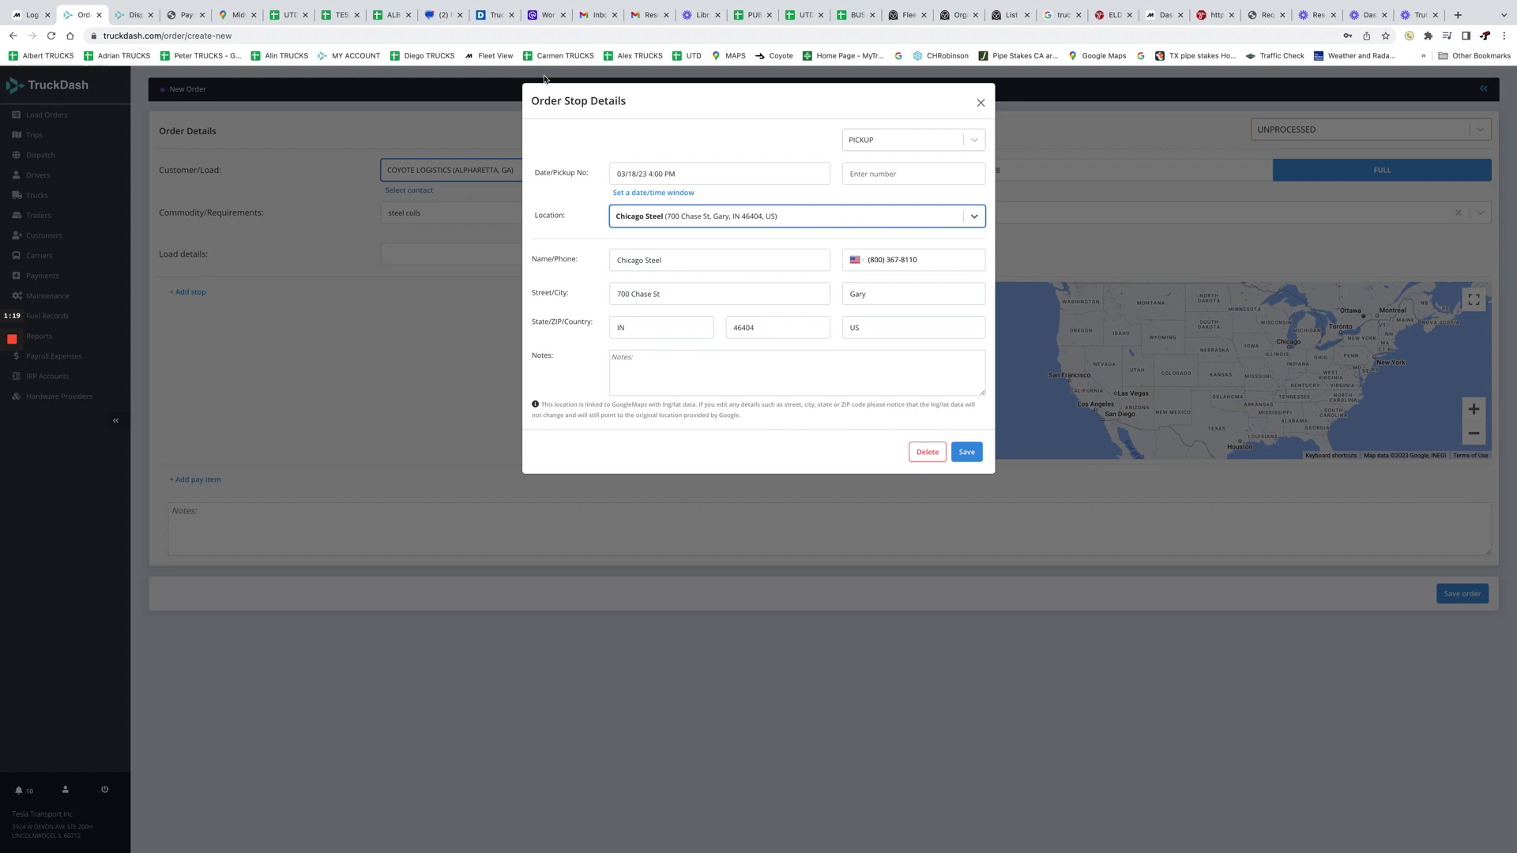
click(624, 150)
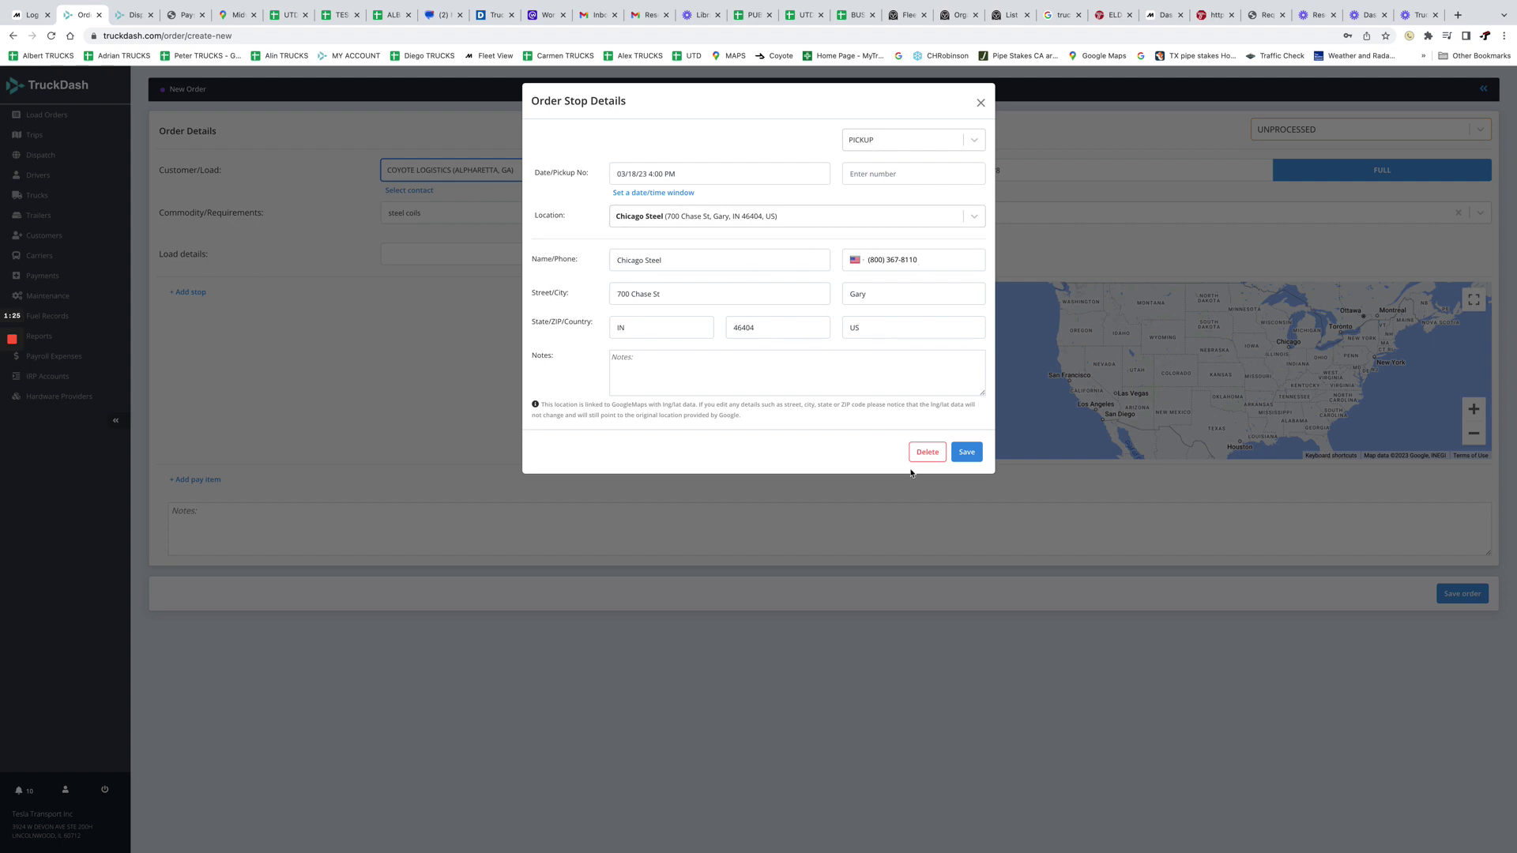
click(667, 371)
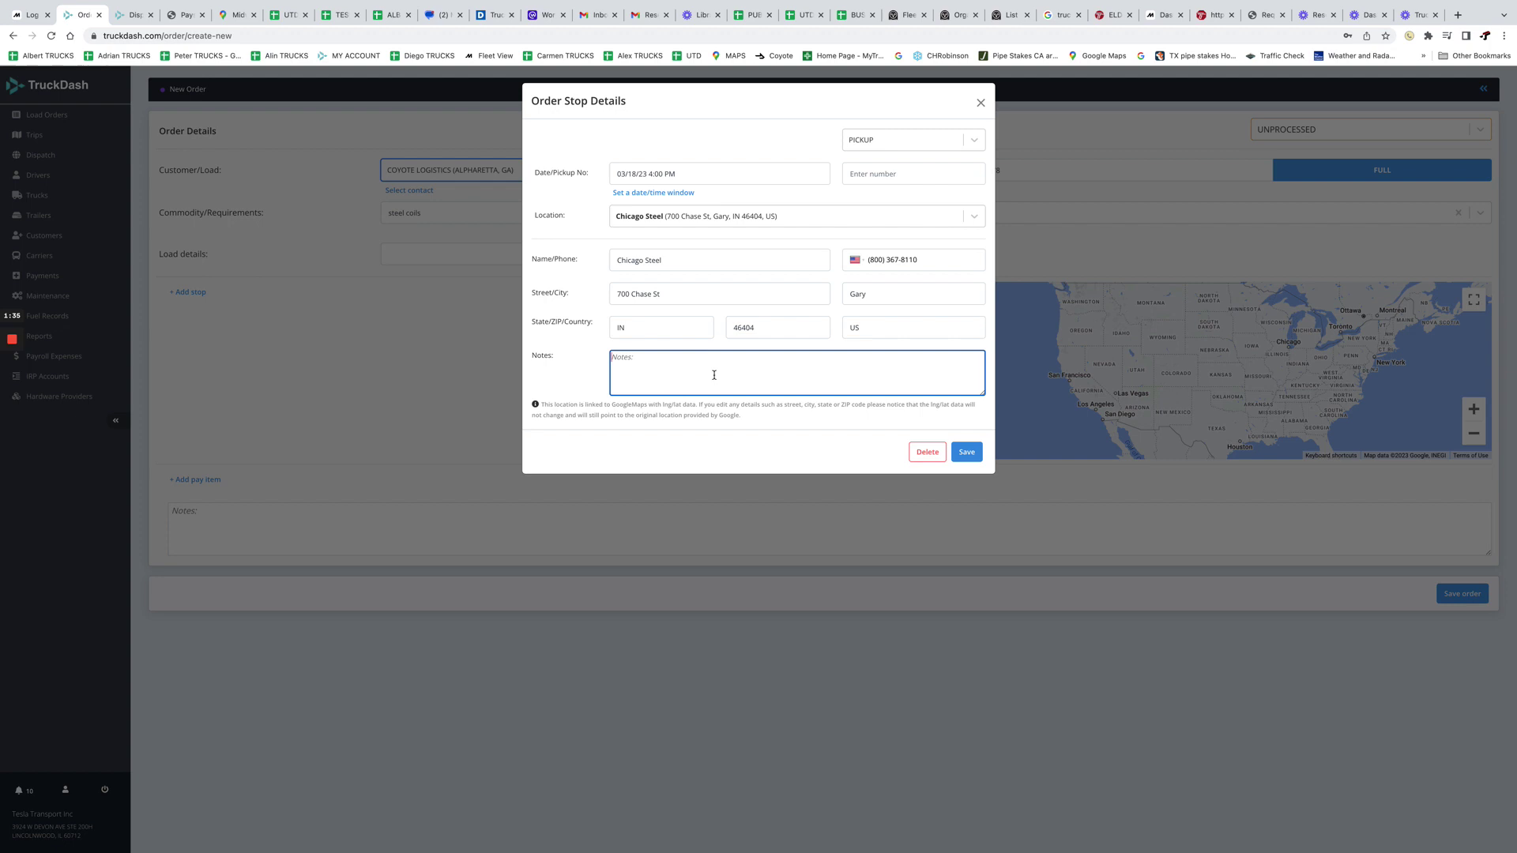
text(requires drivers to wear PPE at all times.)
click(966, 451)
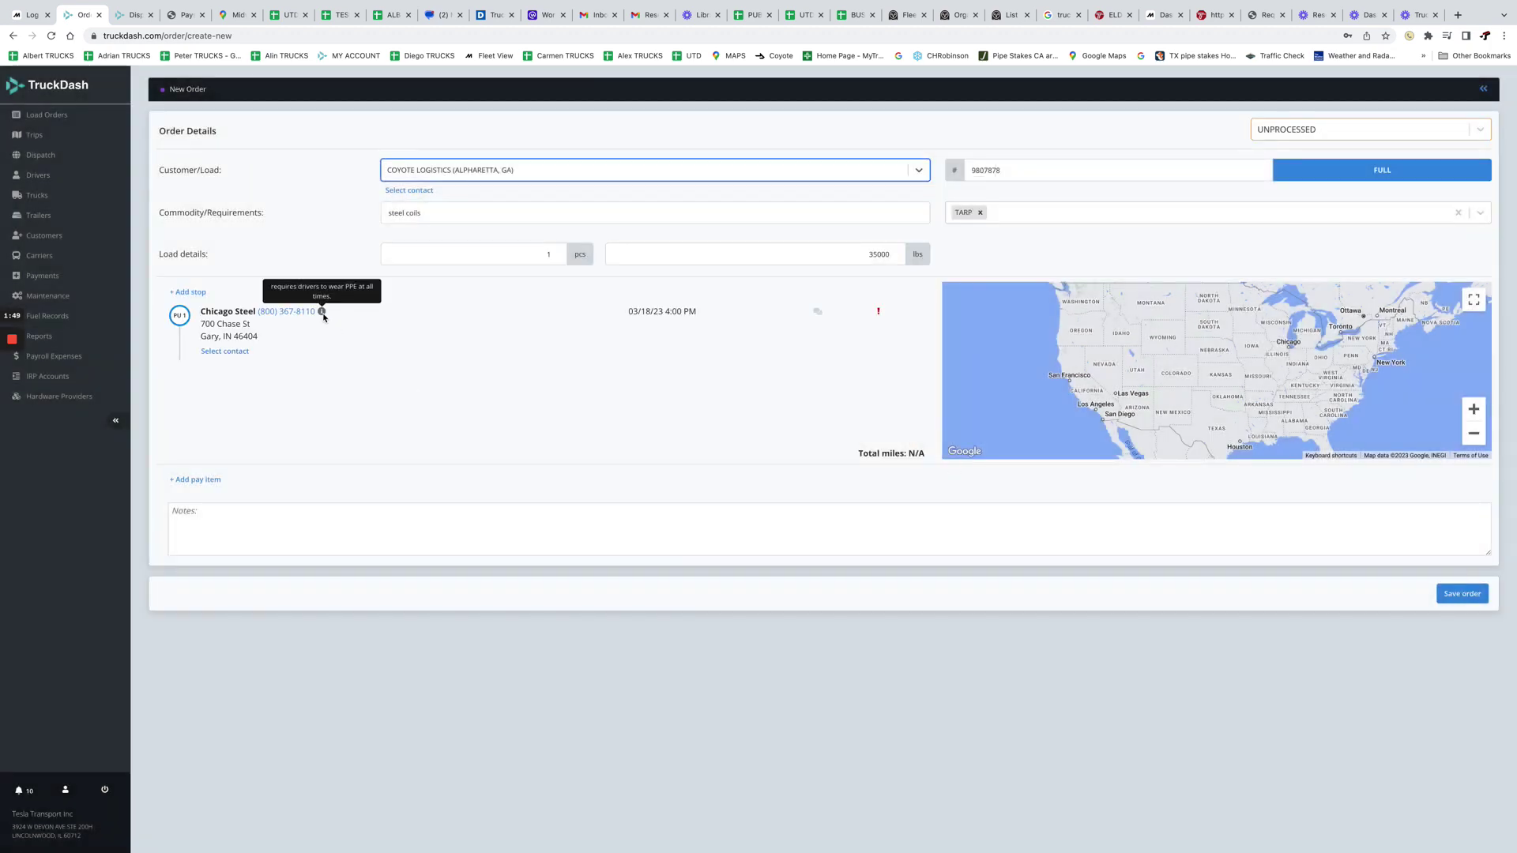
mouse_move(319, 313)
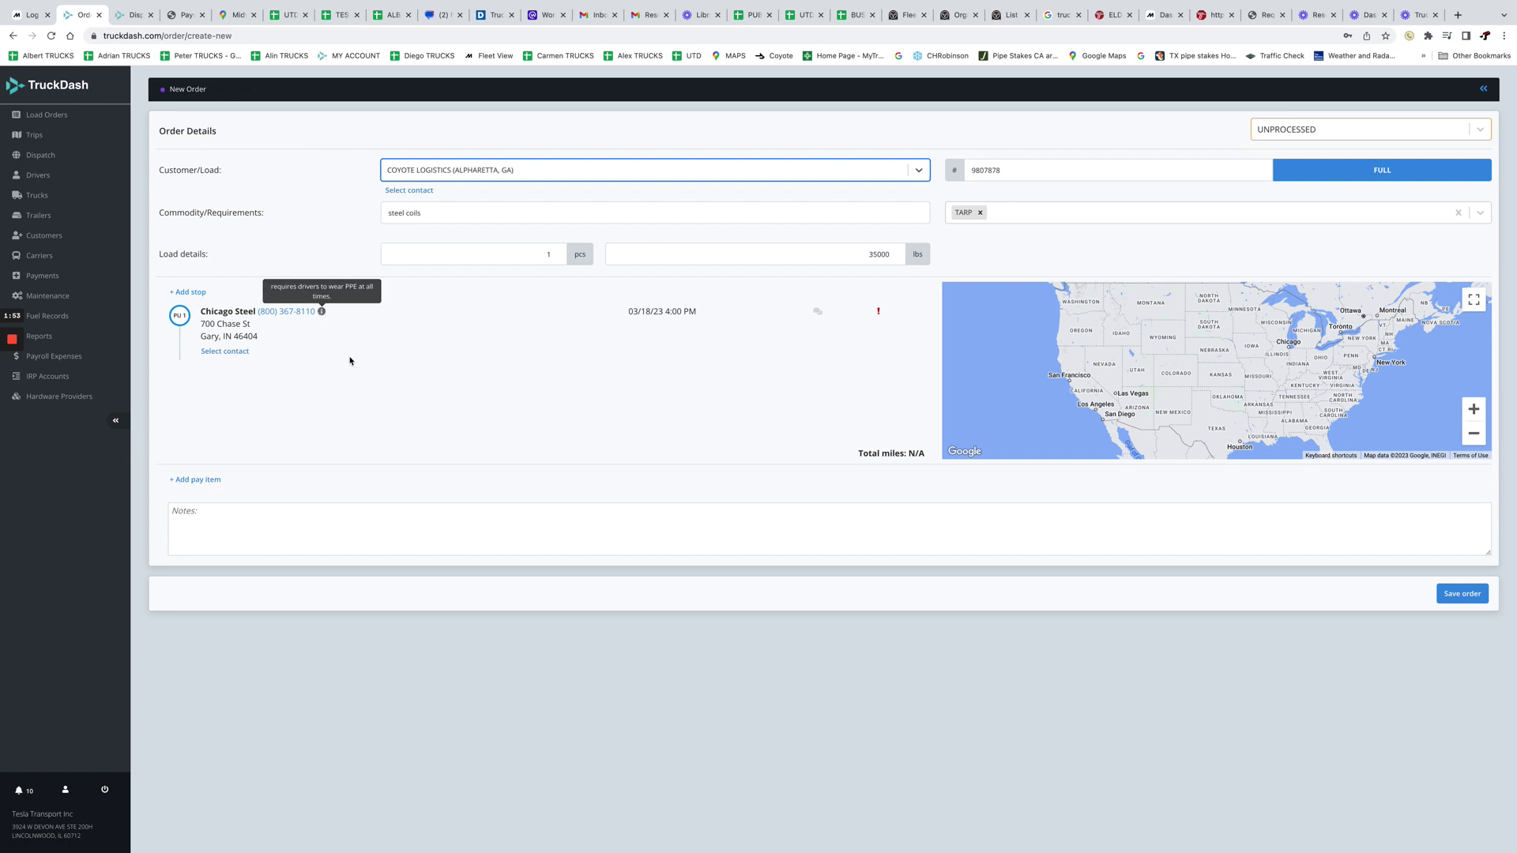
- Fill in a DELIVERY stop for 03/20/23 at 1:30 PM at the saved Chicago Steel location
click(188, 292)
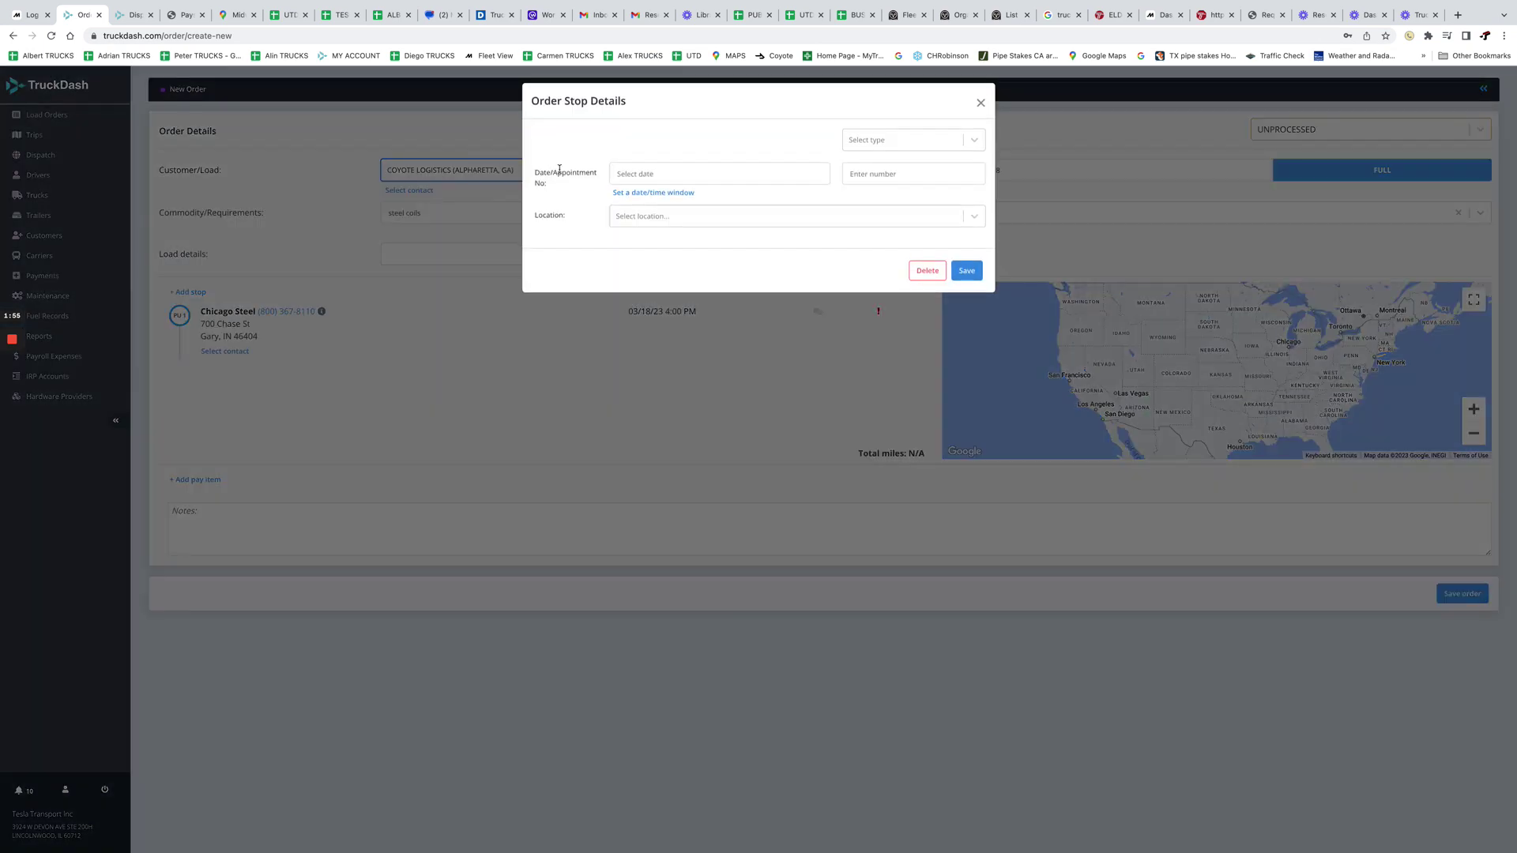
click(650, 176)
click(918, 142)
click(865, 188)
click(728, 173)
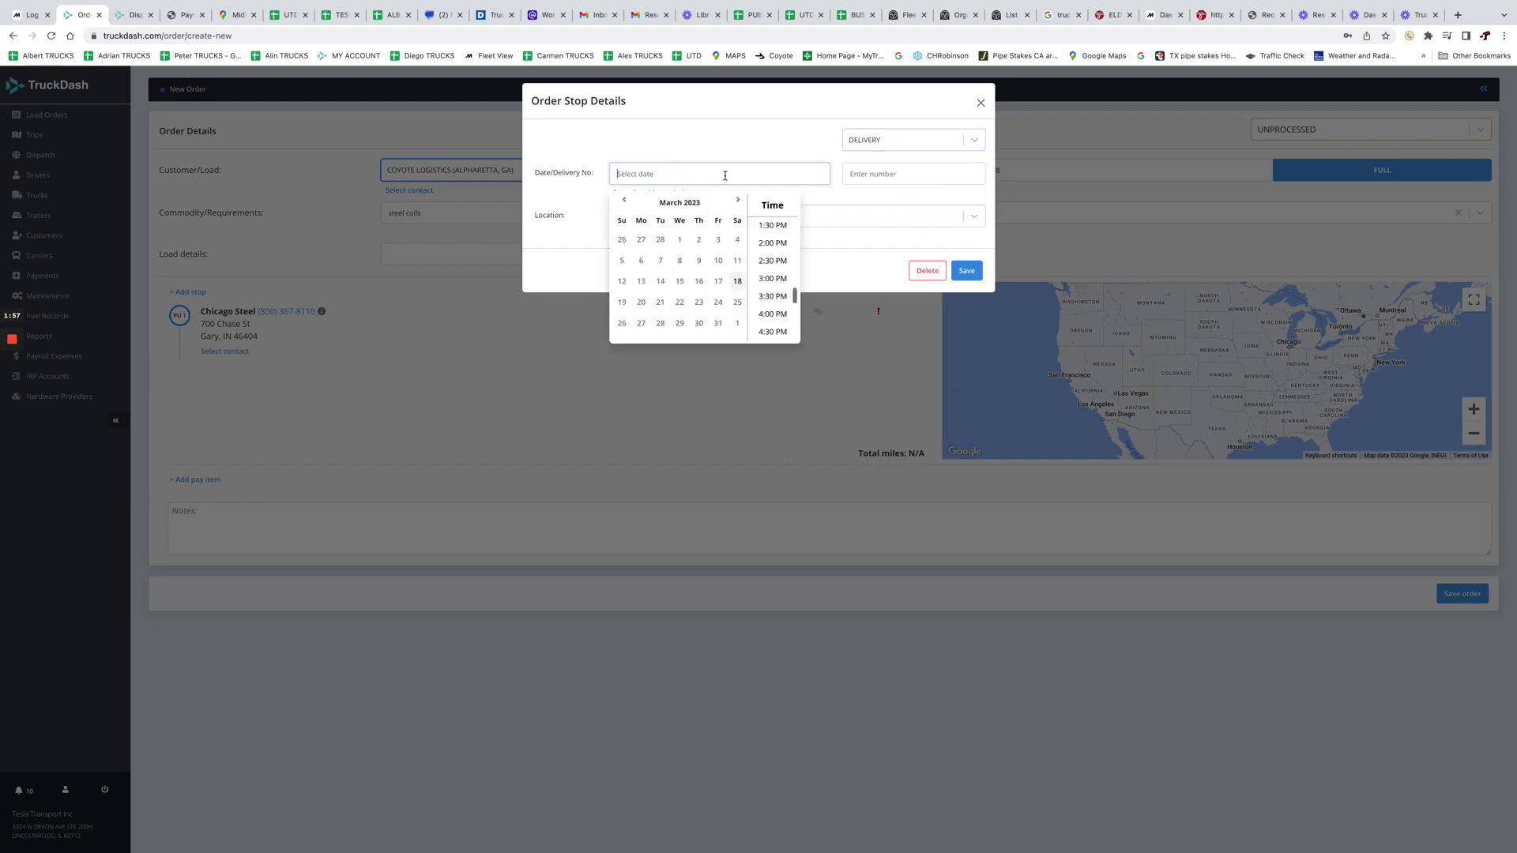
click(641, 302)
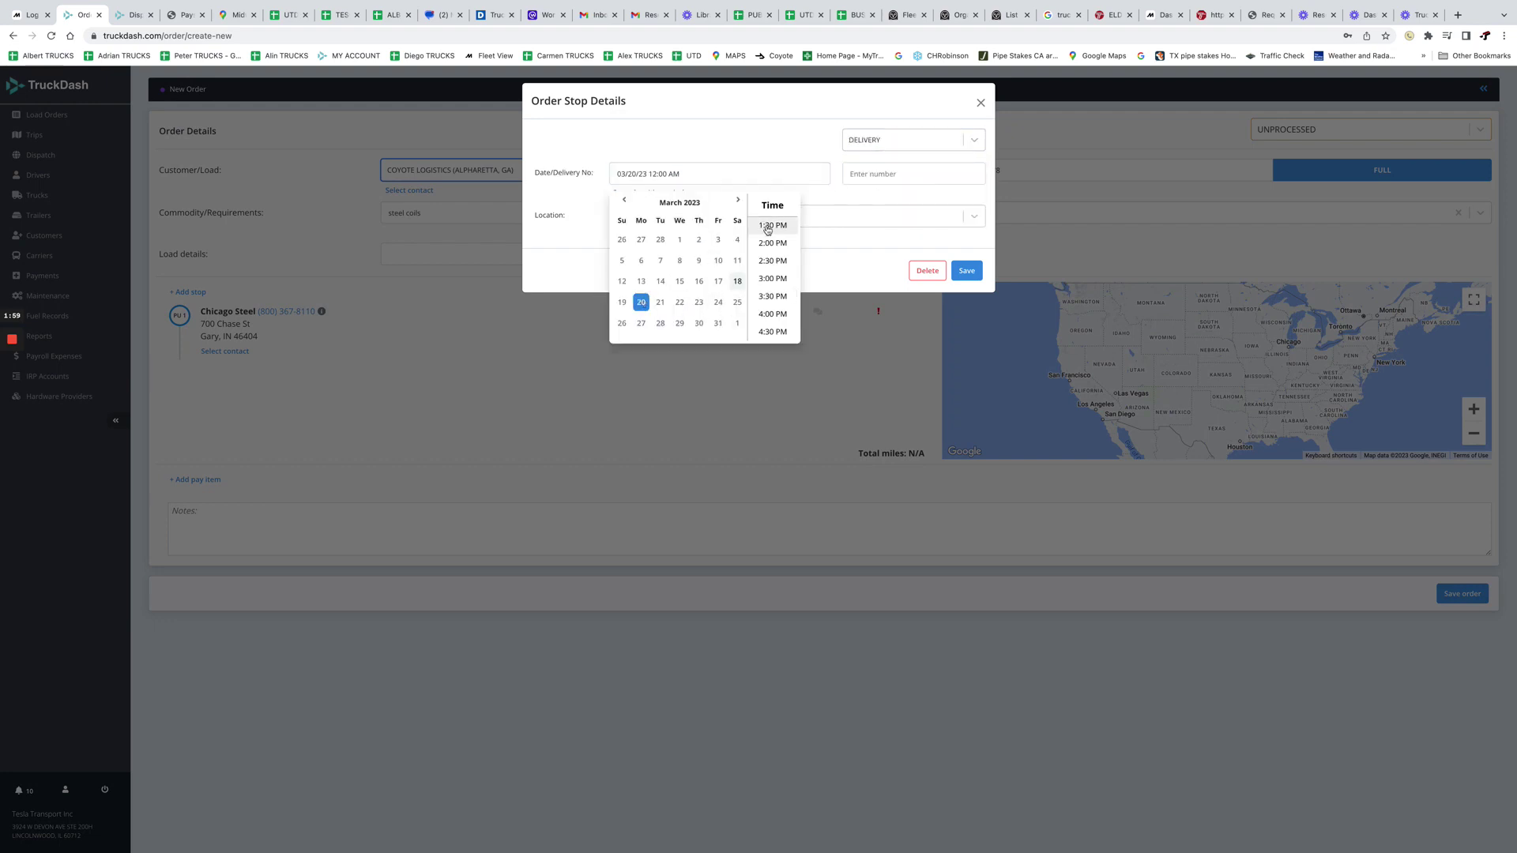
click(773, 226)
click(650, 217)
text(chicago)
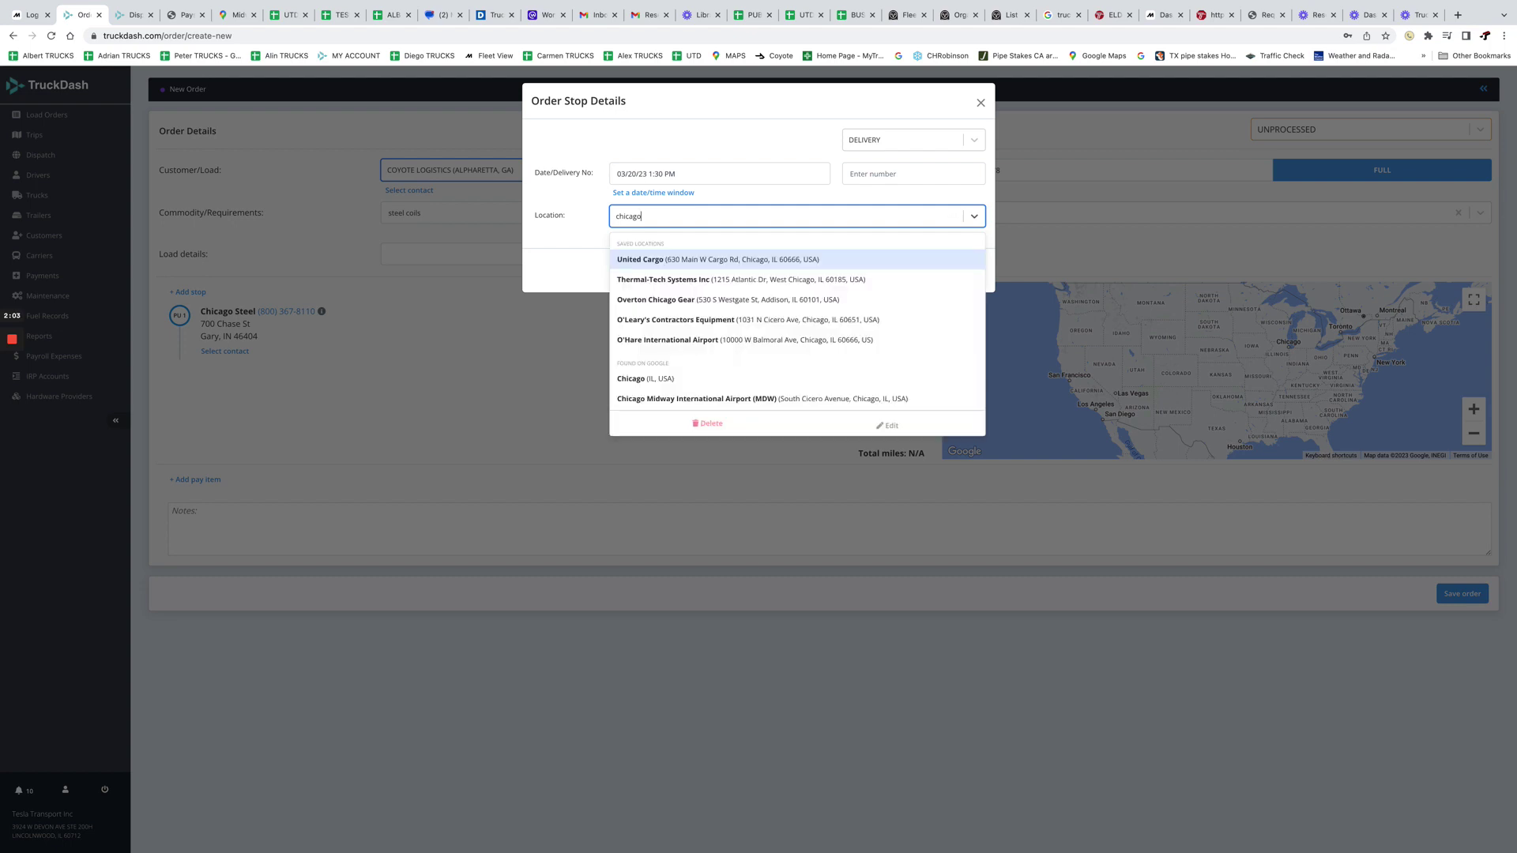
text( steel)
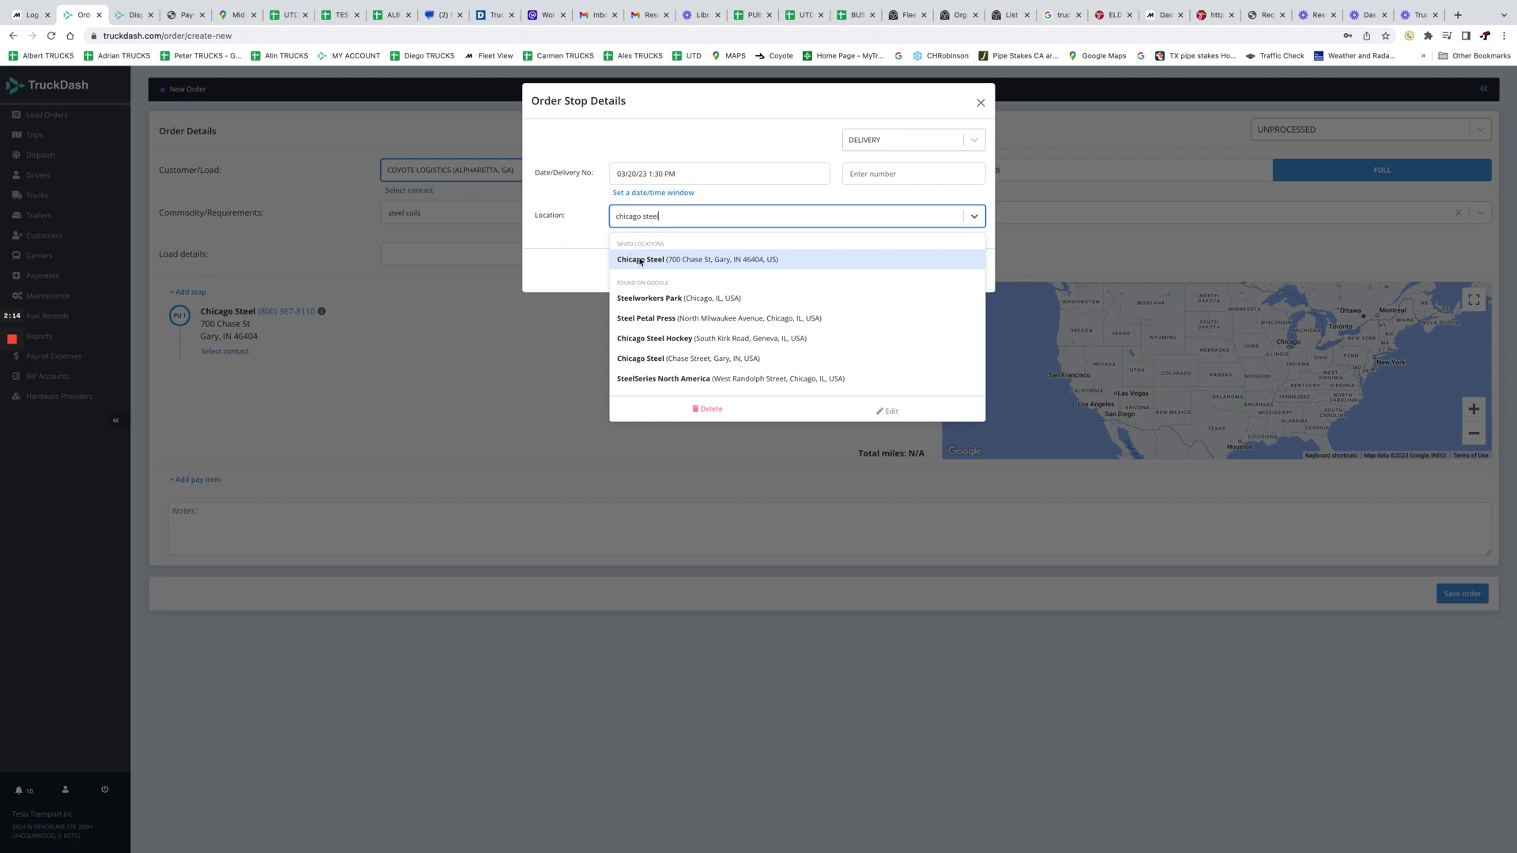
click(646, 264)
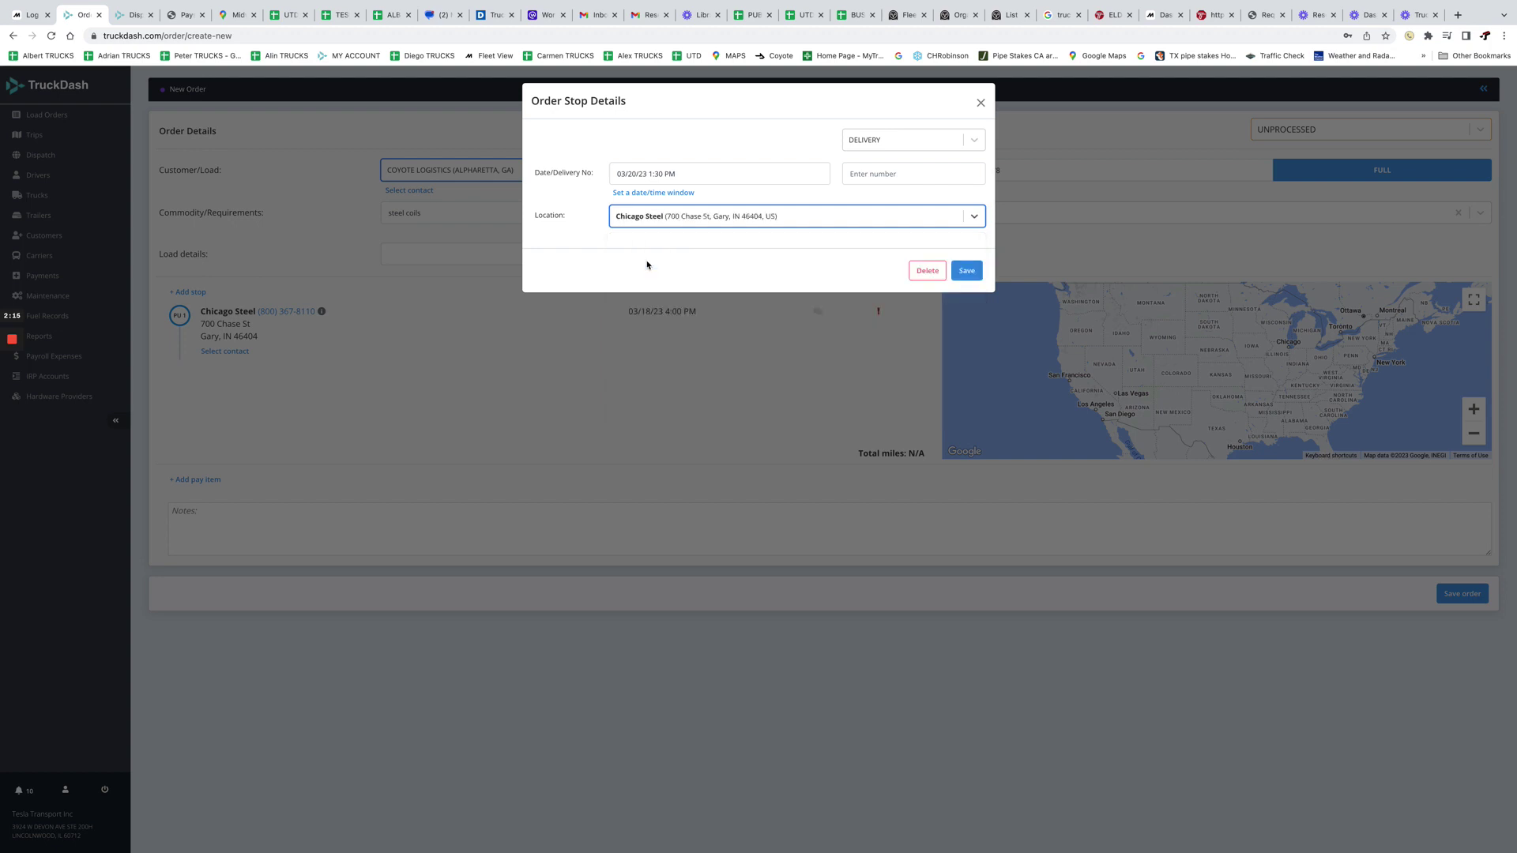
- Save the delivery stop, then relocate it to Miami International Airport, Miami, FL
click(978, 274)
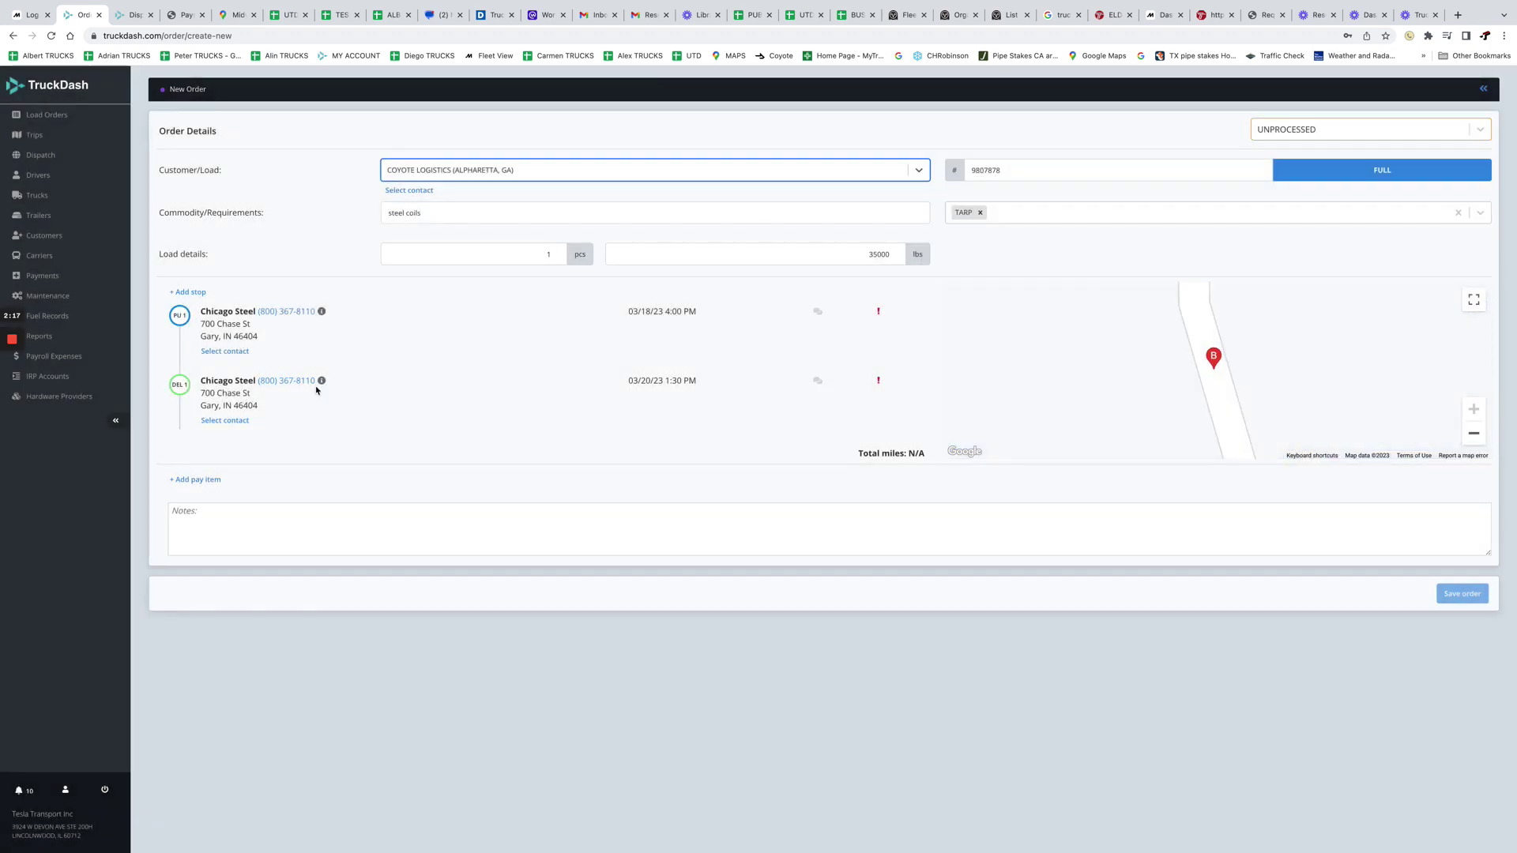
mouse_move(322, 384)
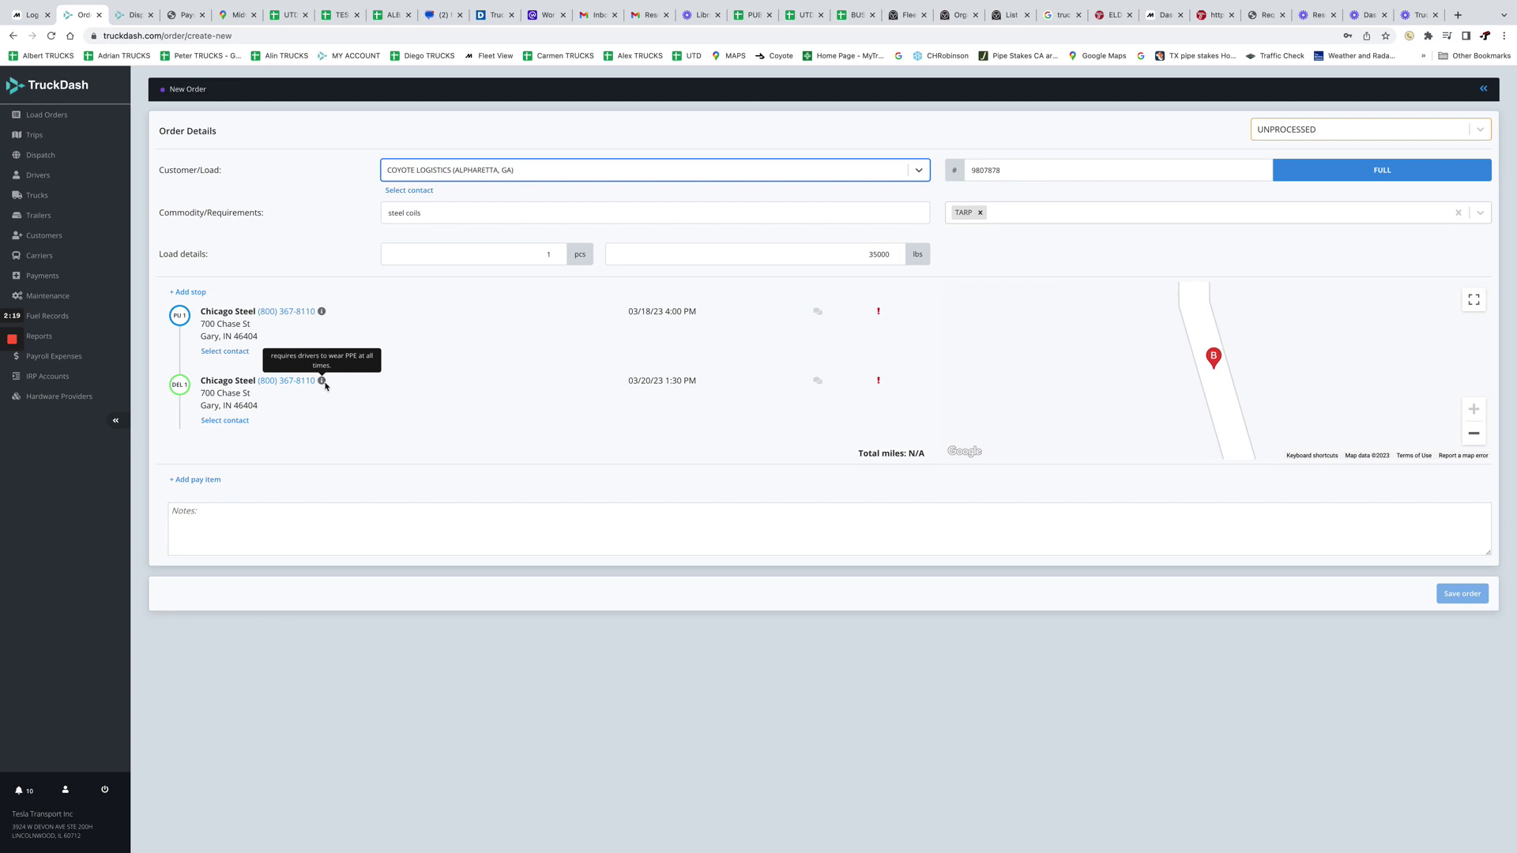
click(182, 387)
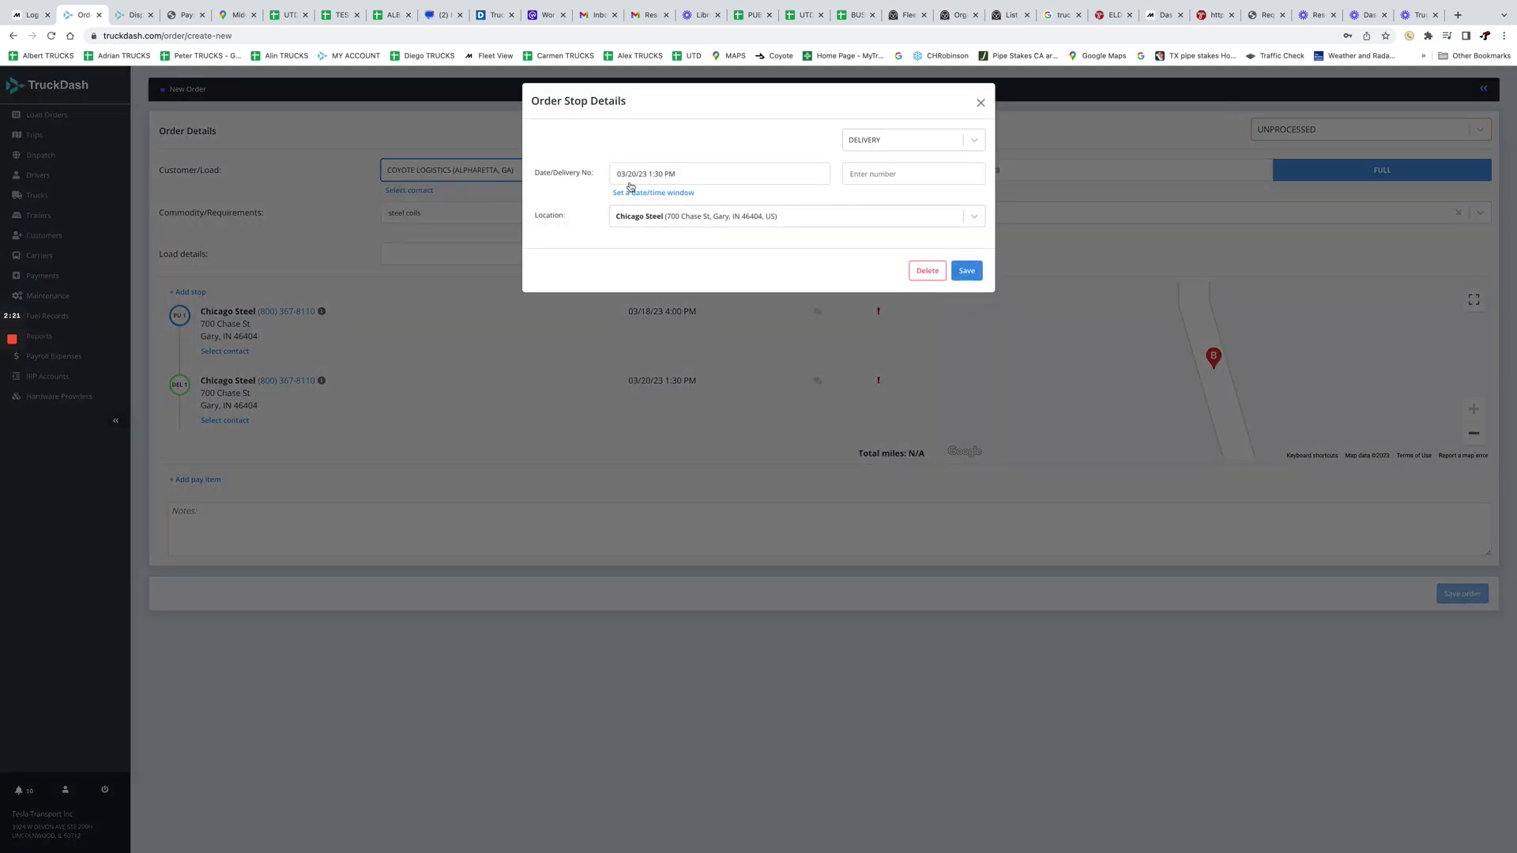
click(681, 217)
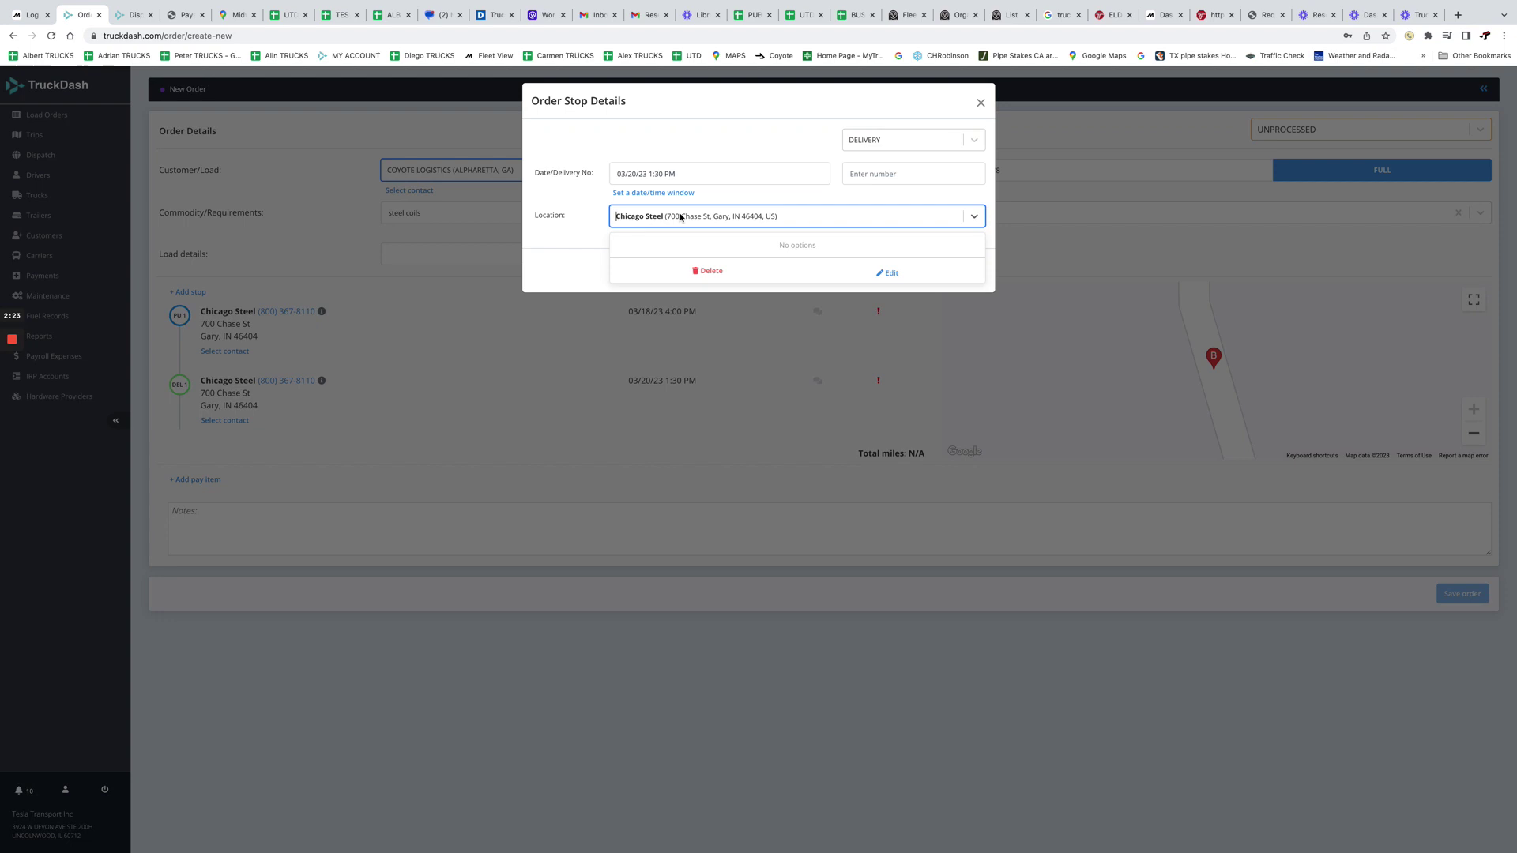
text(miami airp)
click(672, 264)
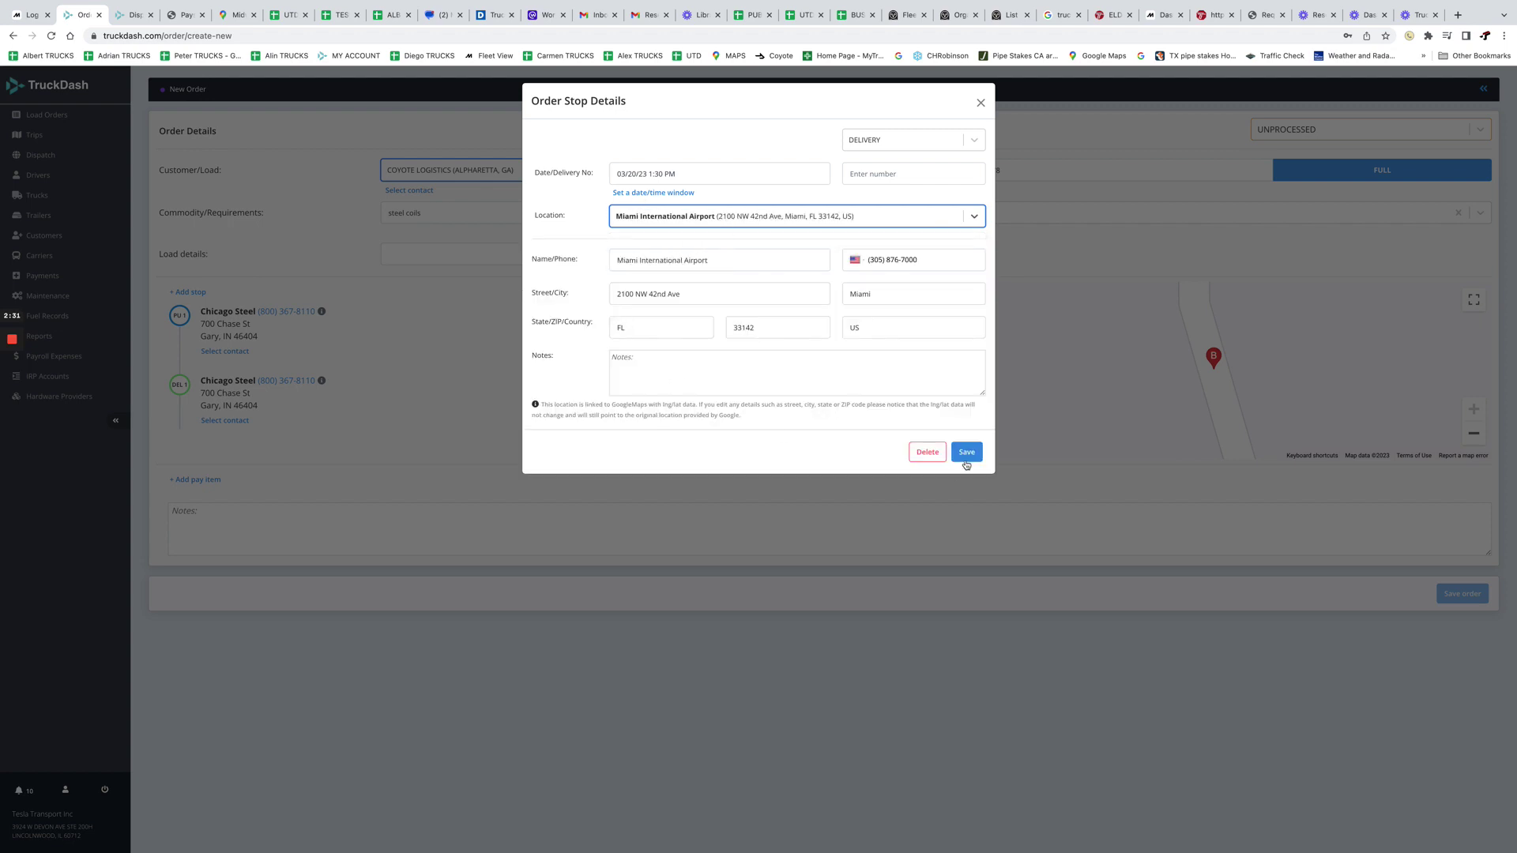
click(965, 456)
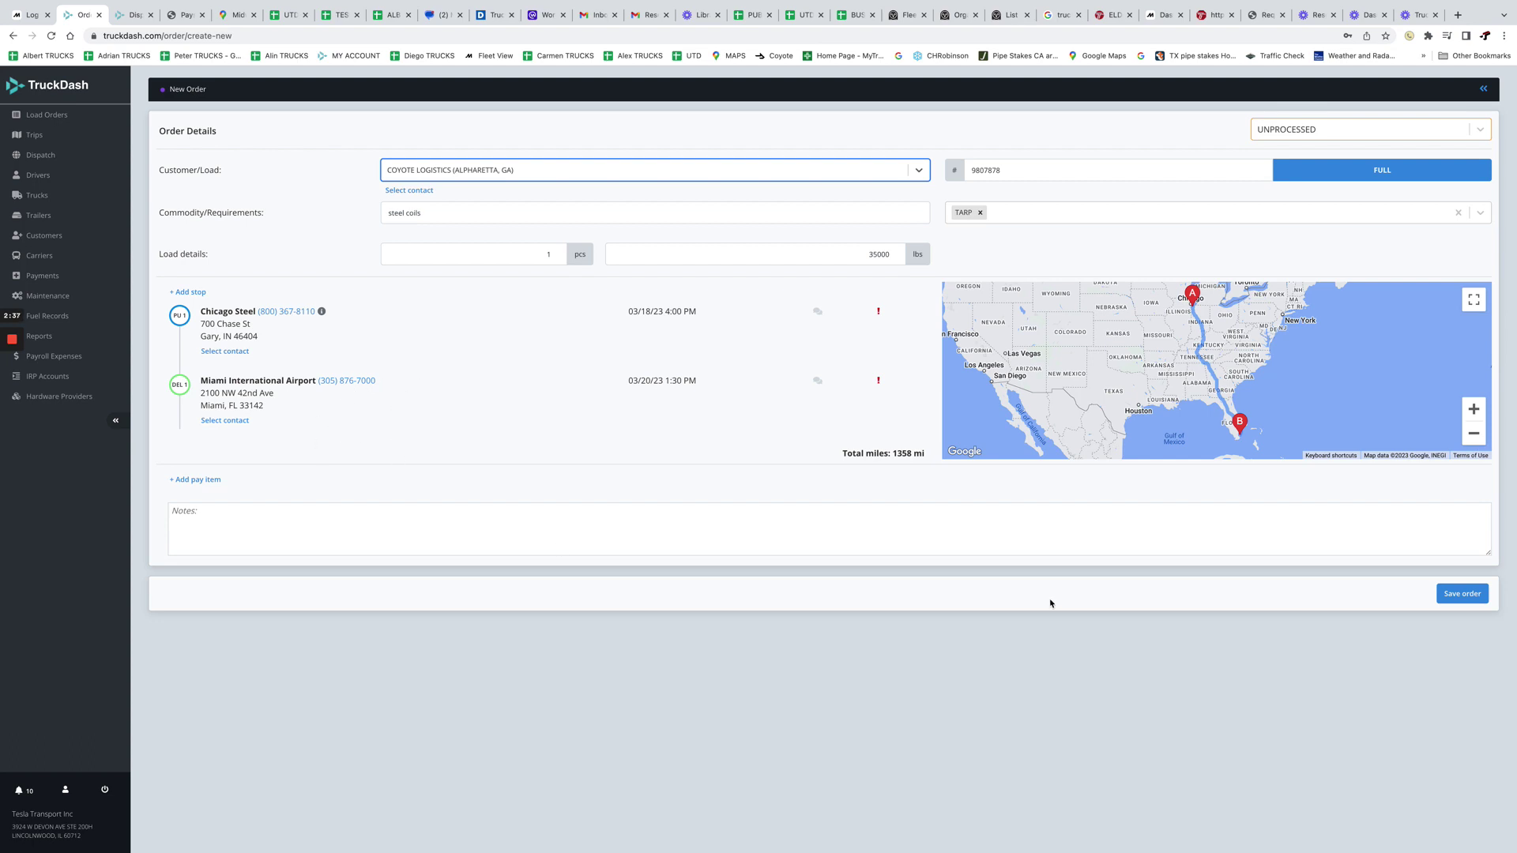
- Add a Flat Rate pay item of $5,000 paid by COYOTE LOGISTICS
click(204, 483)
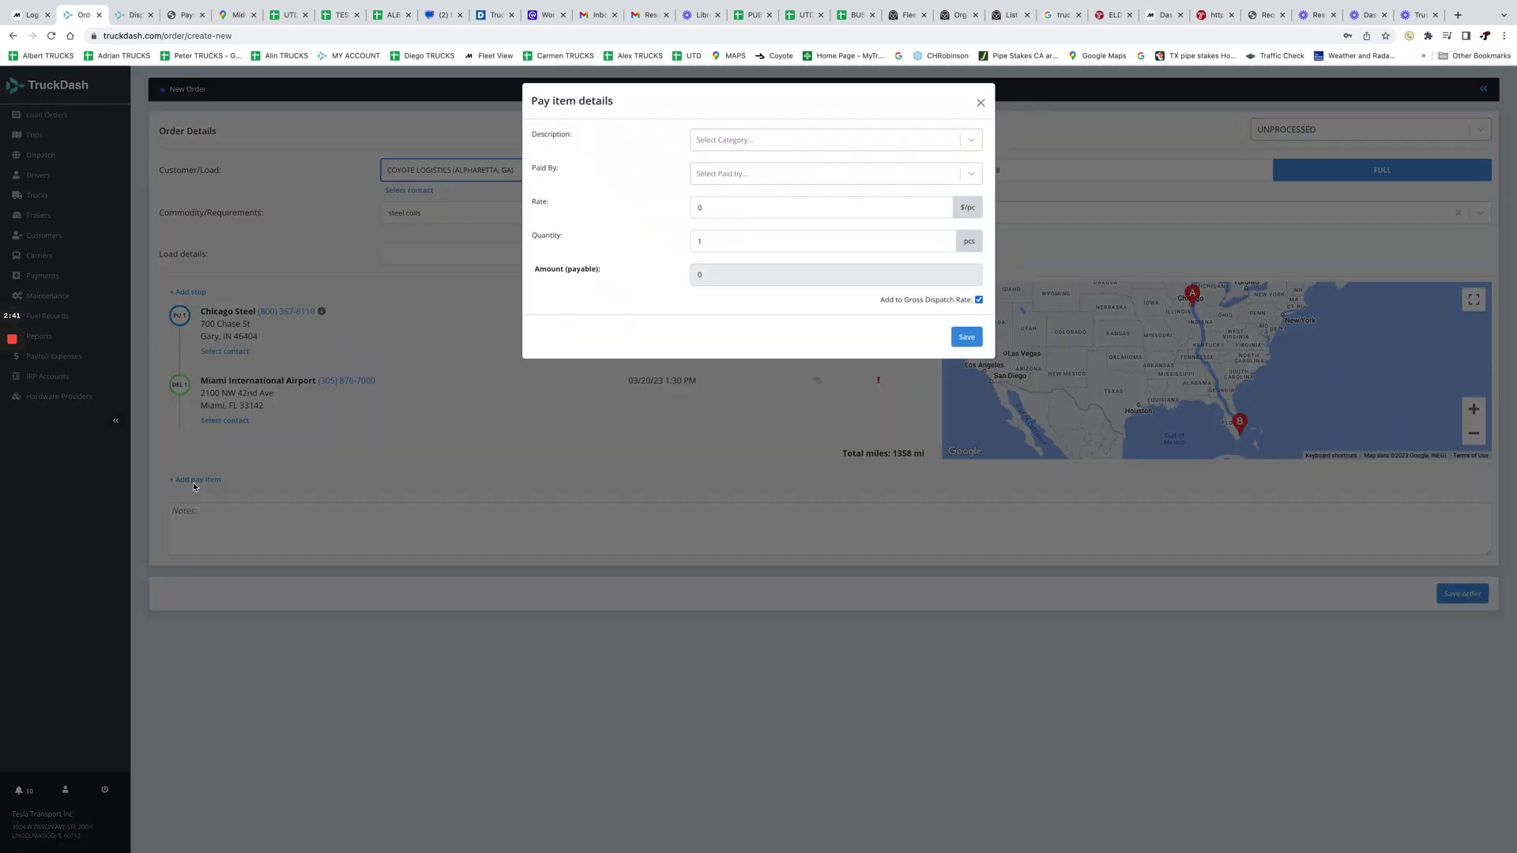
click(732, 140)
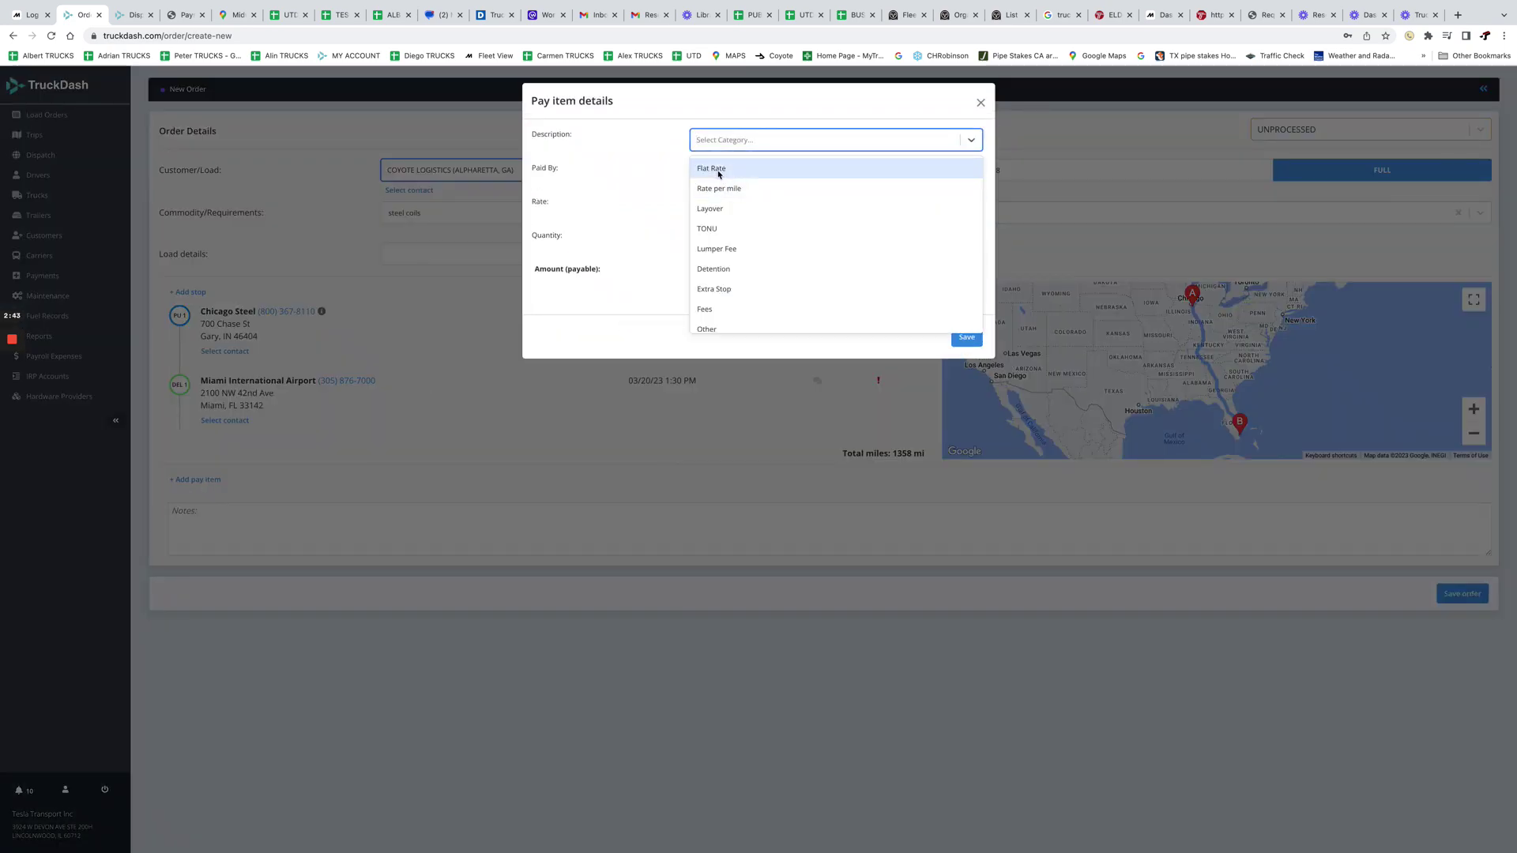
click(716, 169)
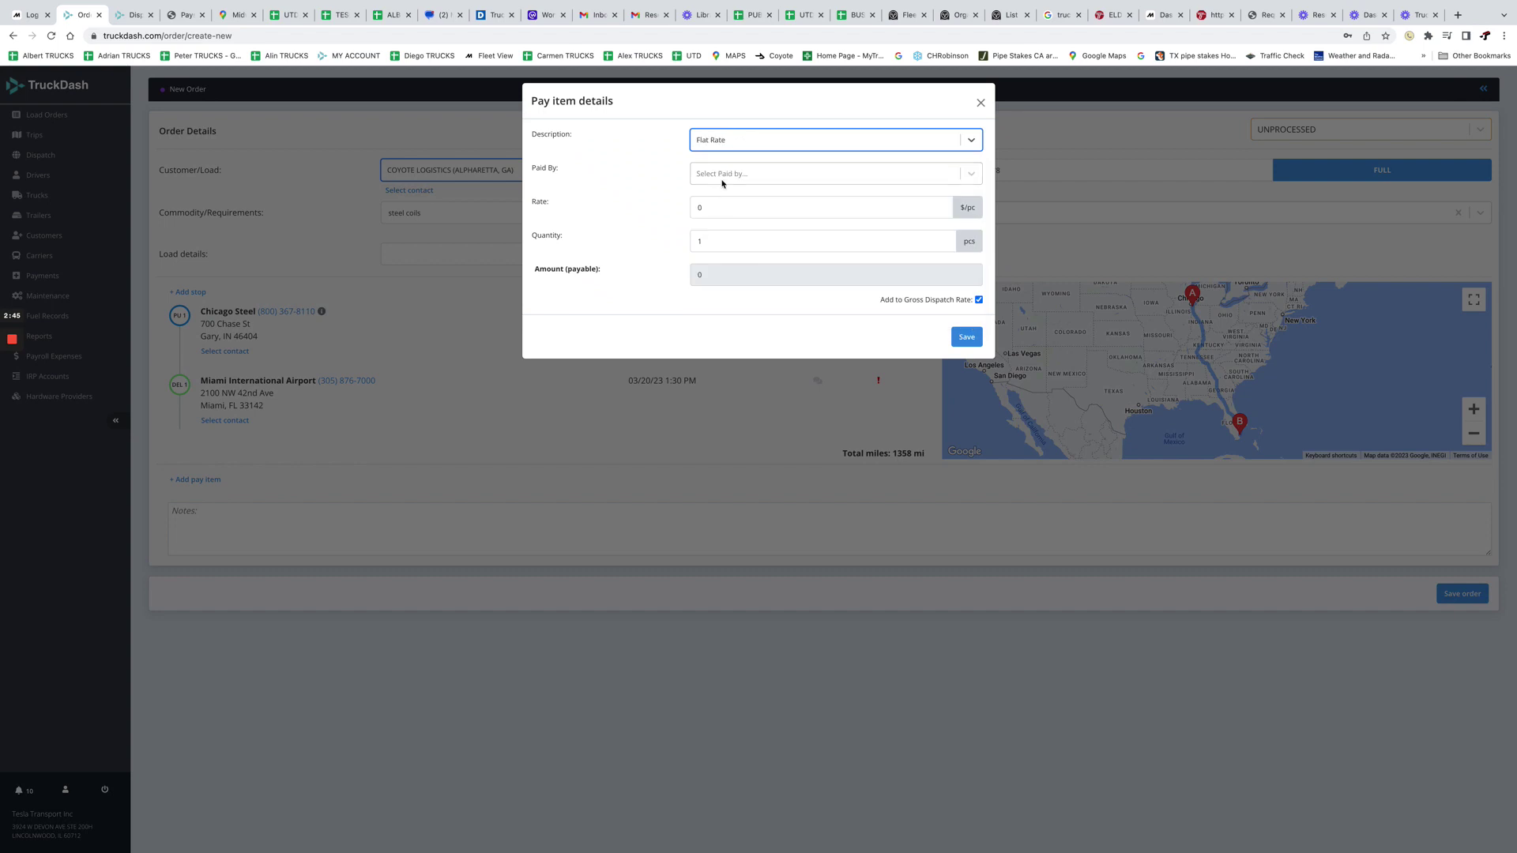
click(720, 175)
click(717, 219)
click(717, 219)
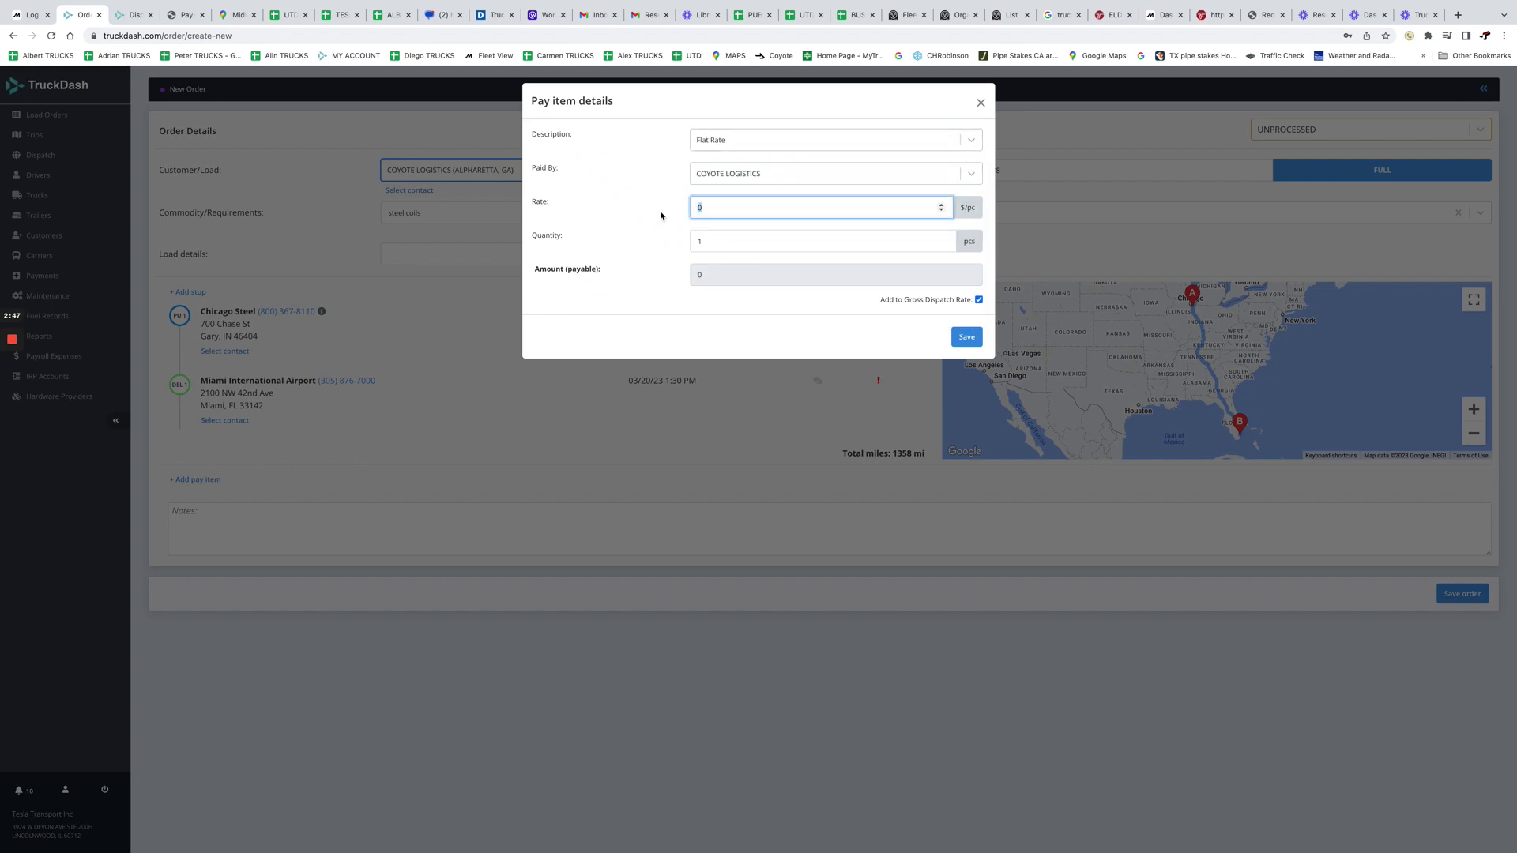
text(5000)
click(965, 336)
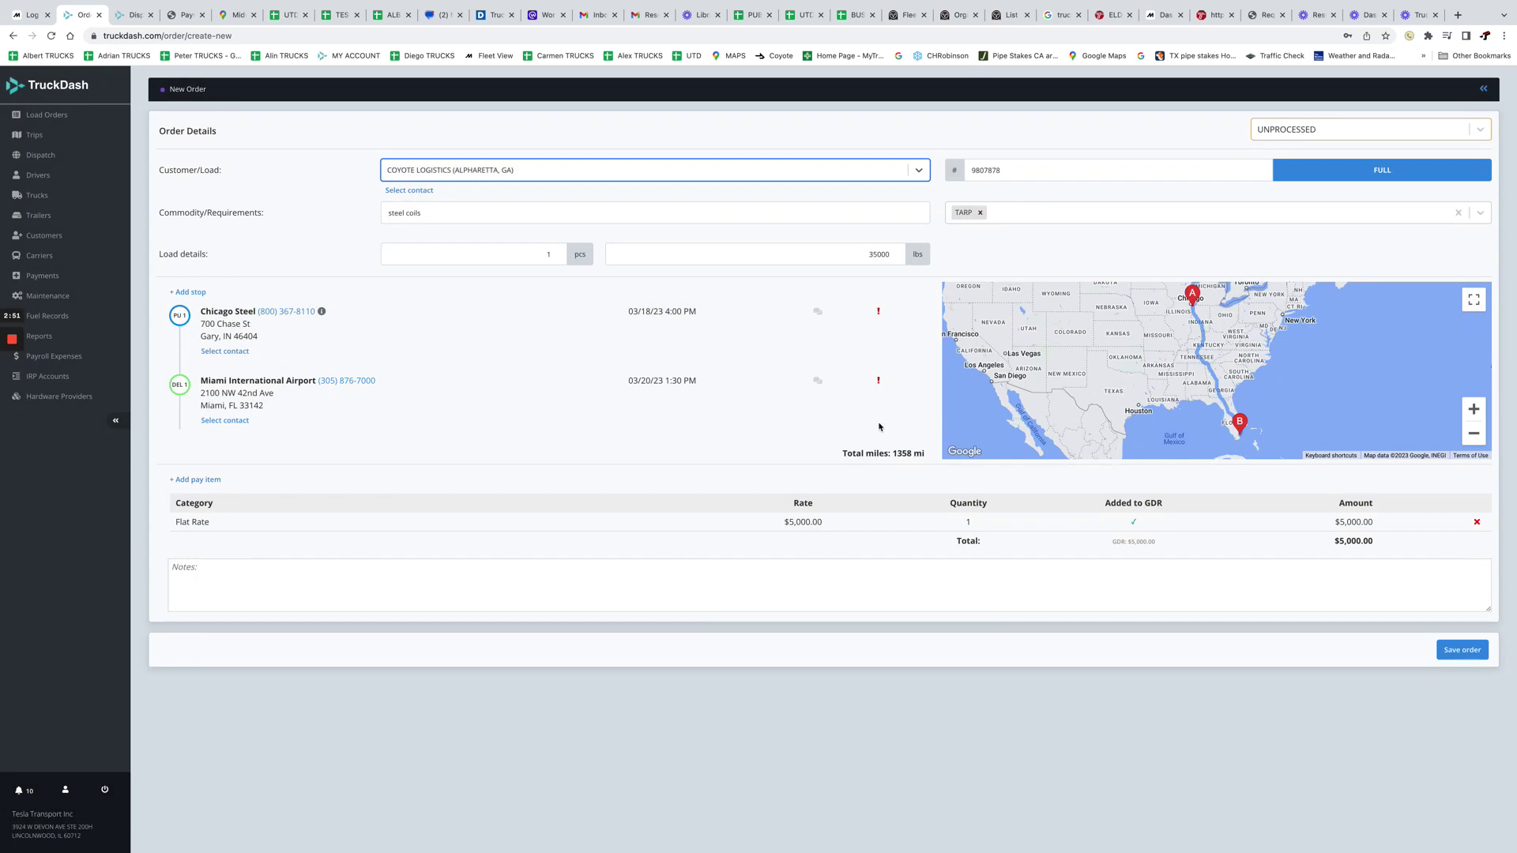
- Review the Flat Rate pay item without changes and save the load order
click(1150, 527)
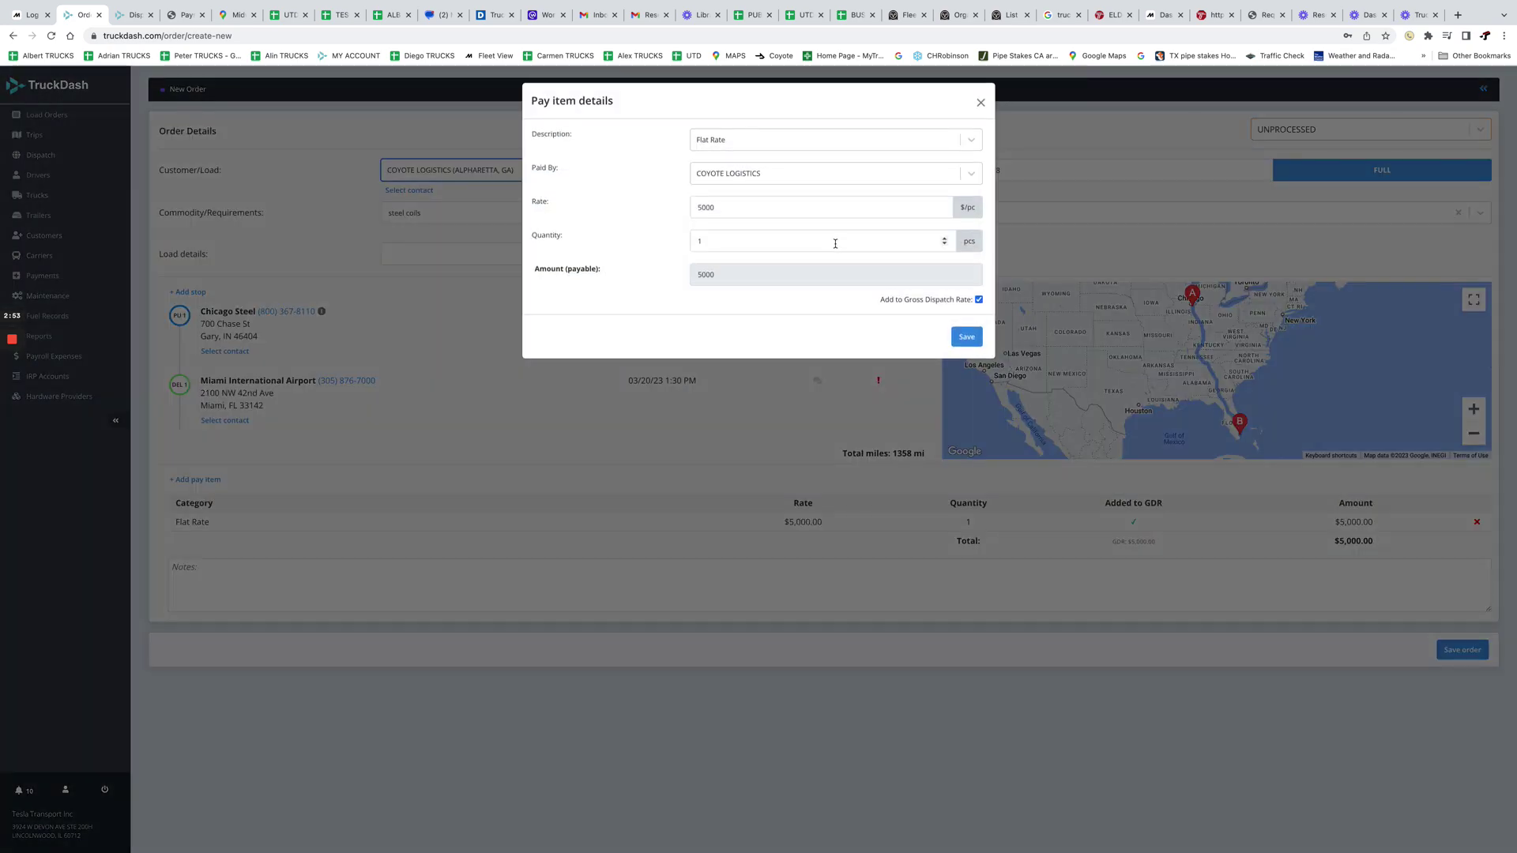
drag(883, 302, 980, 307)
click(872, 305)
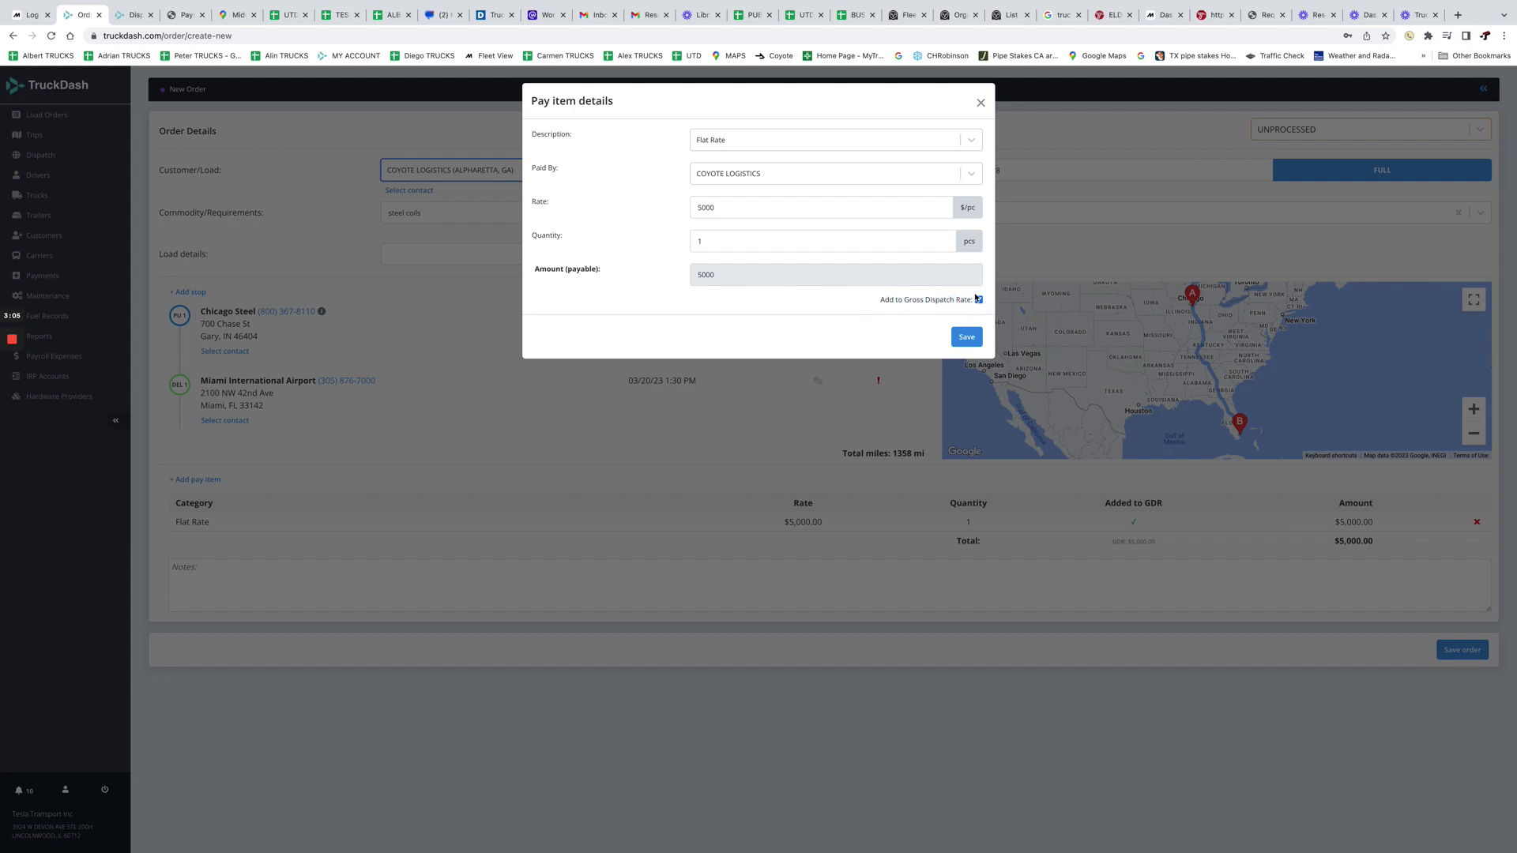
click(967, 338)
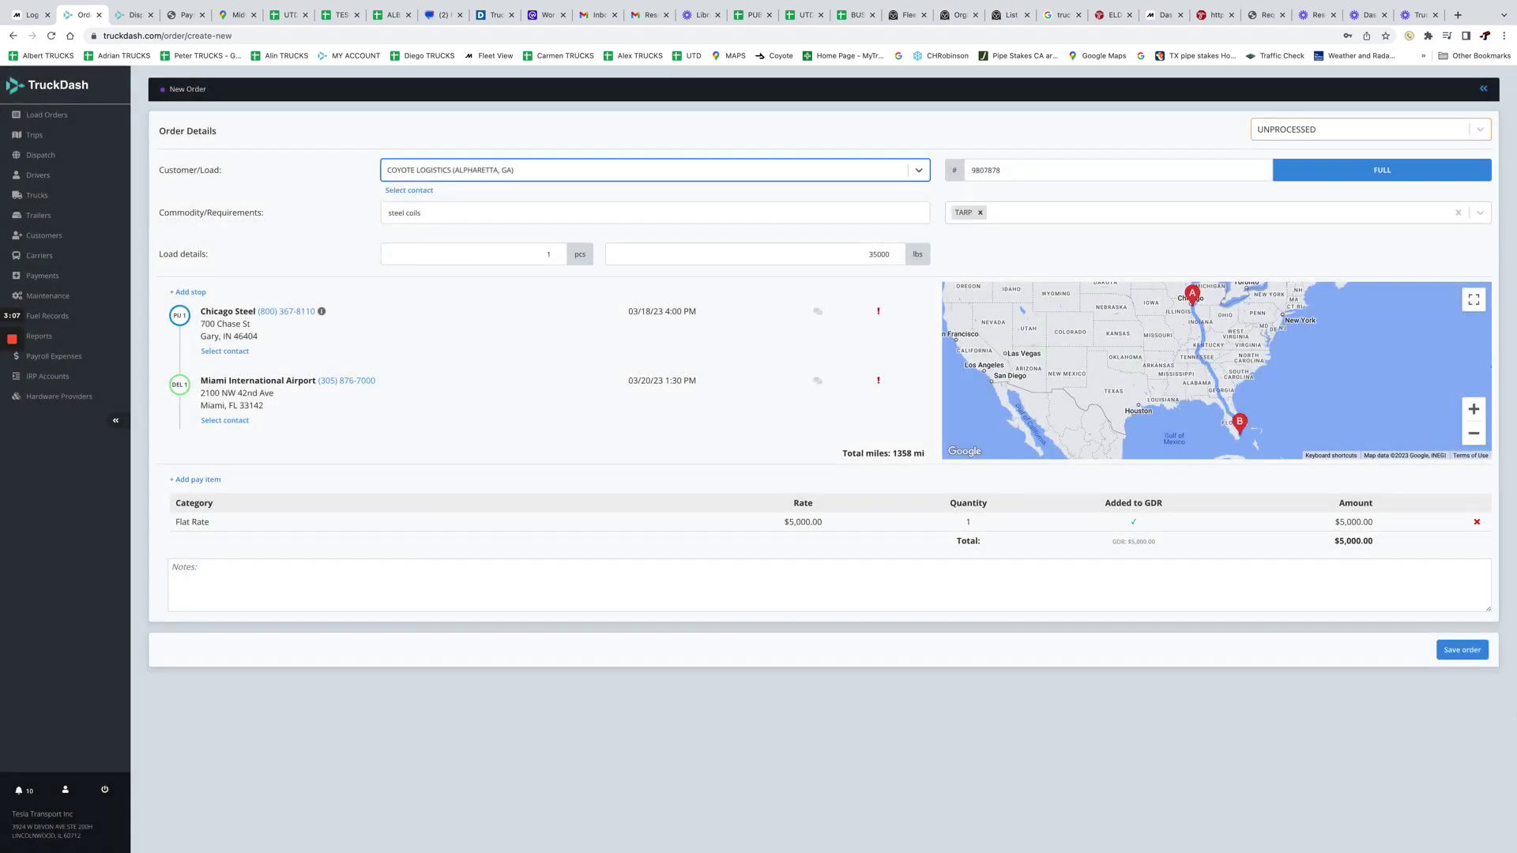
click(1458, 651)
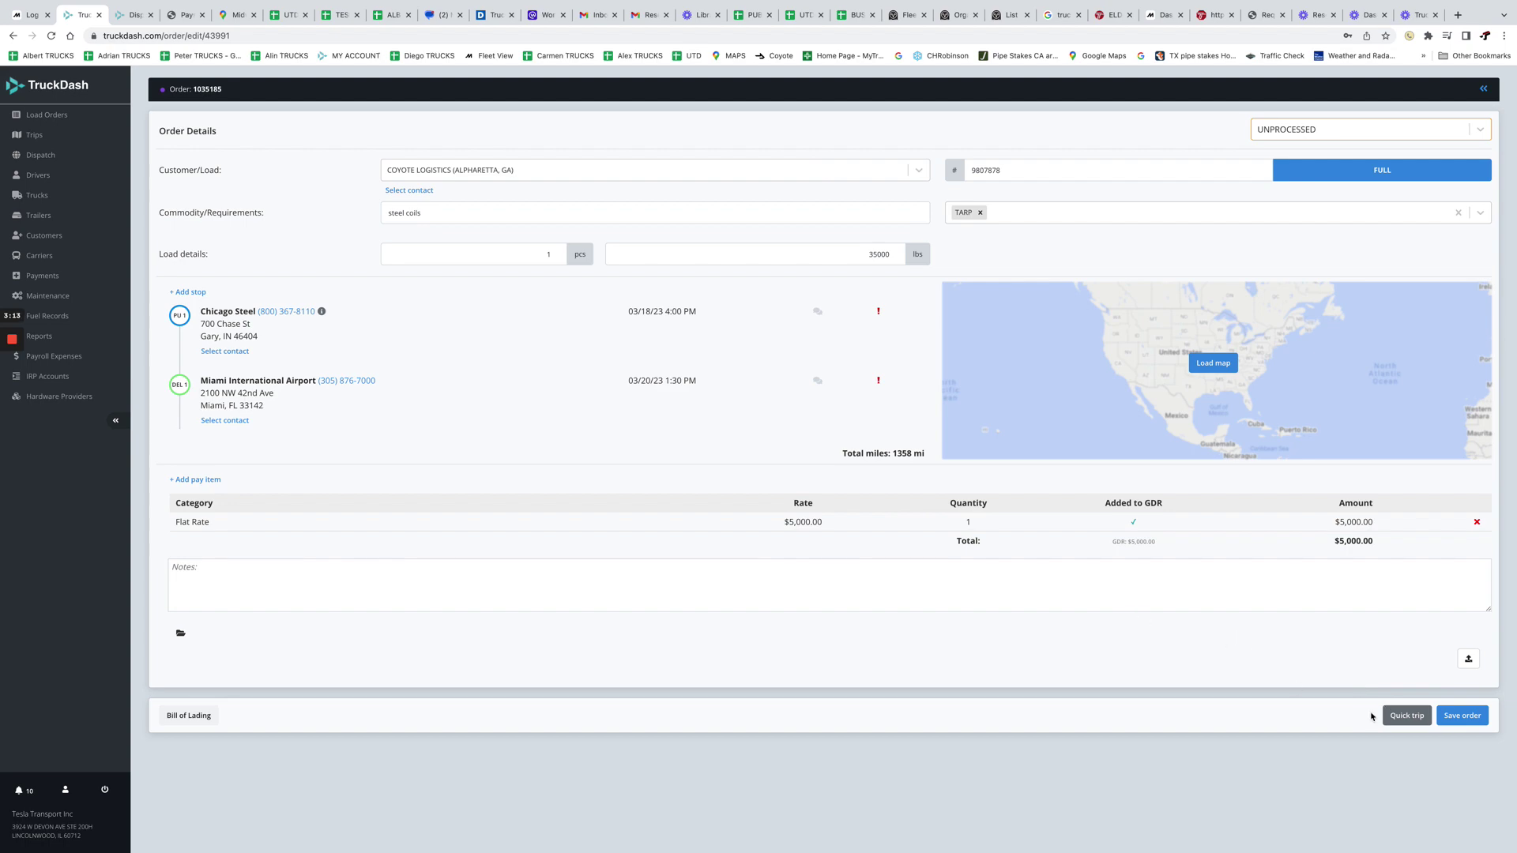
- Start a quick trip for the order with the driver and truck 1059 assigned
click(1408, 719)
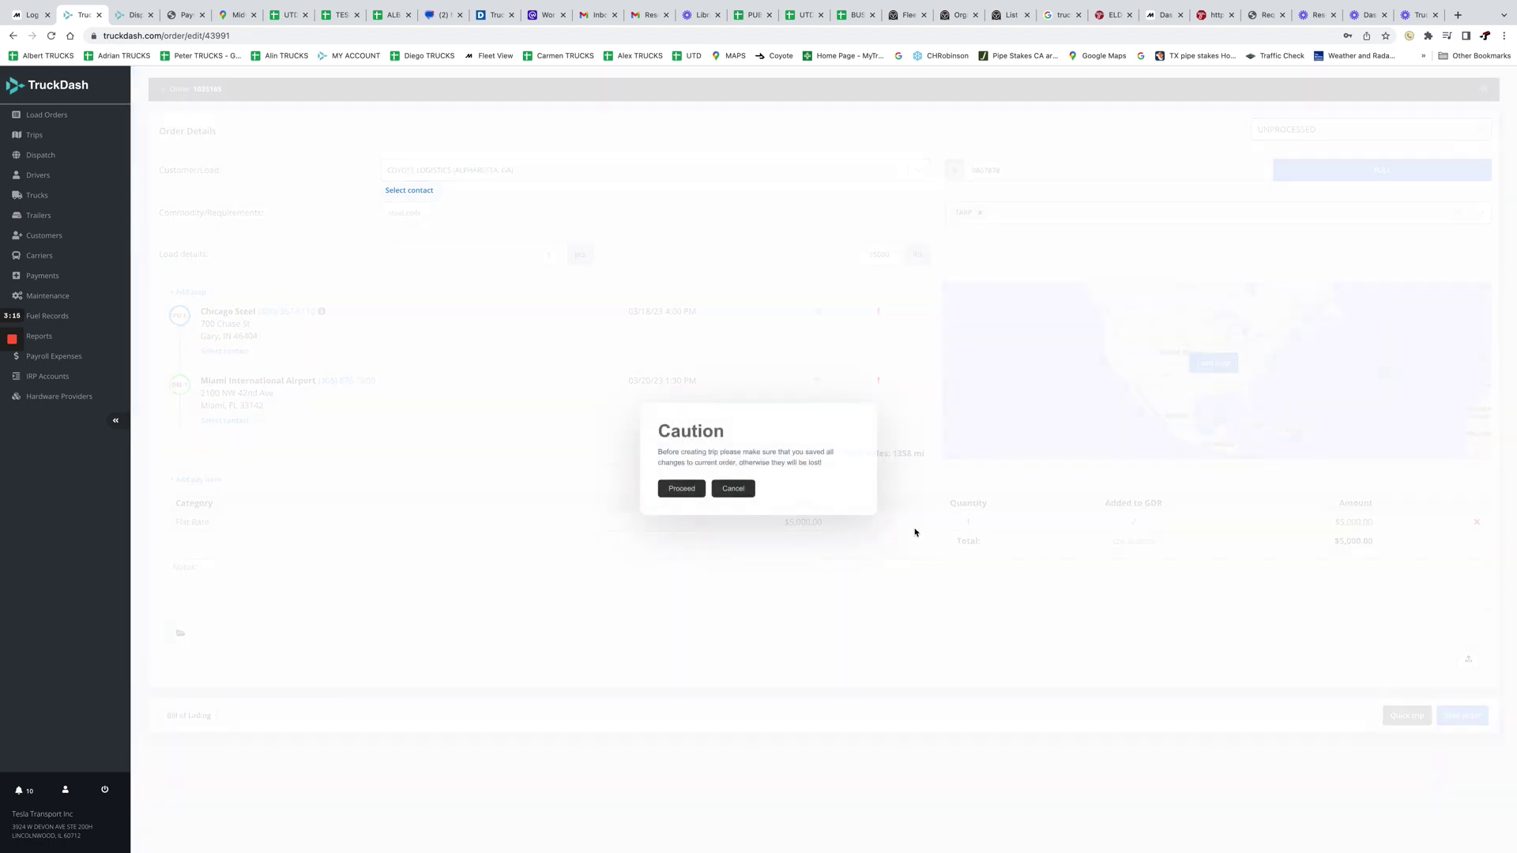
click(681, 489)
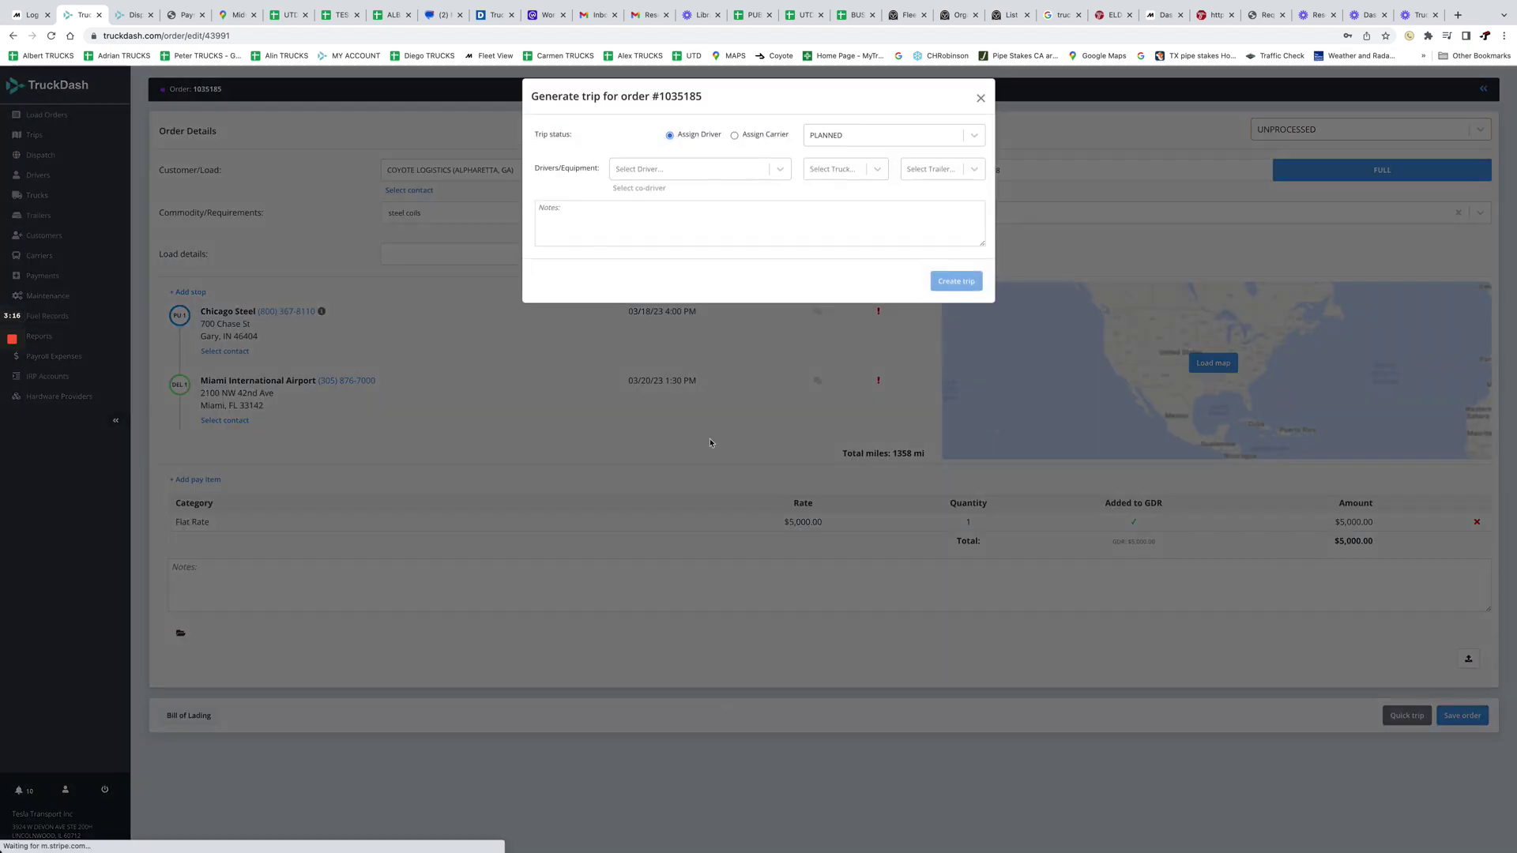
click(683, 179)
click(681, 204)
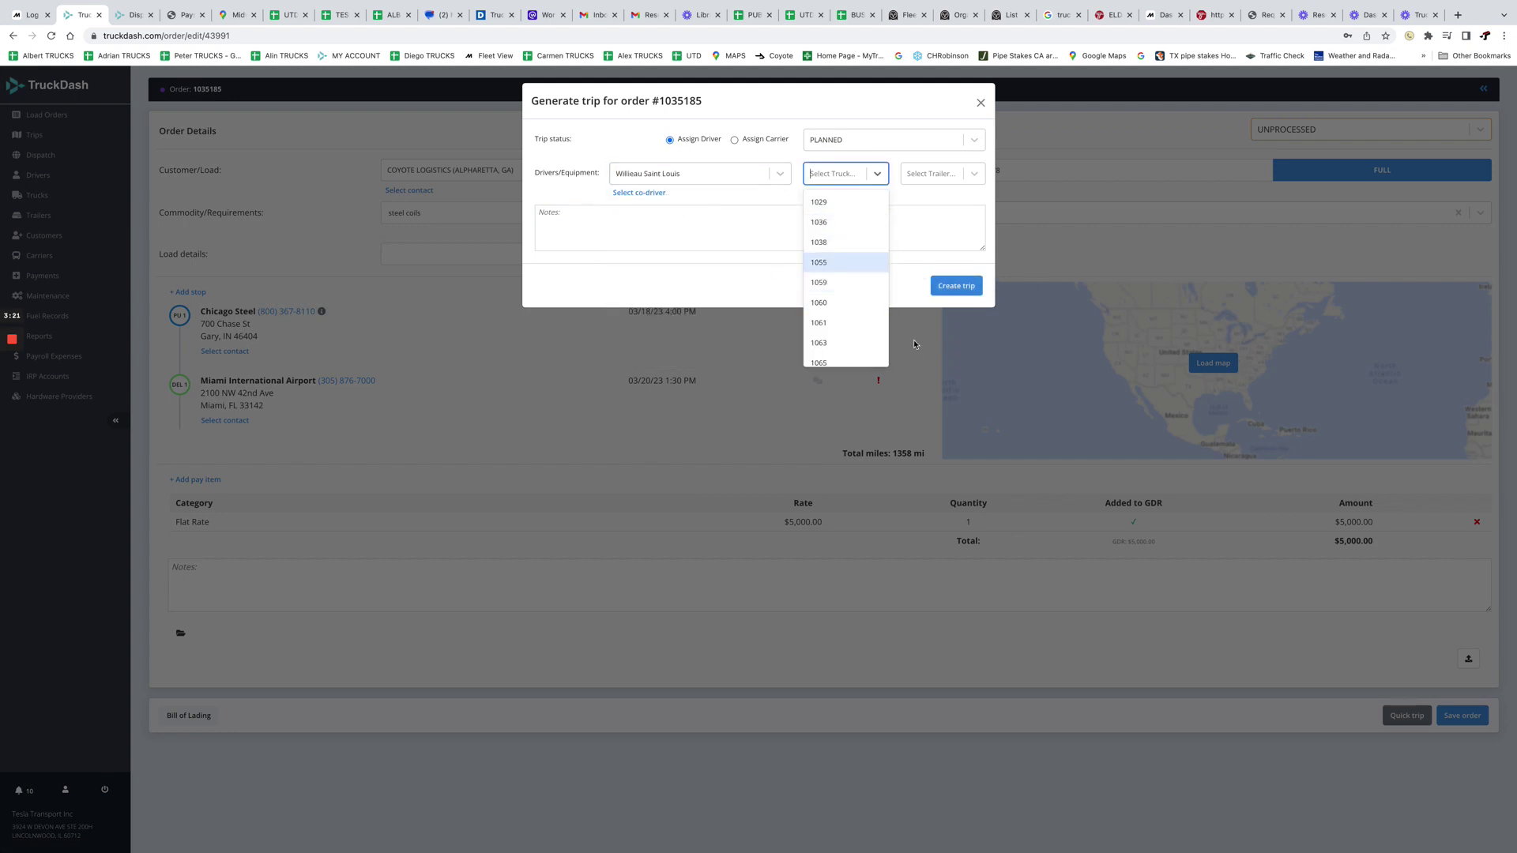
click(835, 280)
click(814, 225)
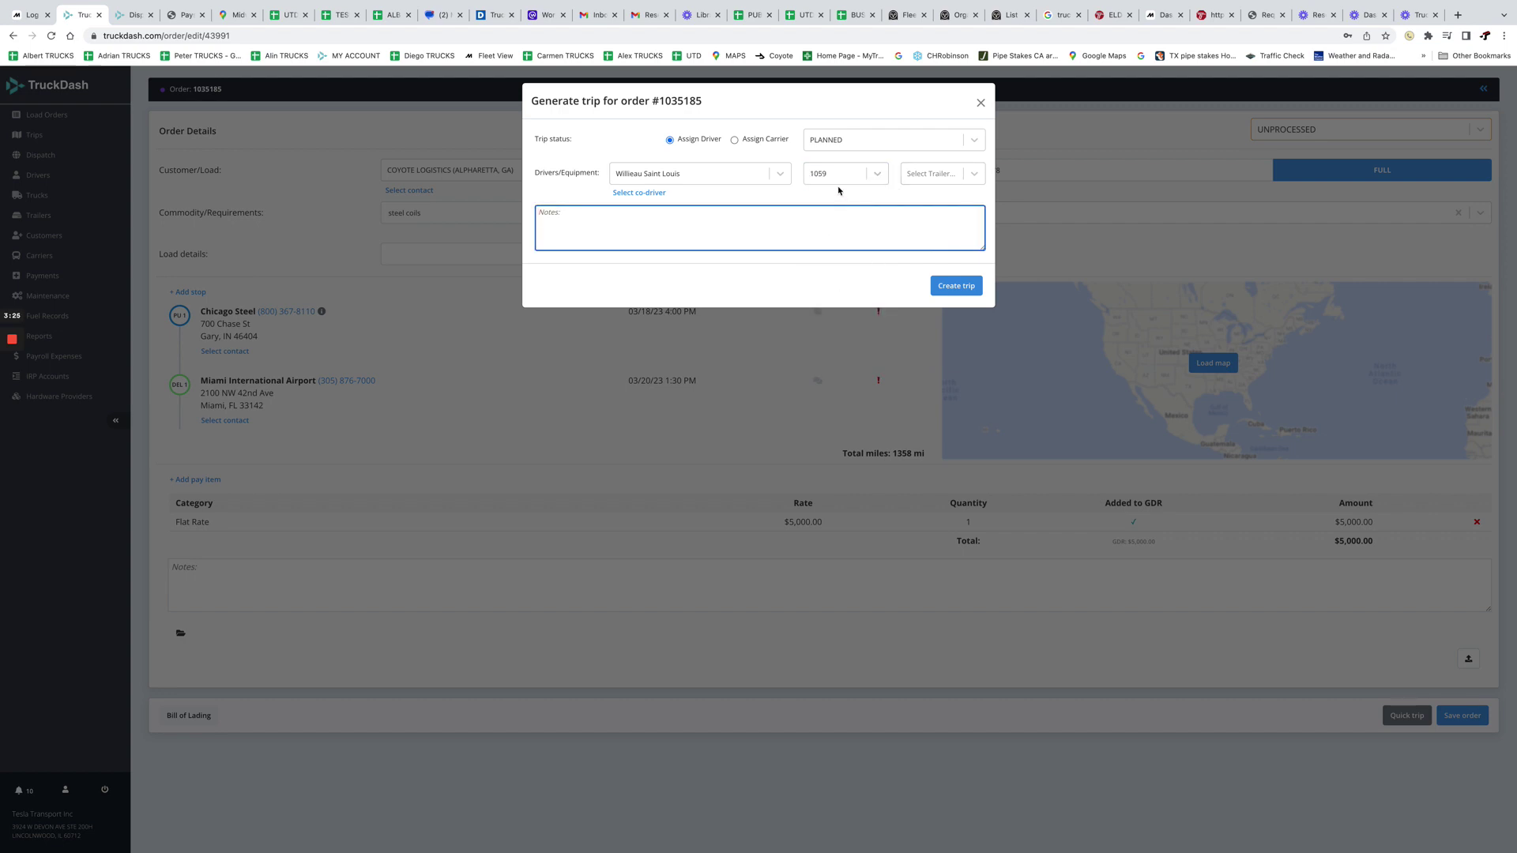
- Set the trip status to CURRENT and create the trip
click(891, 141)
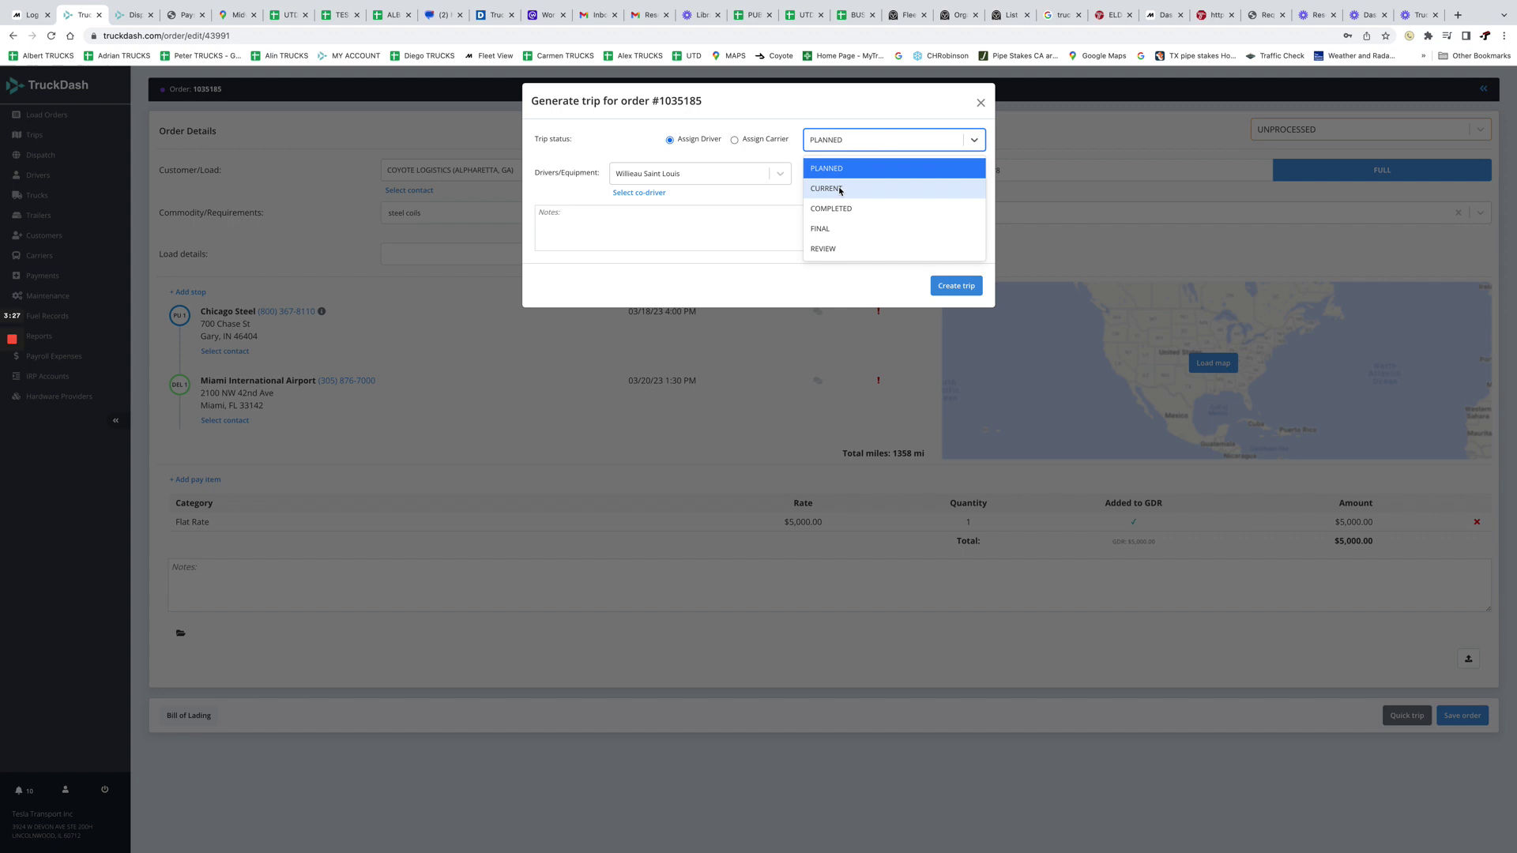
click(877, 231)
click(814, 142)
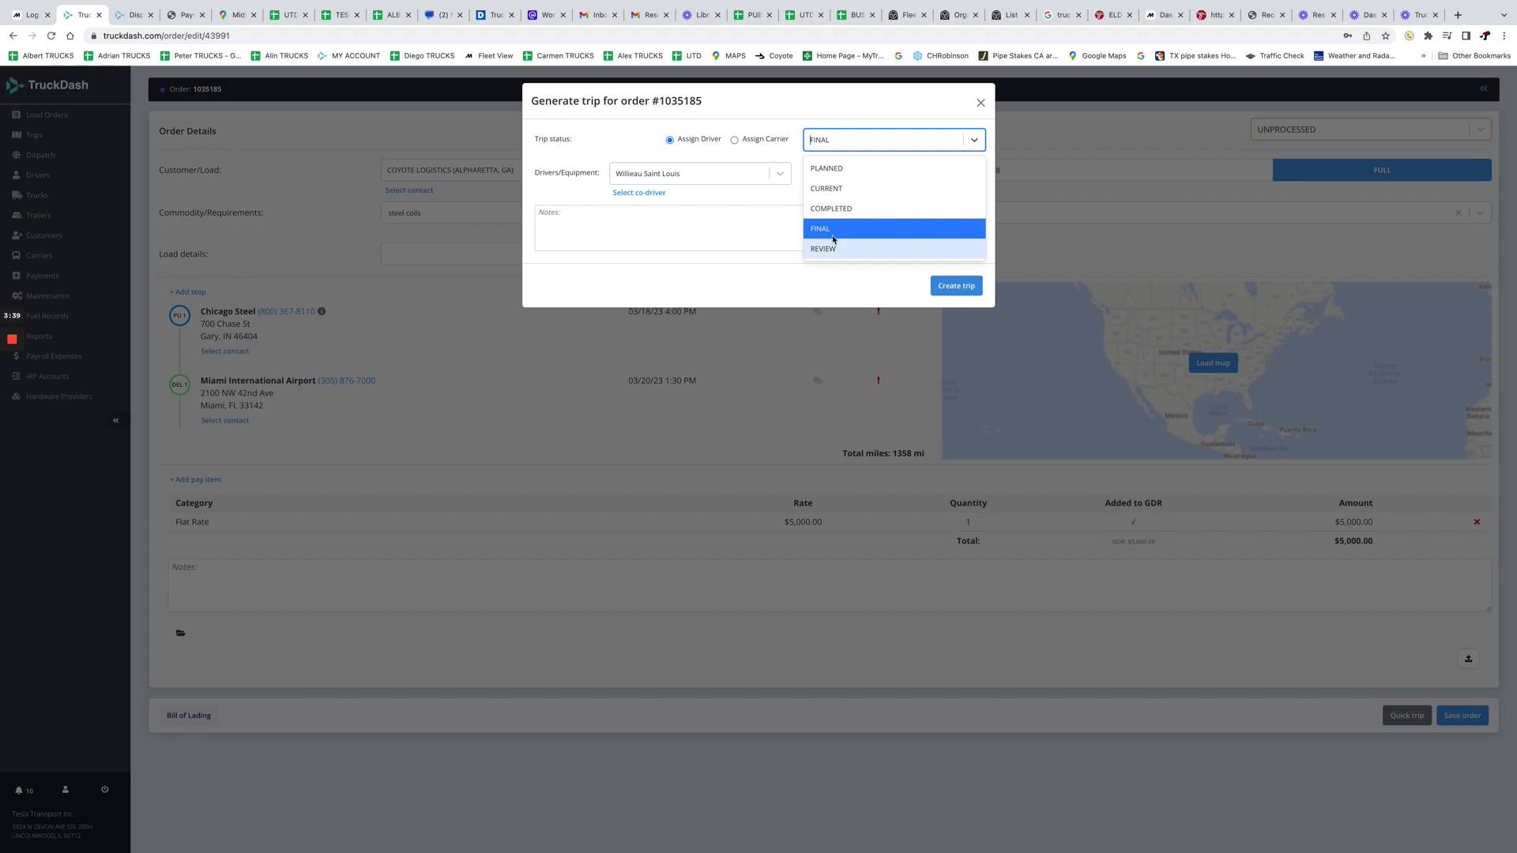
click(840, 188)
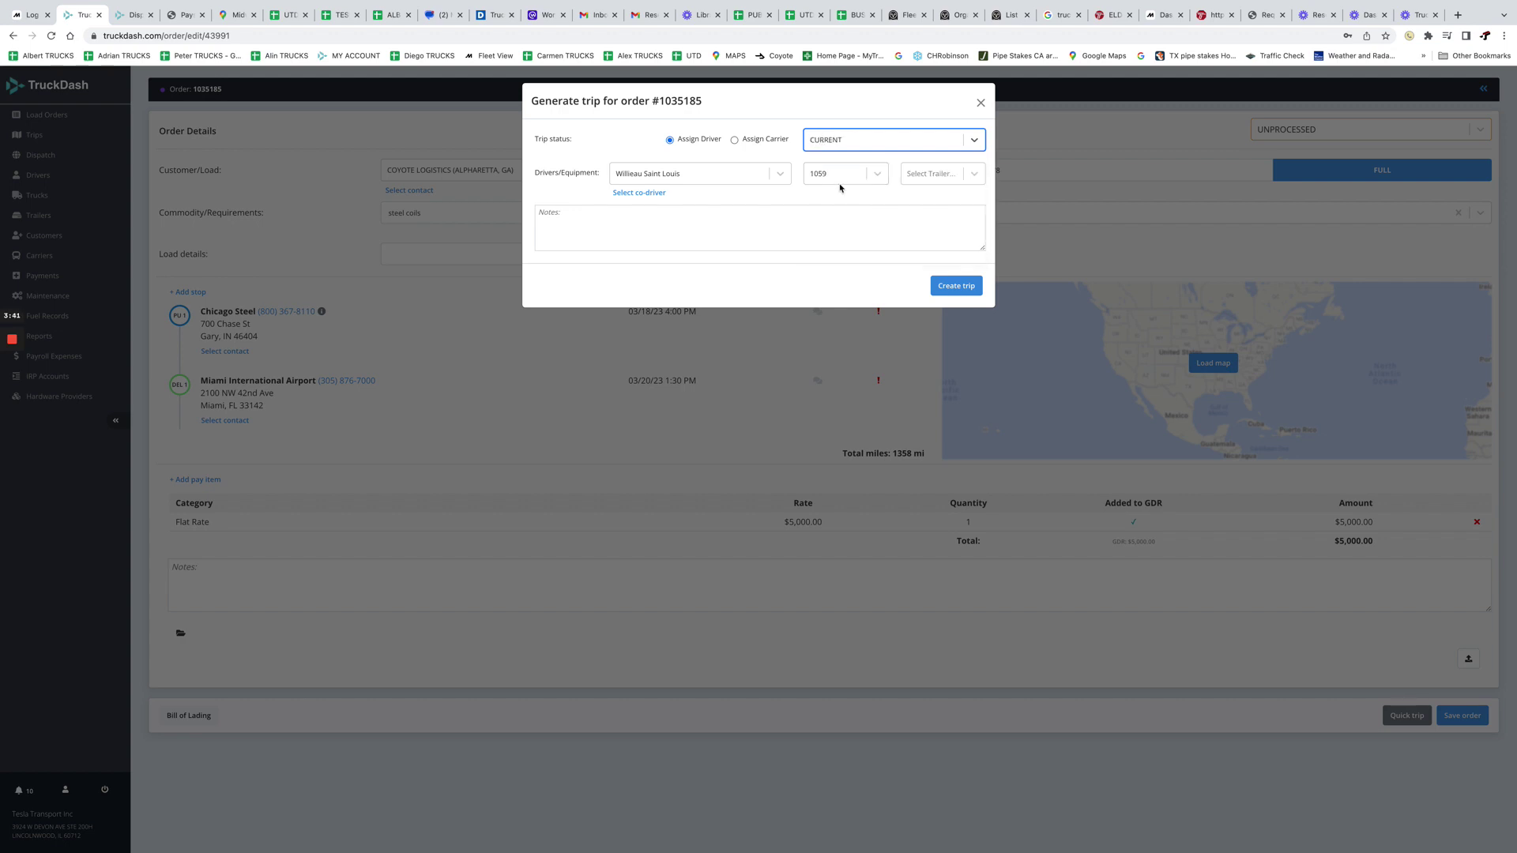
click(946, 287)
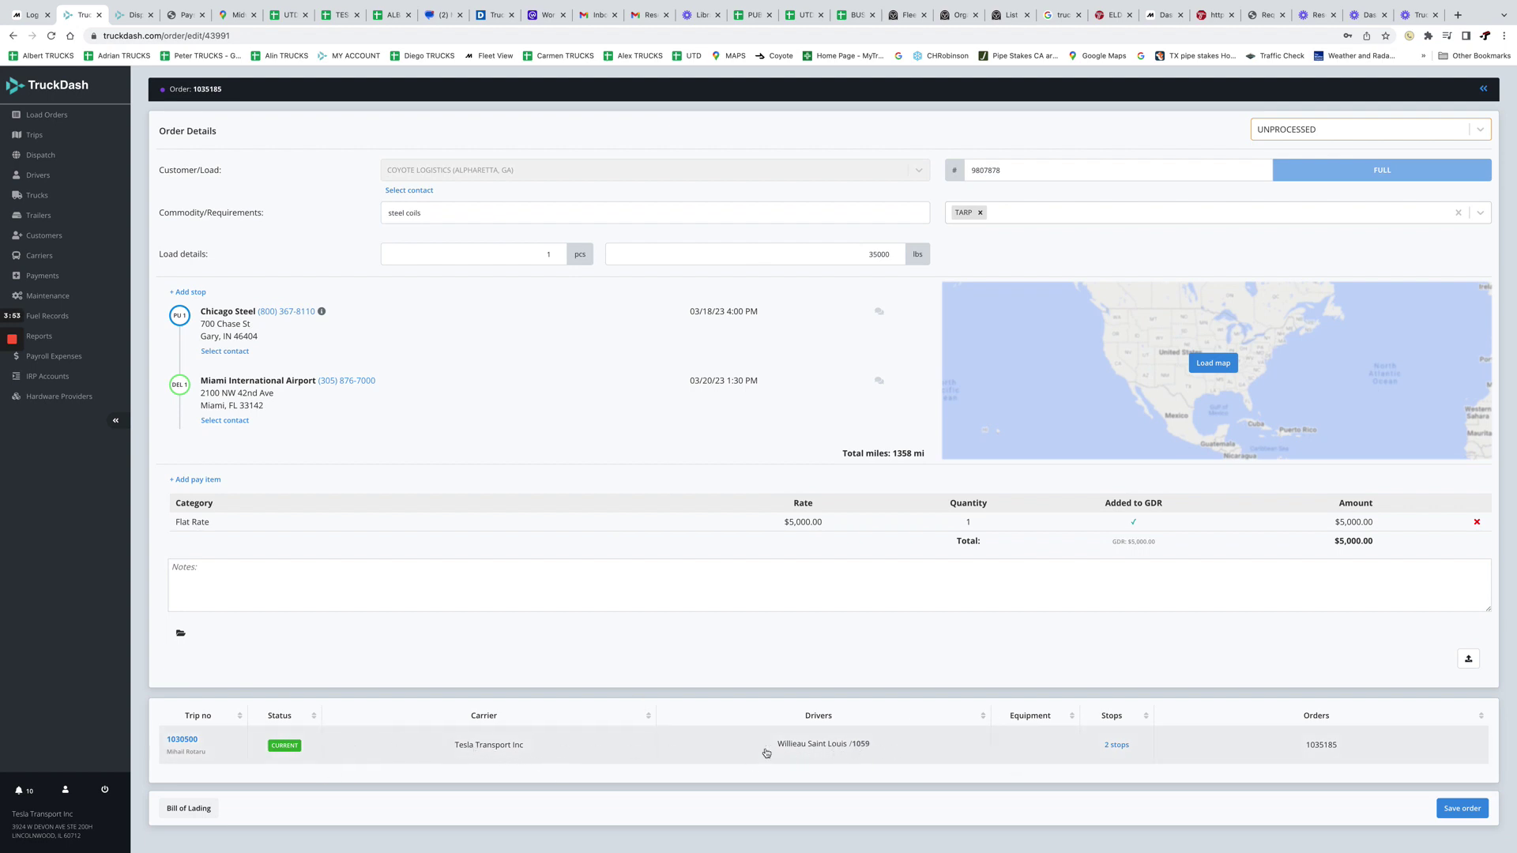
- Open trip 1030500 and start a new stop dated 03/18/23 at 9:00 AM
click(184, 740)
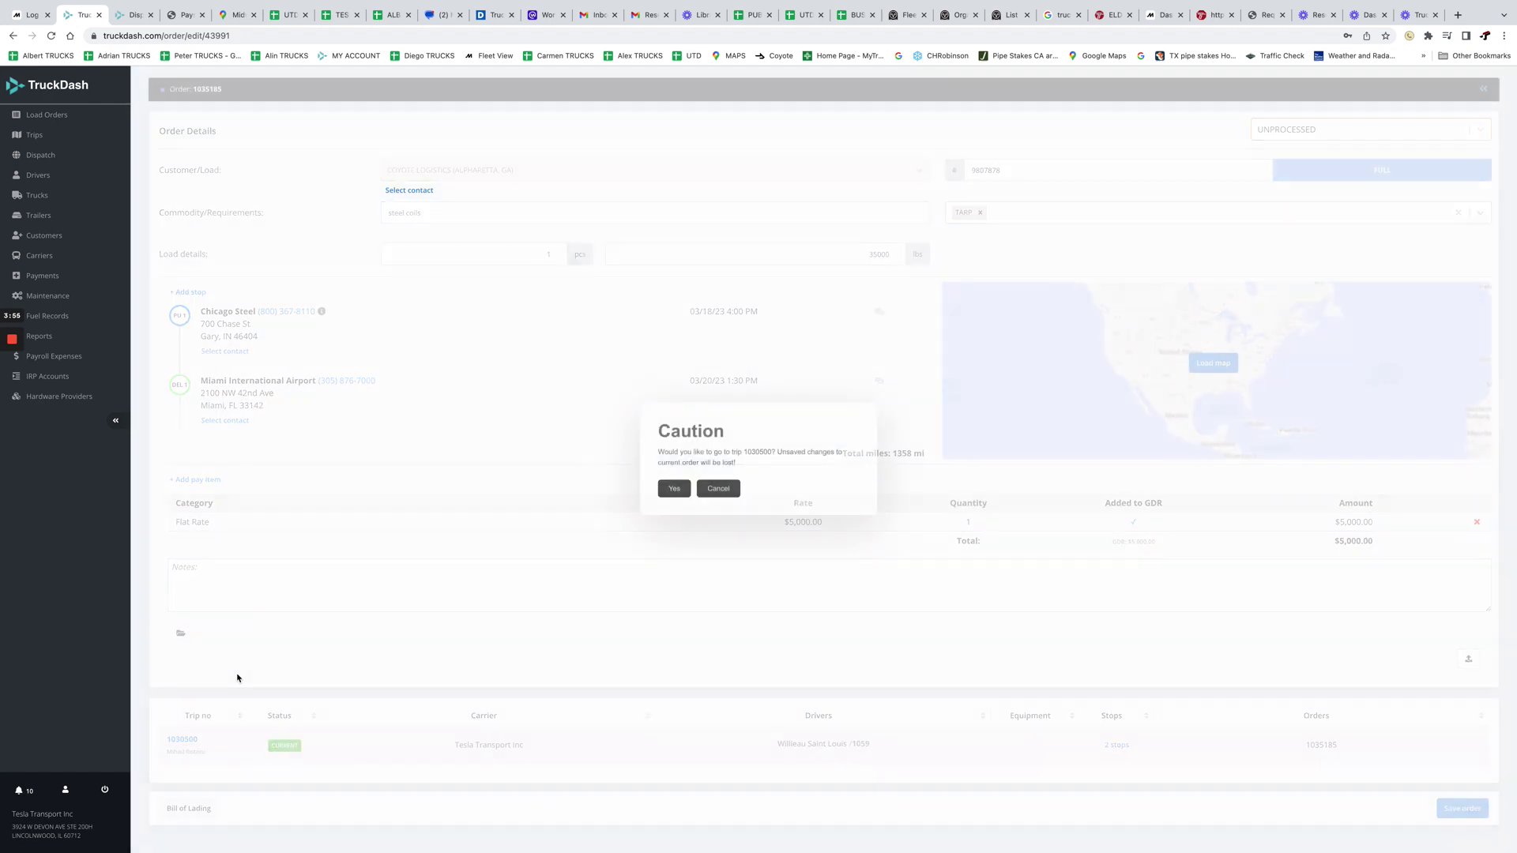
click(671, 489)
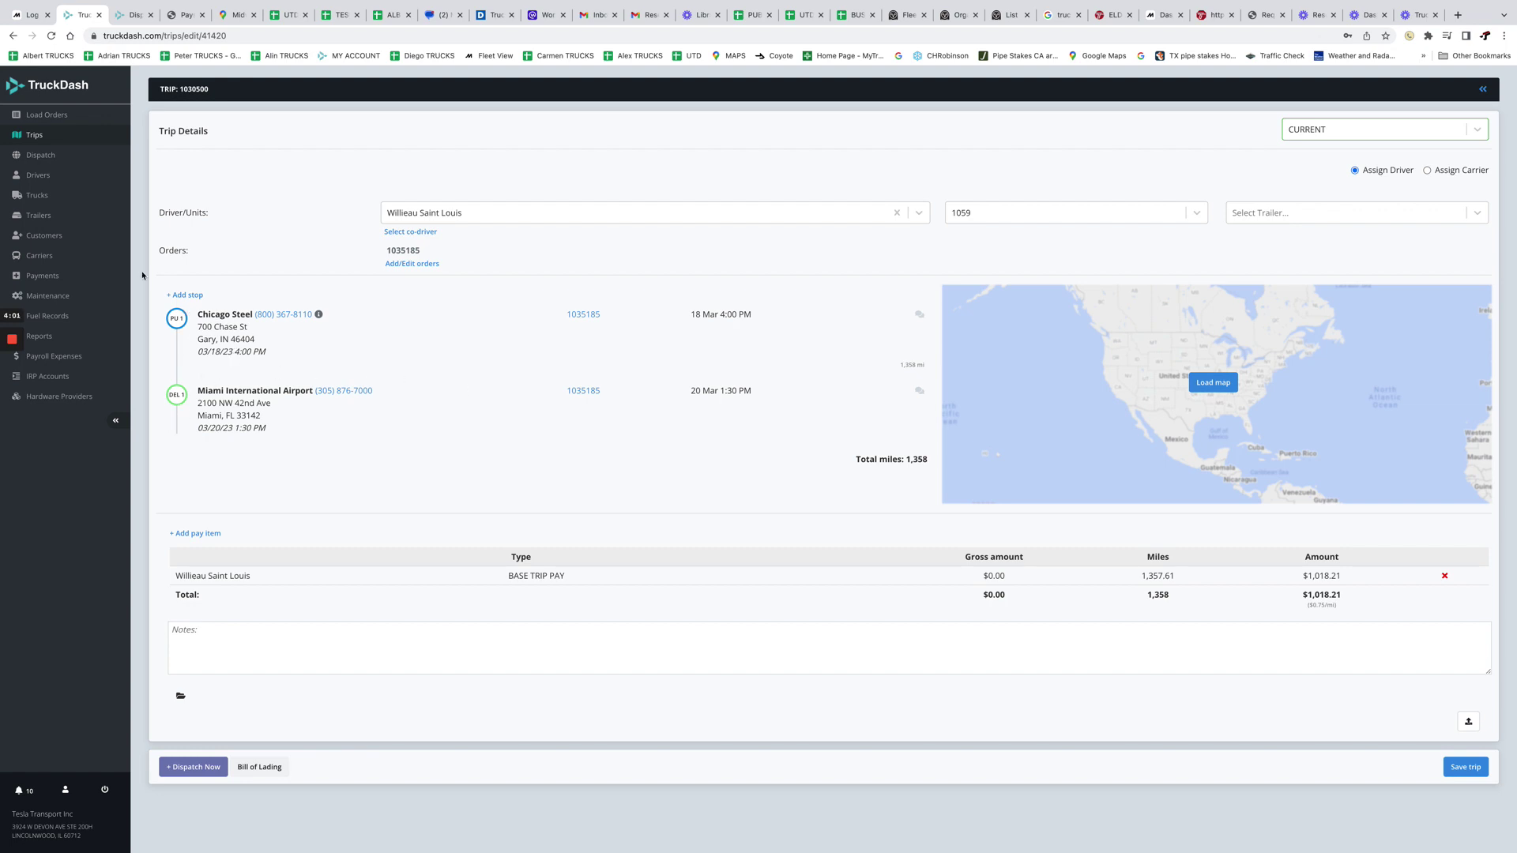
click(187, 295)
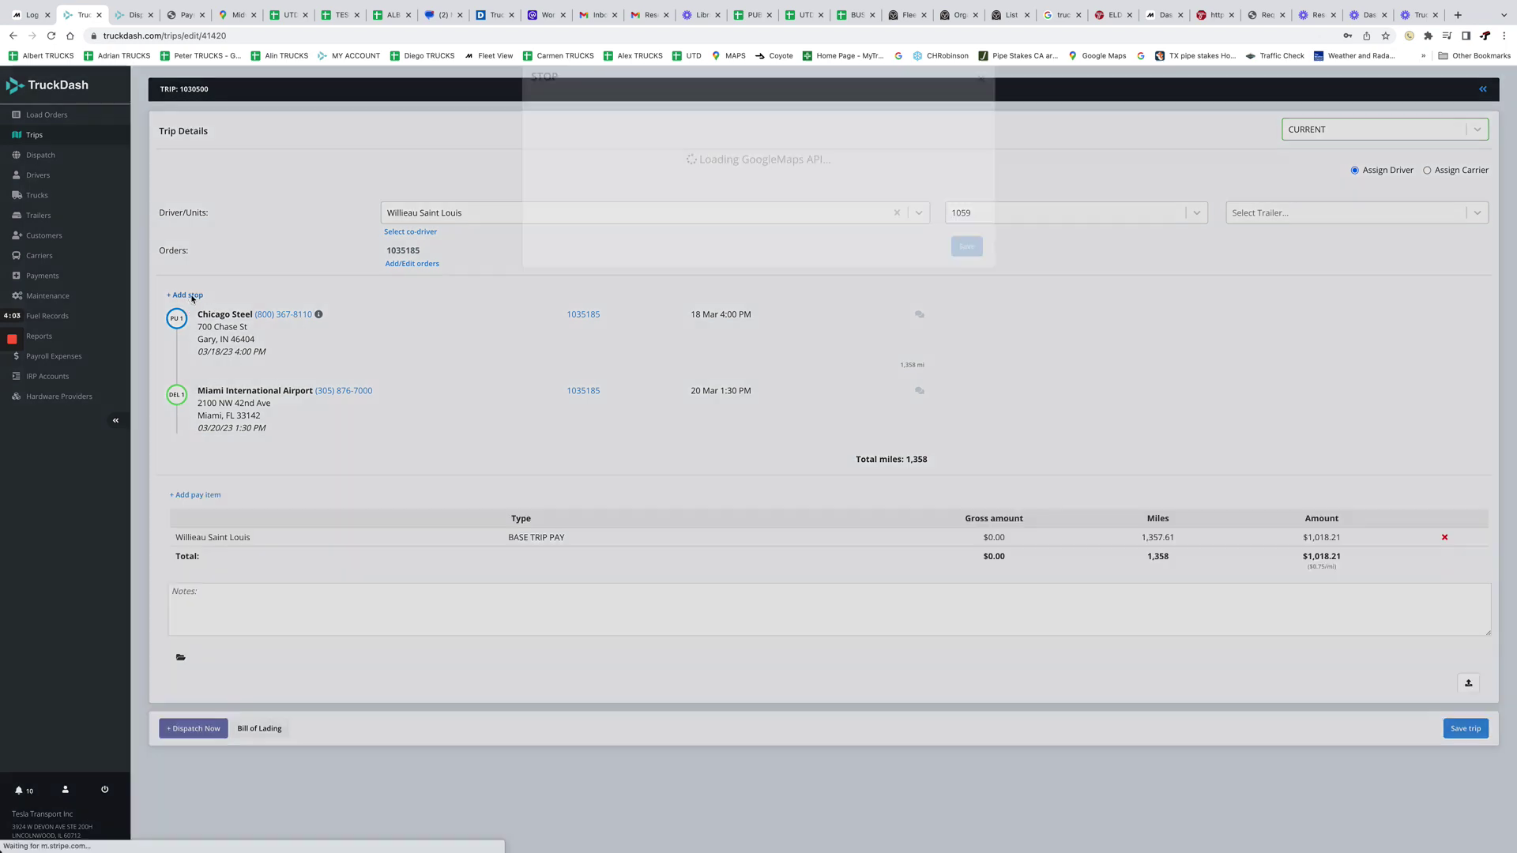
click(695, 141)
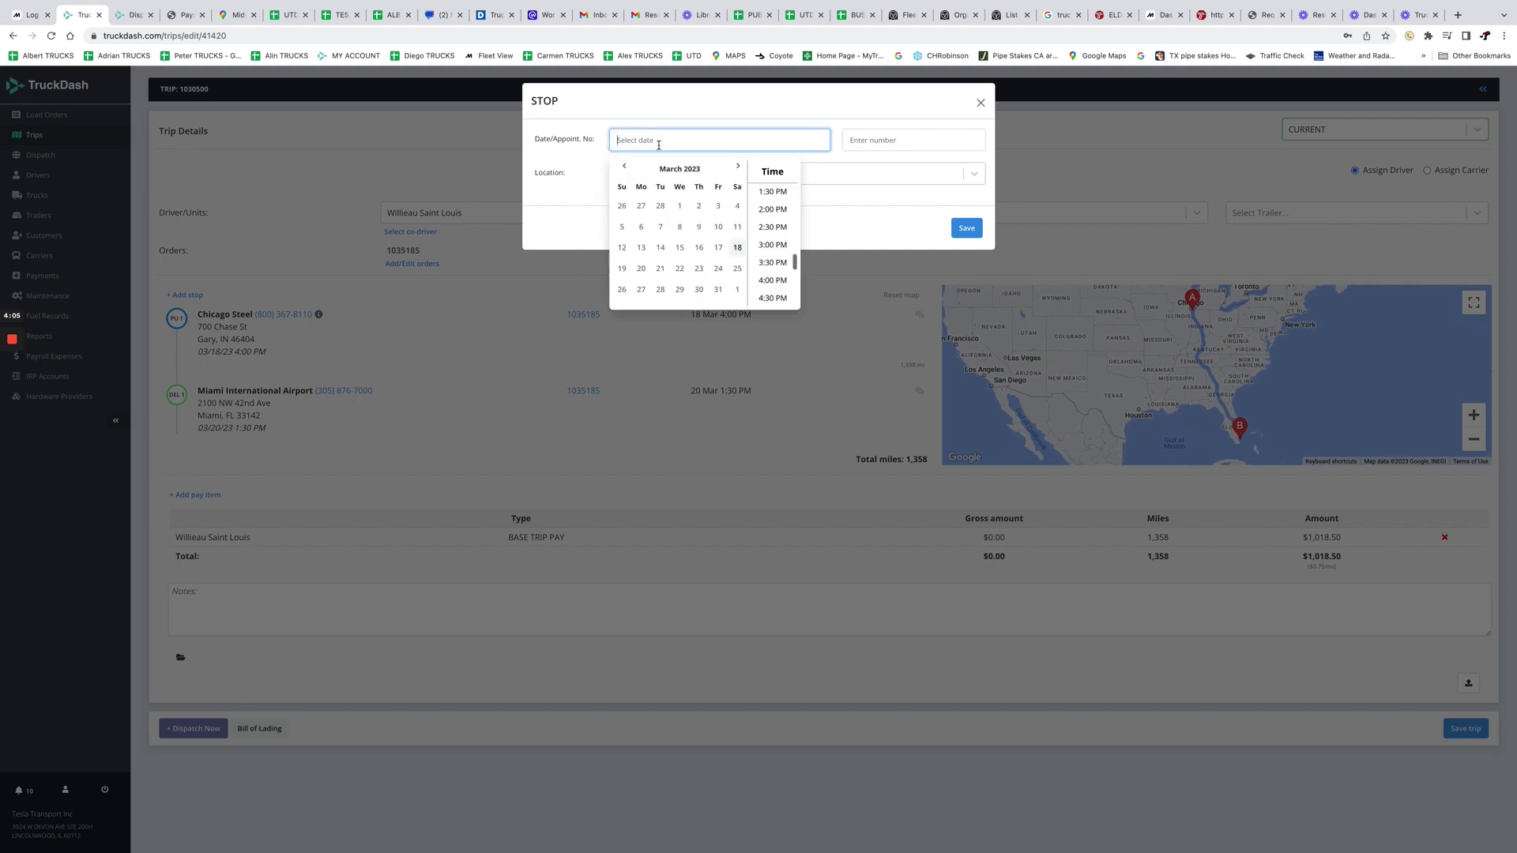
click(736, 247)
scroll(772, 237, up, 5)
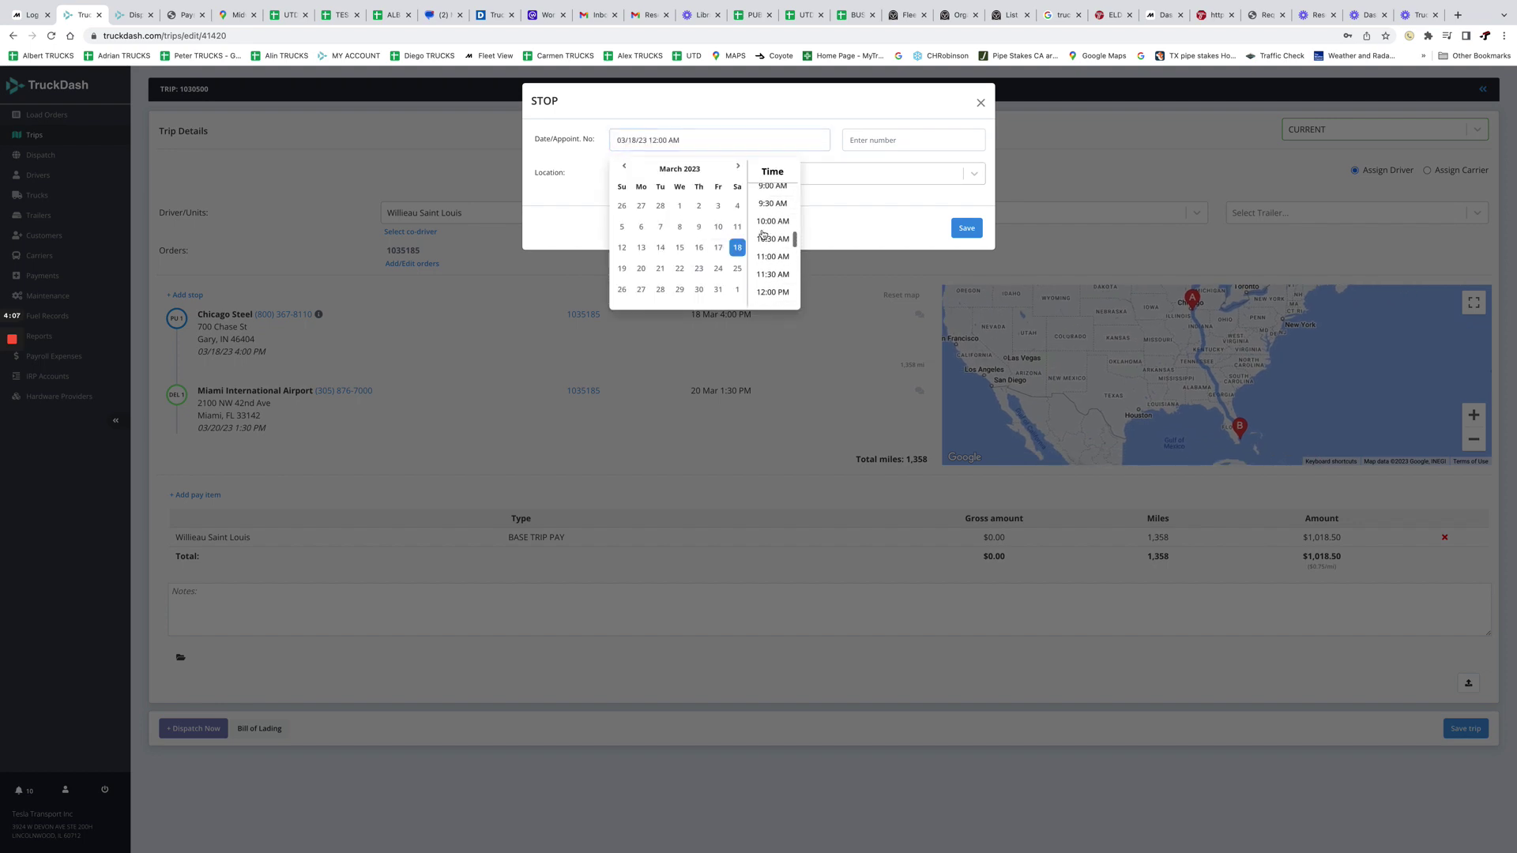
click(770, 208)
- Set the stop location to Chicago Midway International Airport and save it
click(735, 178)
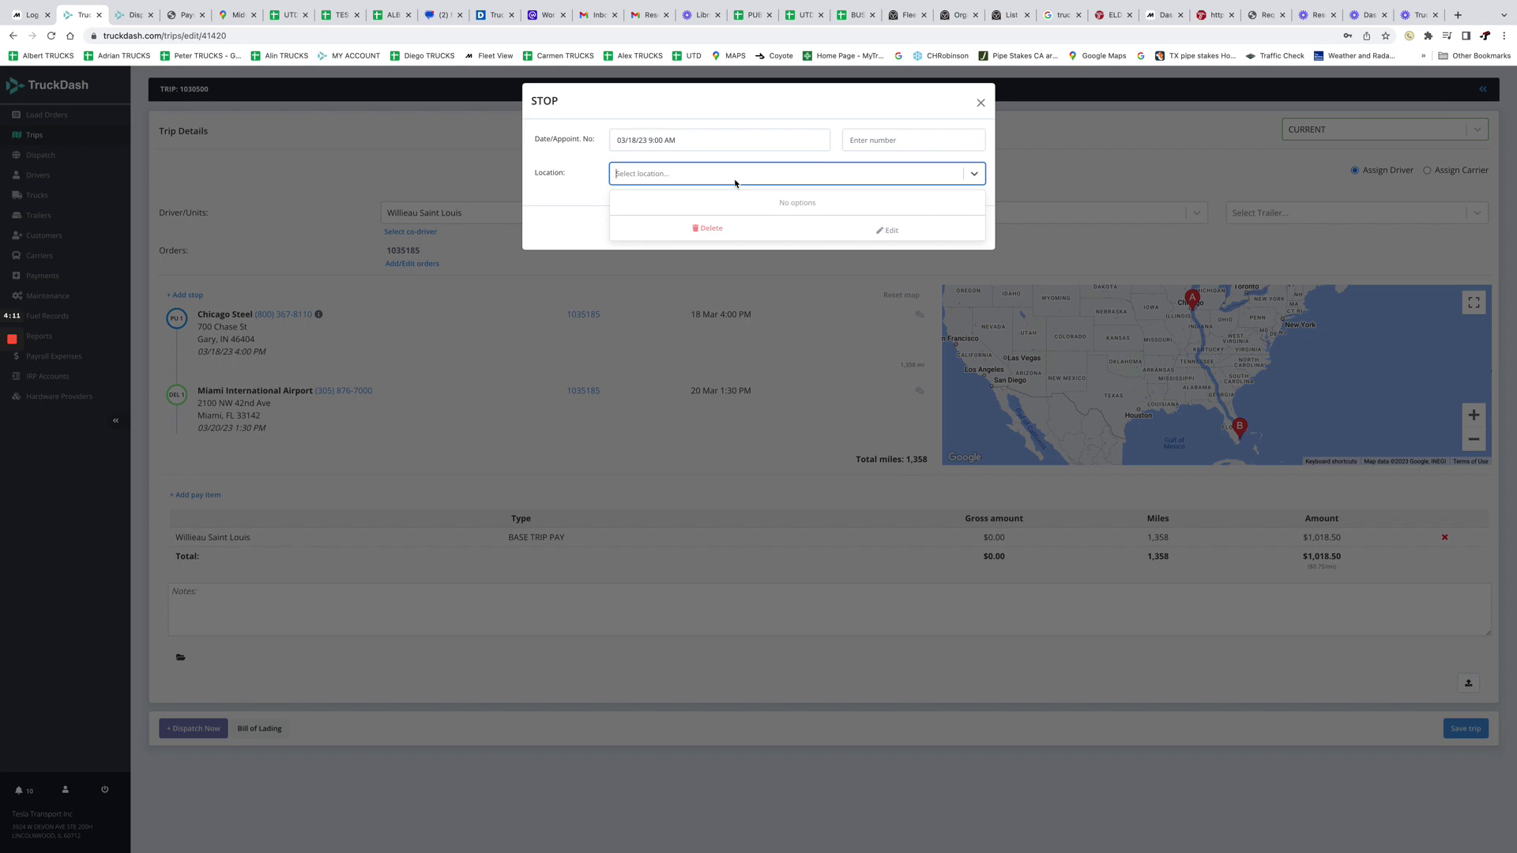
text(midway)
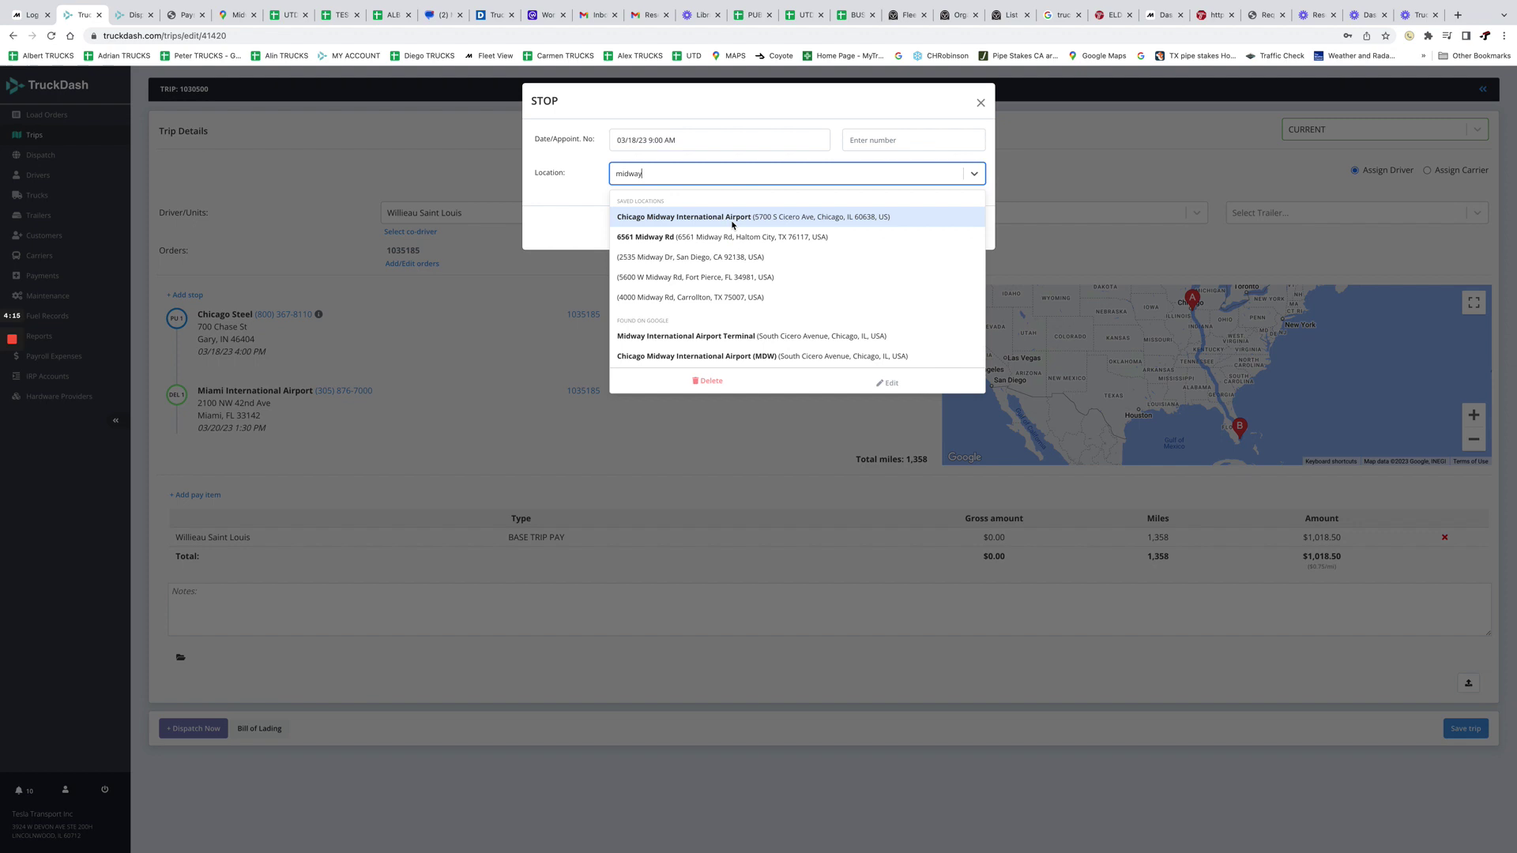
click(747, 215)
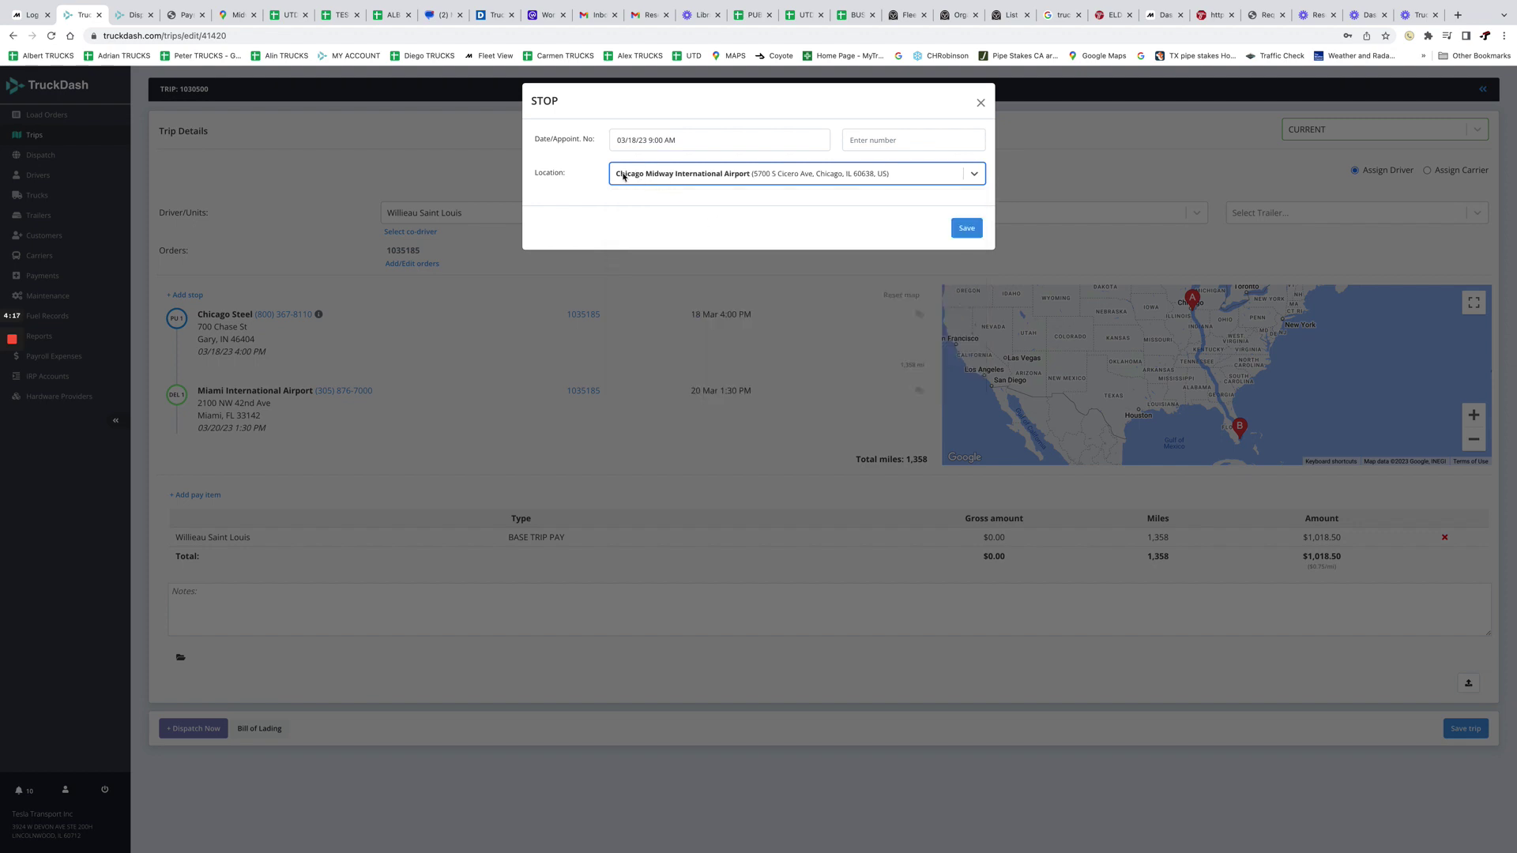
click(781, 175)
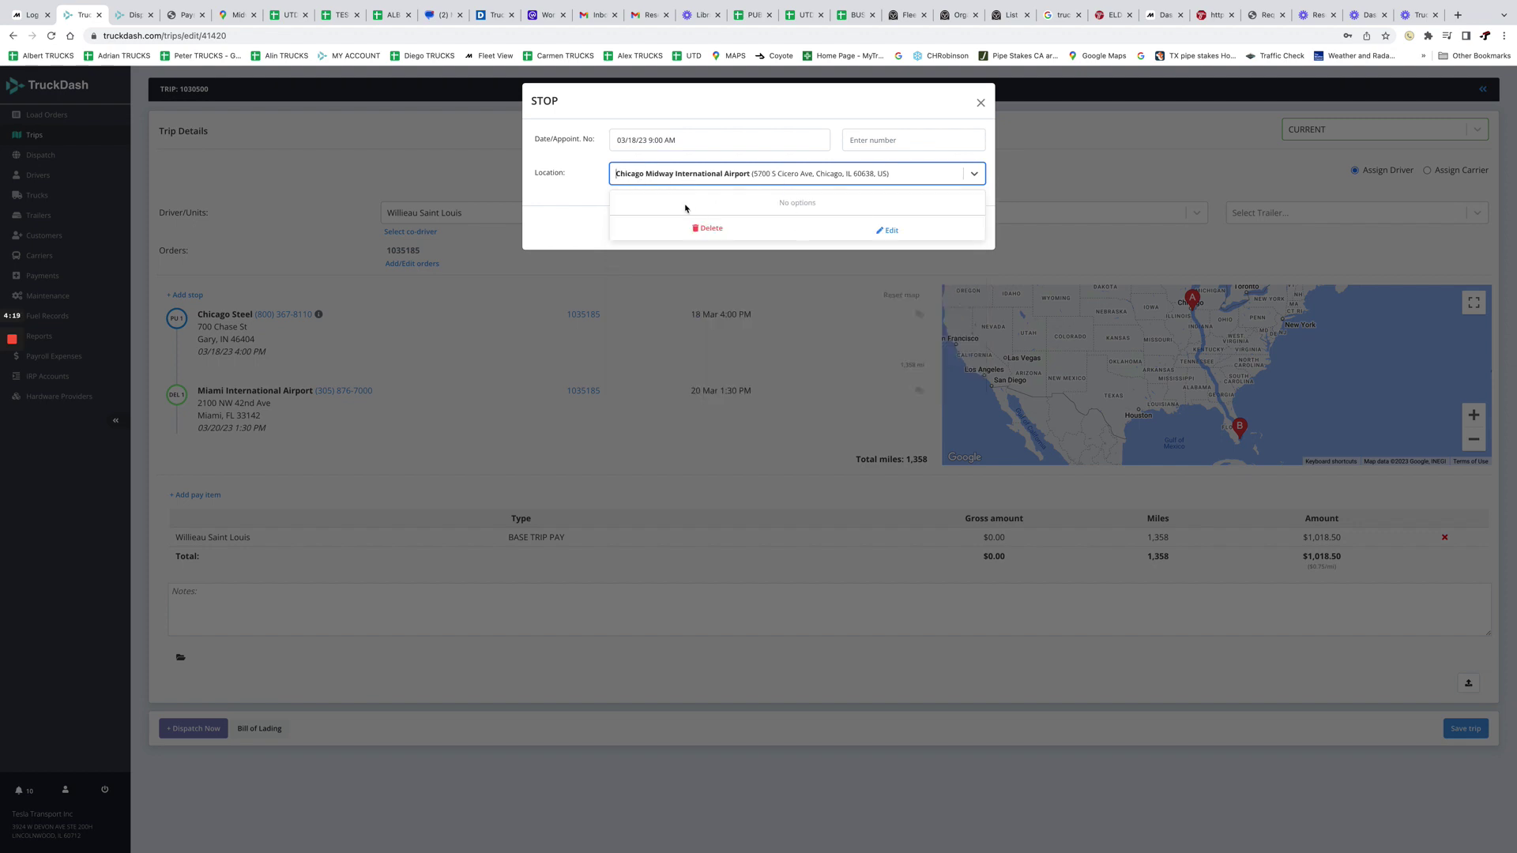
click(602, 174)
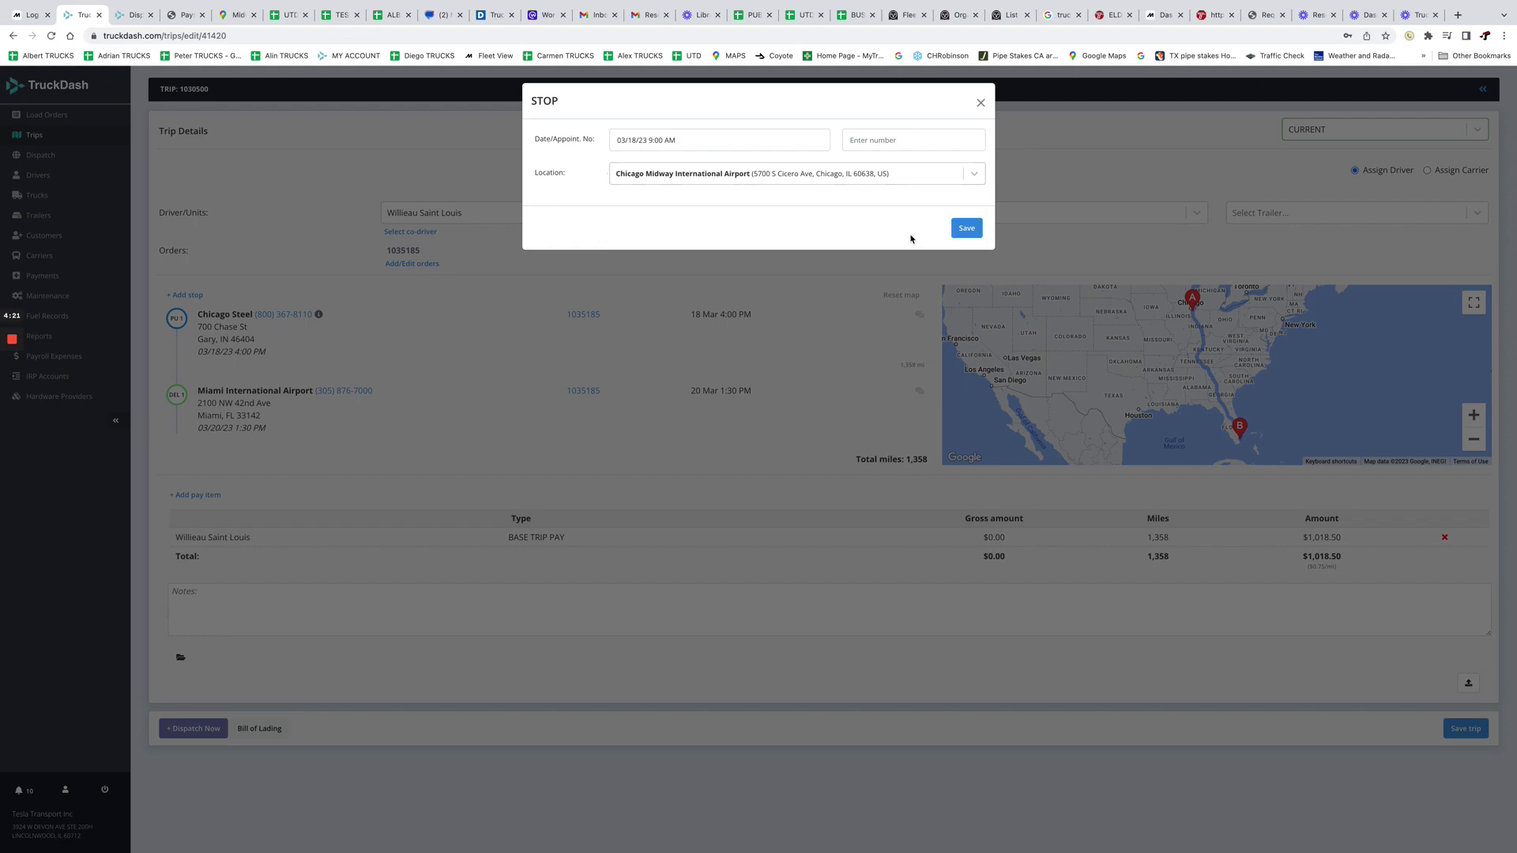
click(966, 228)
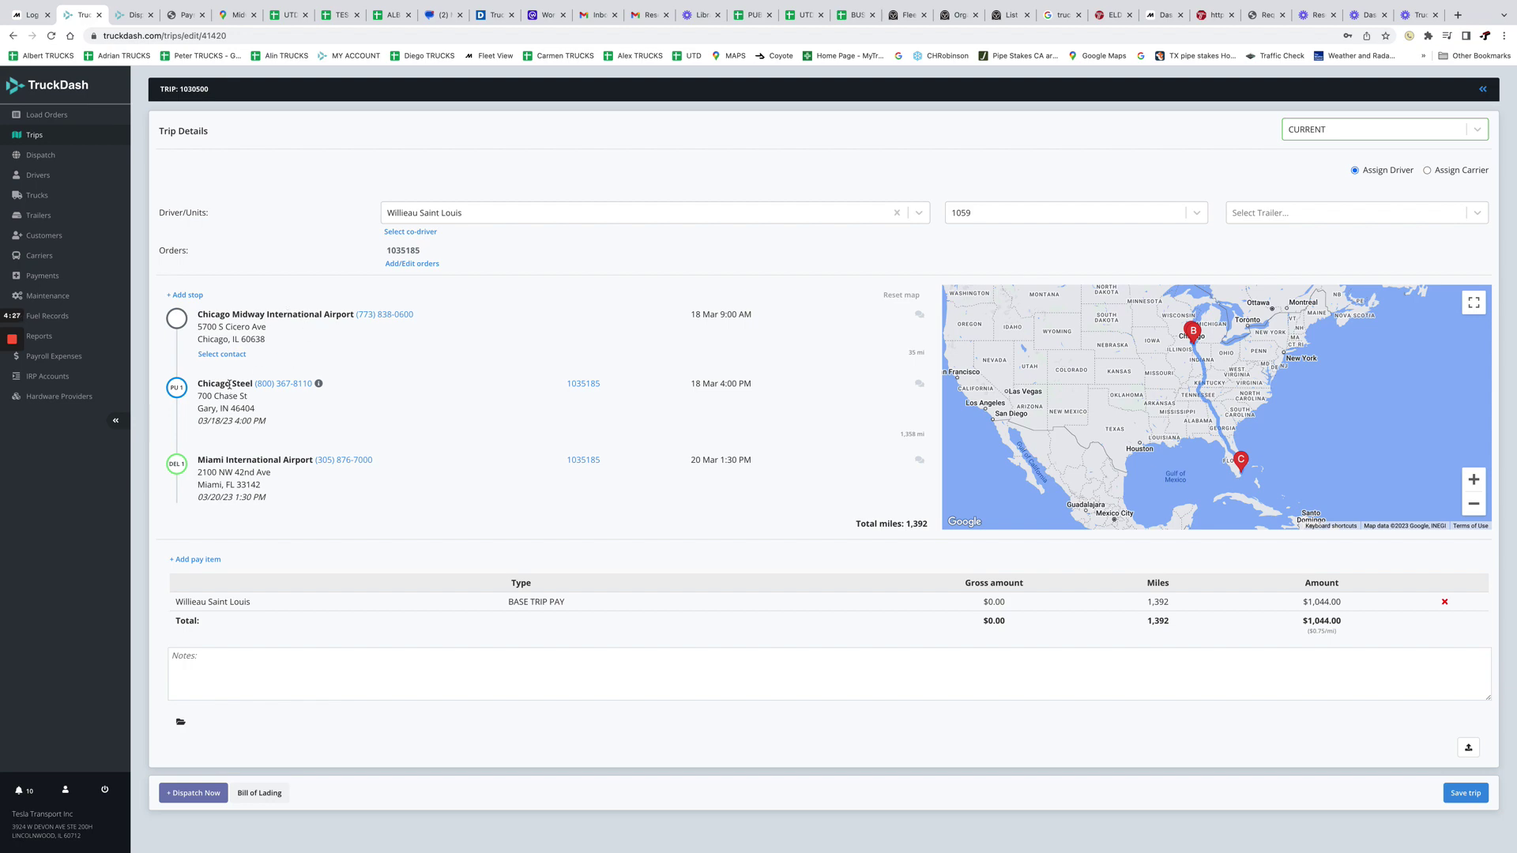
- Drag the Chicago Steel–Miami route west via St. Louis and Nashville and save the 1,452-mile trip
scroll(1185, 328, up, 4)
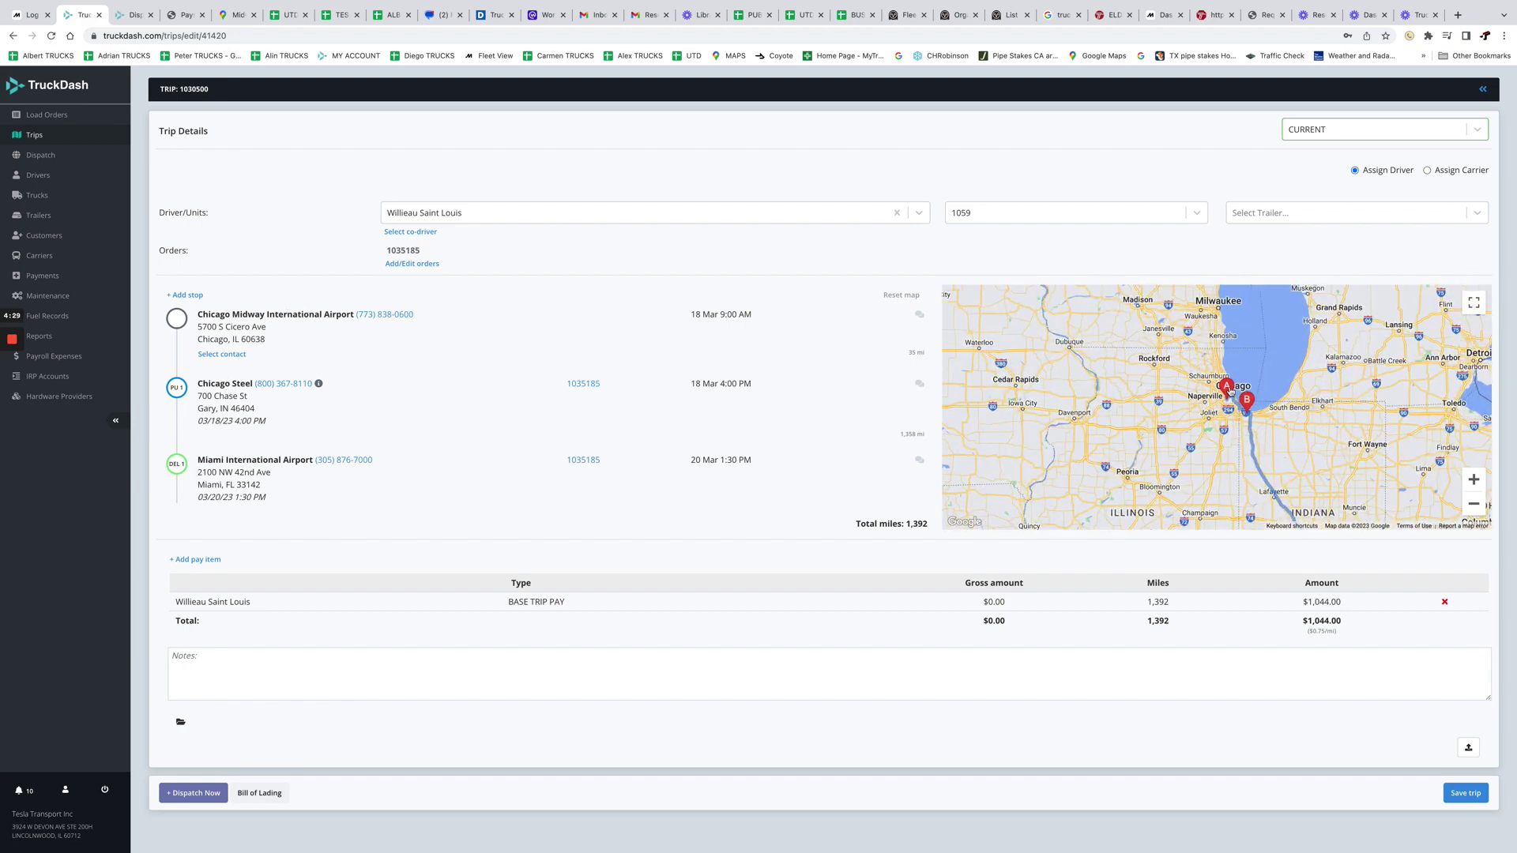
scroll(1163, 399, down, 3)
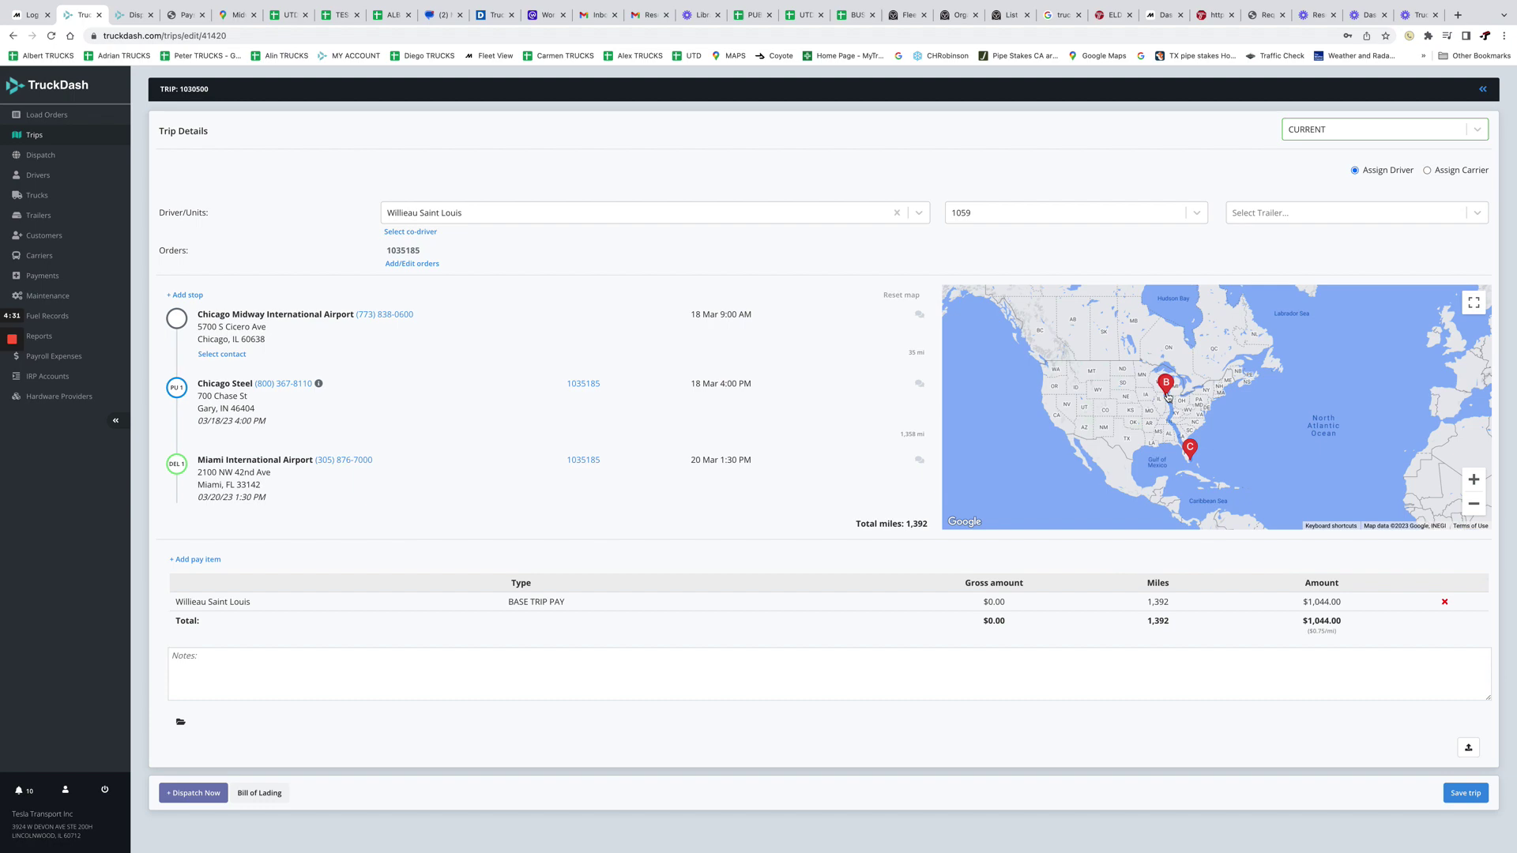
scroll(1163, 399, up, 3)
scroll(1176, 421, down, 3)
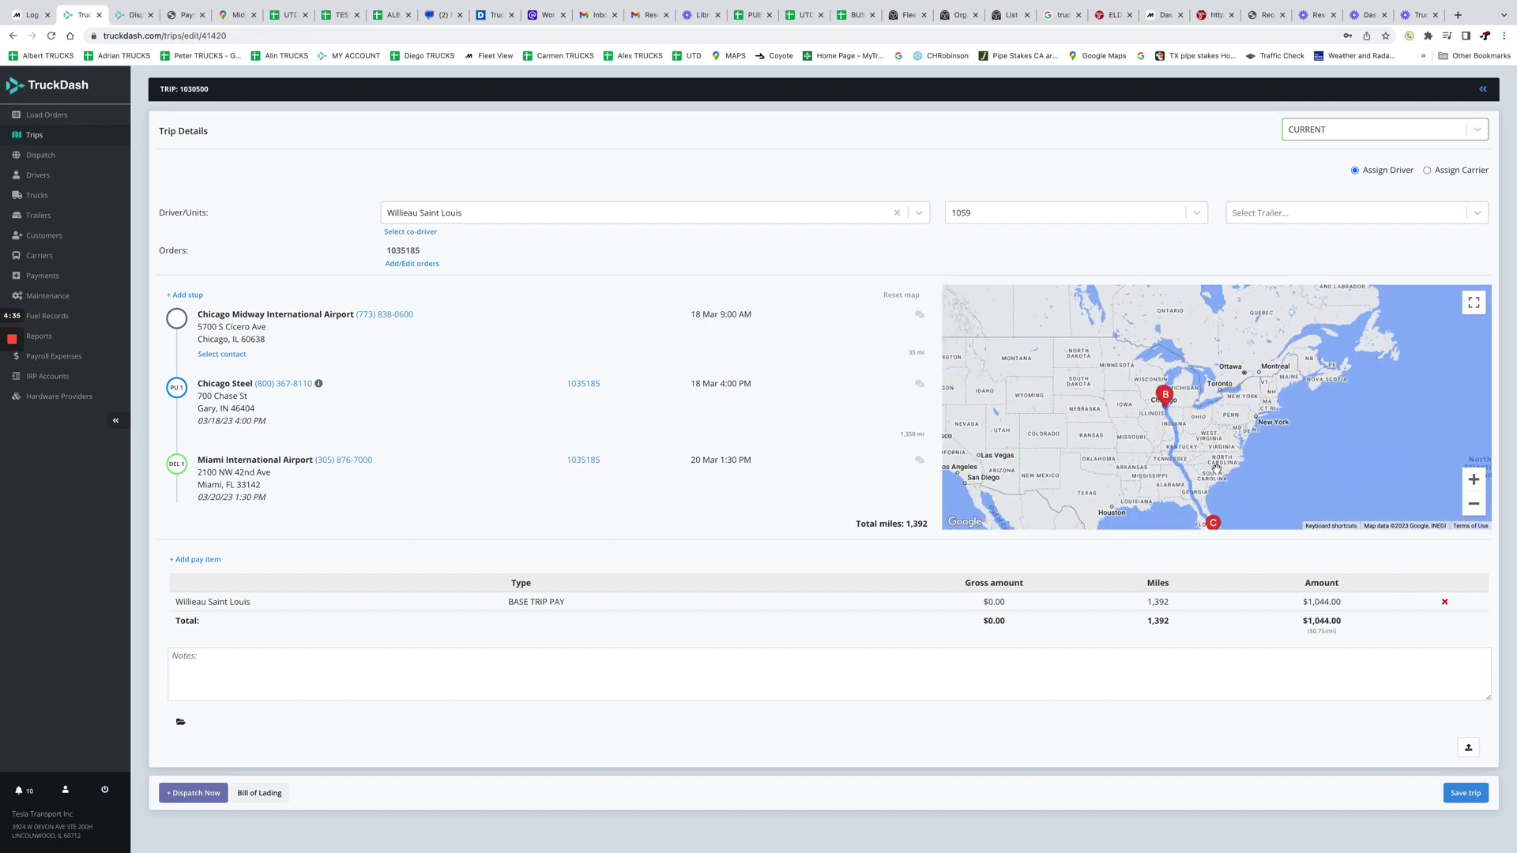
scroll(1222, 456, up, 3)
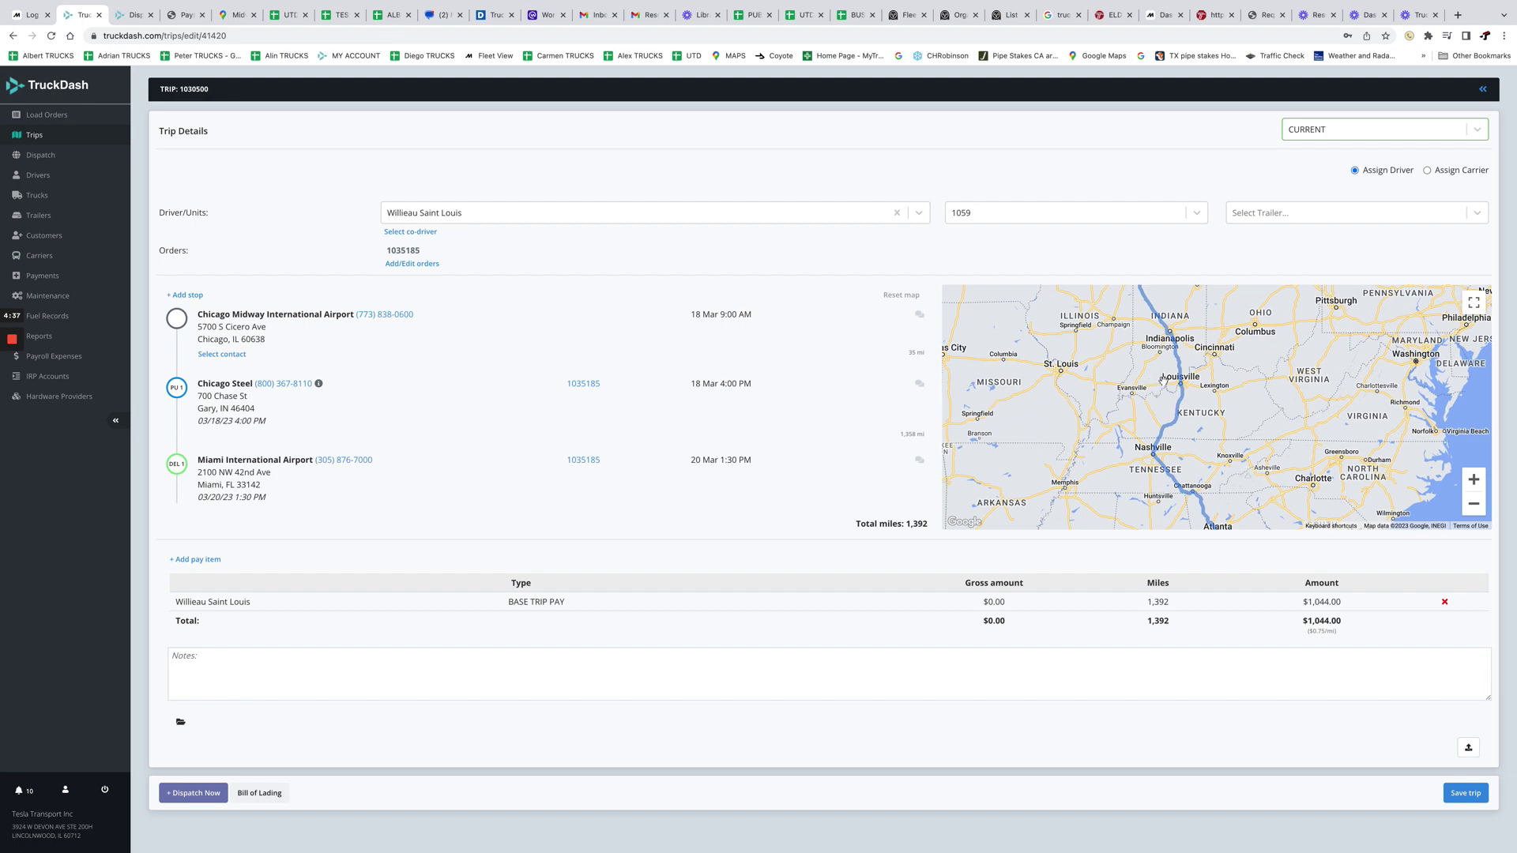
scroll(1164, 381, up, 1)
drag(1196, 367, 1034, 347)
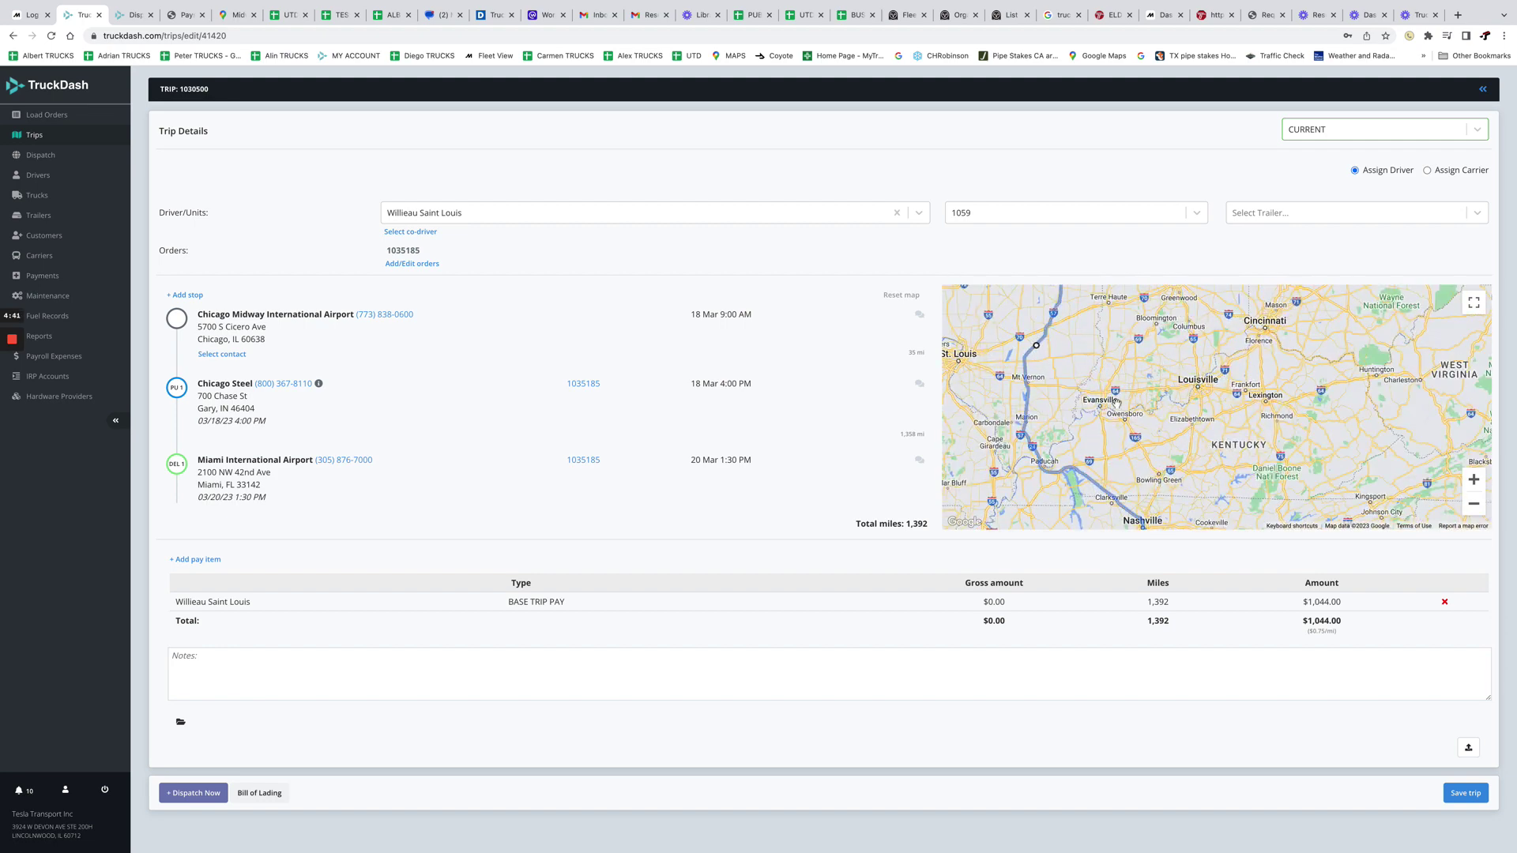
scroll(1172, 421, down, 5)
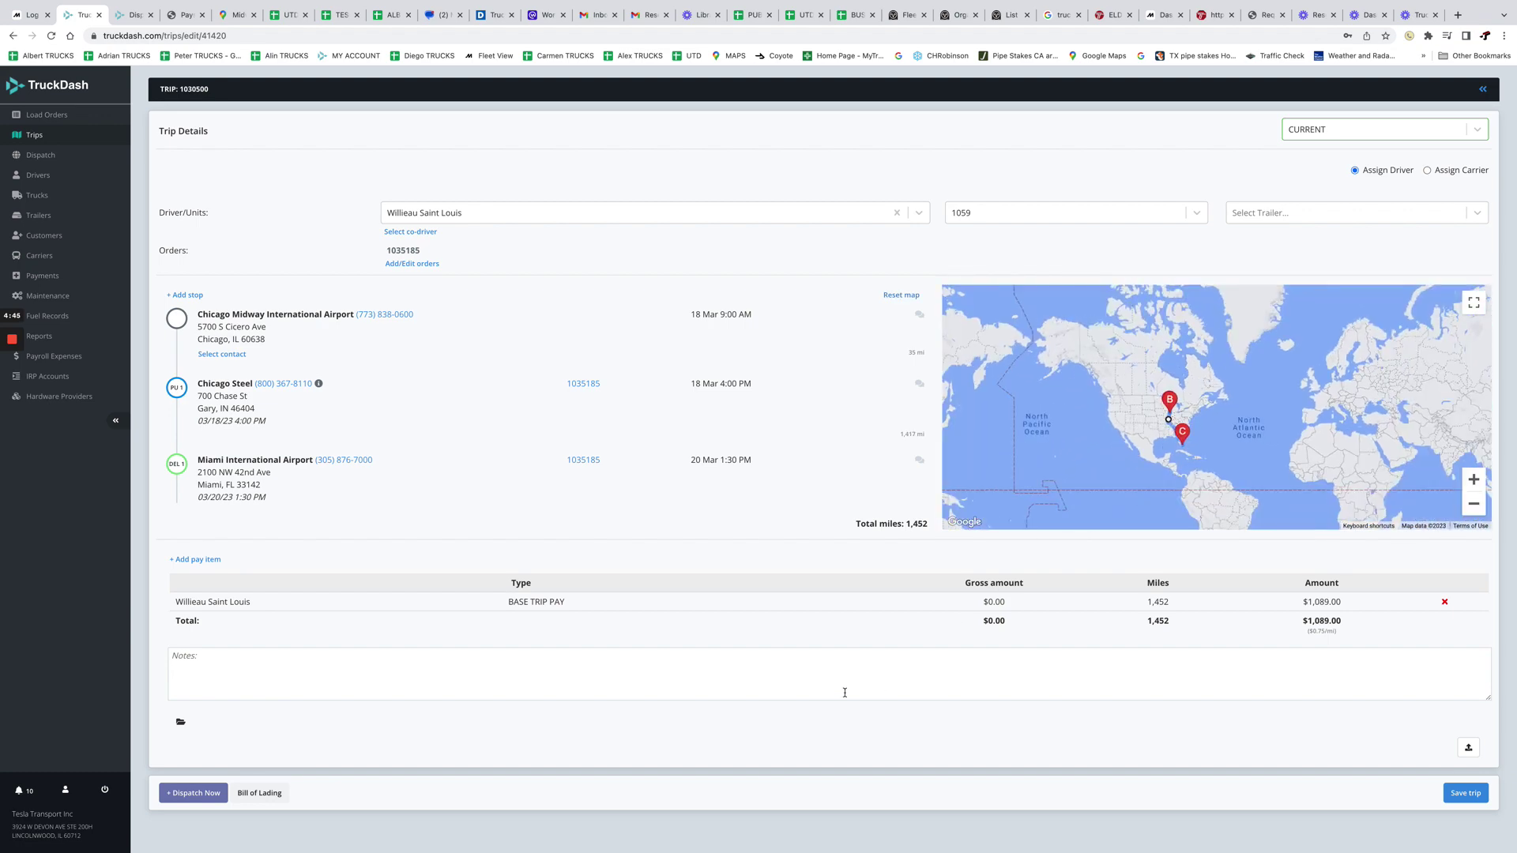
click(1466, 793)
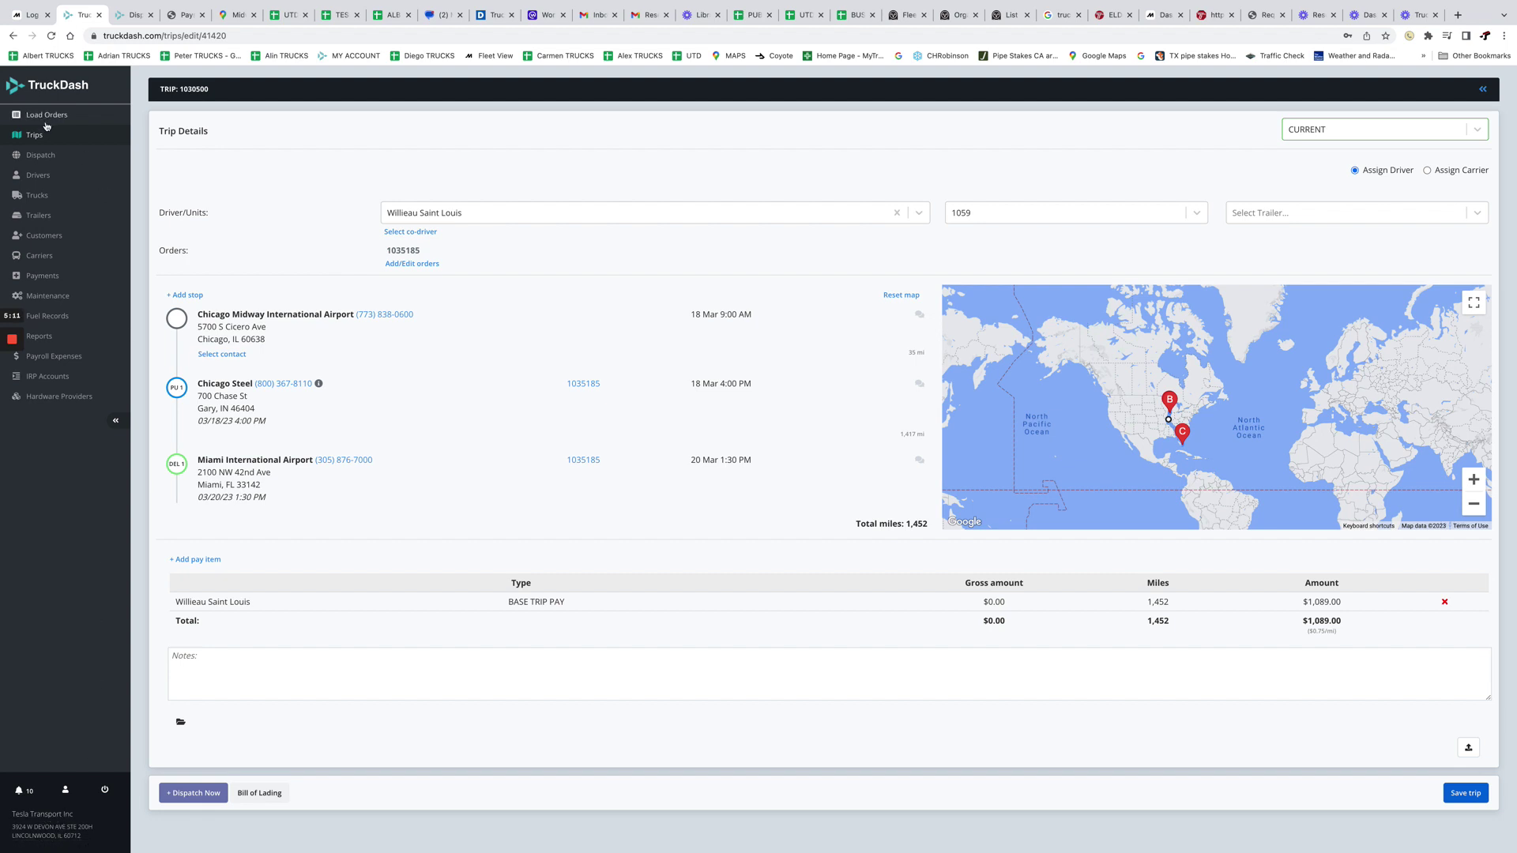
- Filter the Dispatch board to the trip's driver and show truck 1059's current route
click(40, 161)
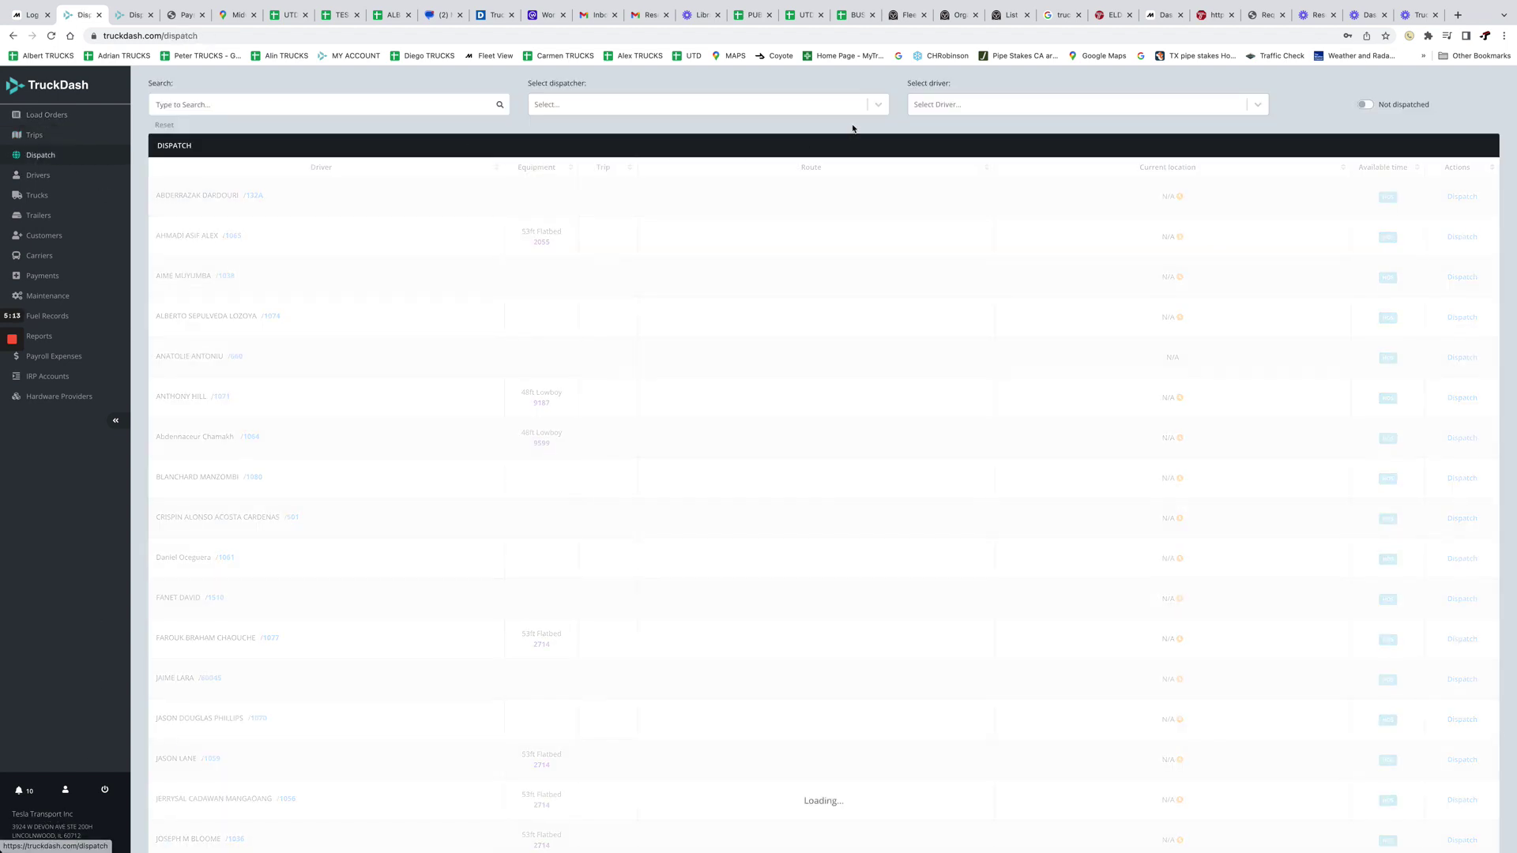
click(953, 105)
click(952, 133)
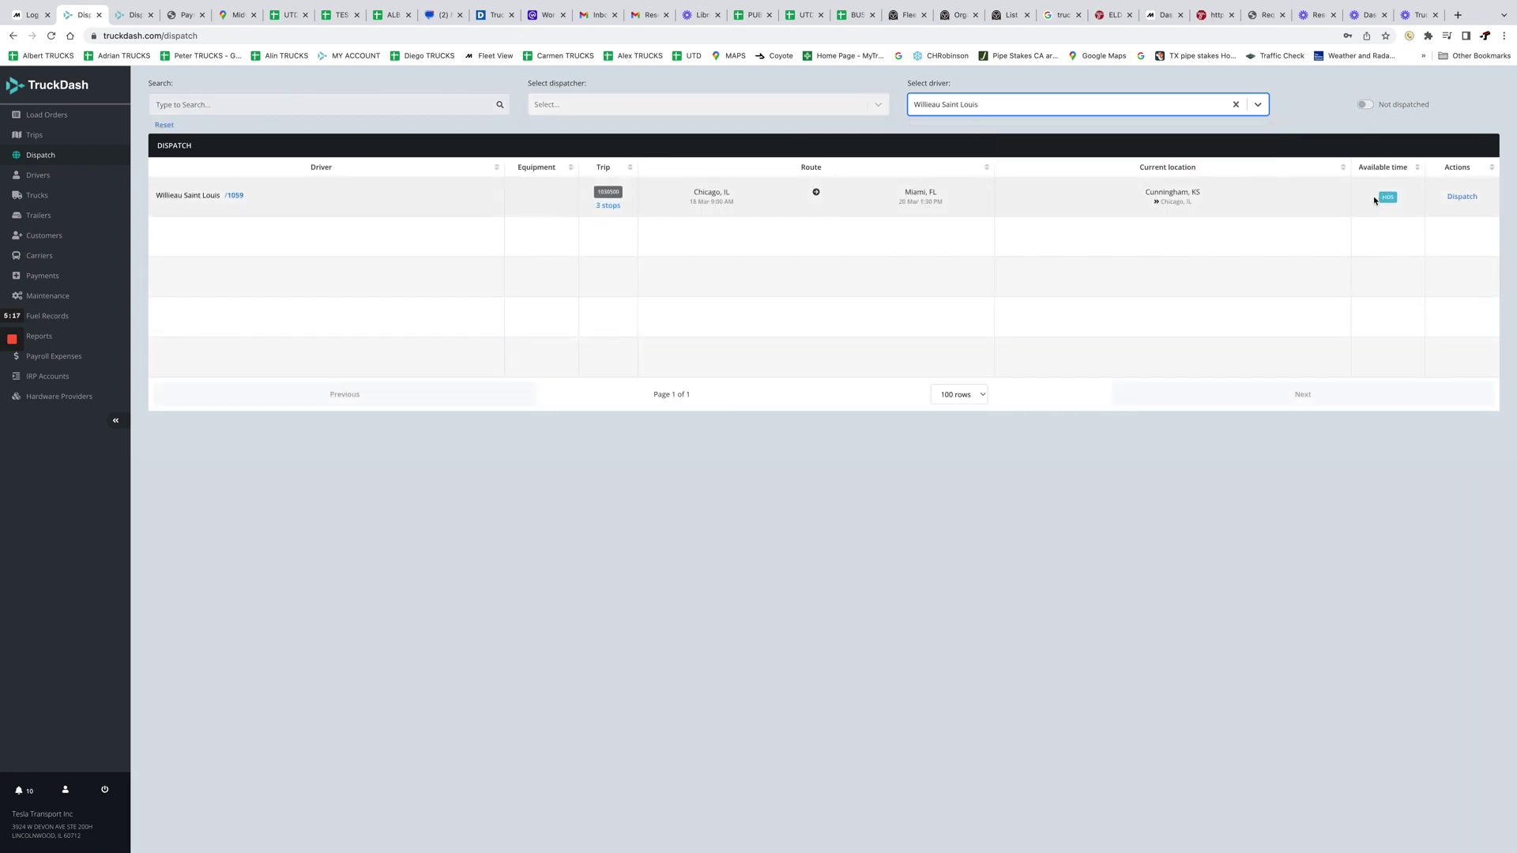
click(1168, 195)
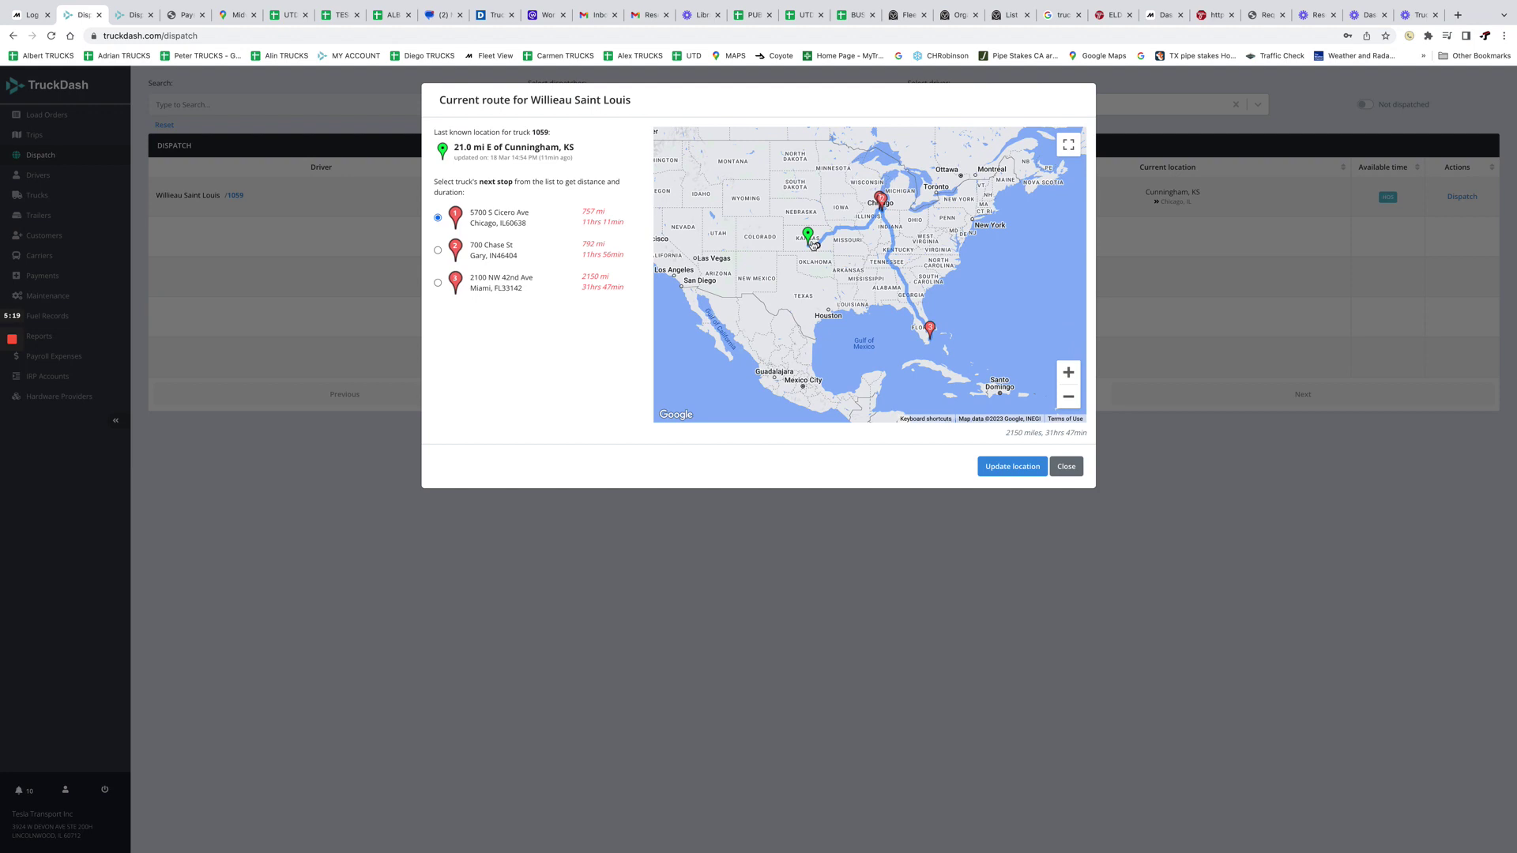
- Check distances to each stop, including 757 mi and 11 hrs 11 min to Midway, then close
click(437, 250)
click(438, 282)
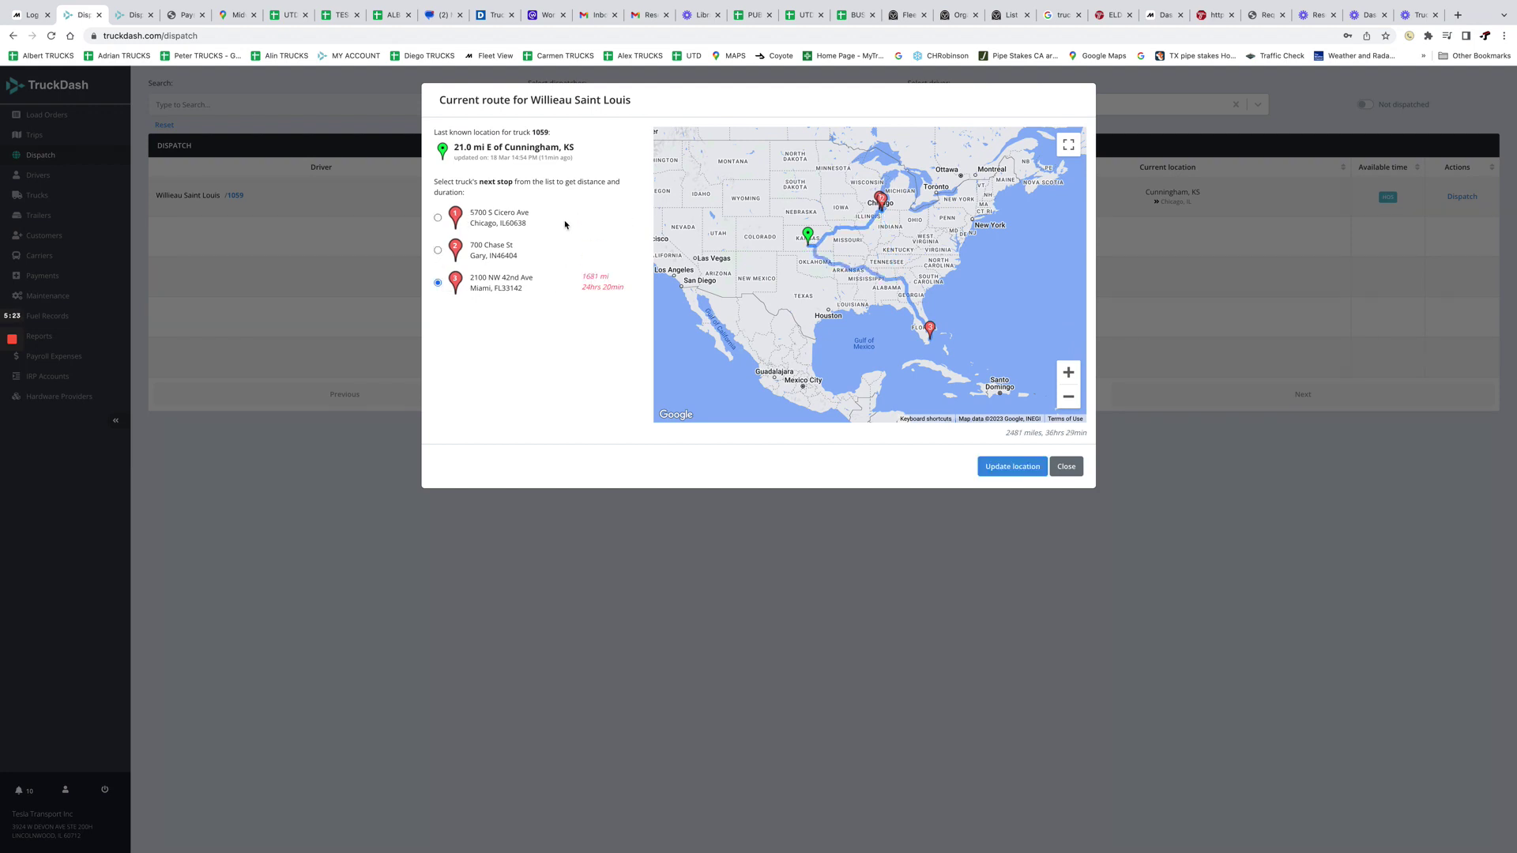
click(438, 218)
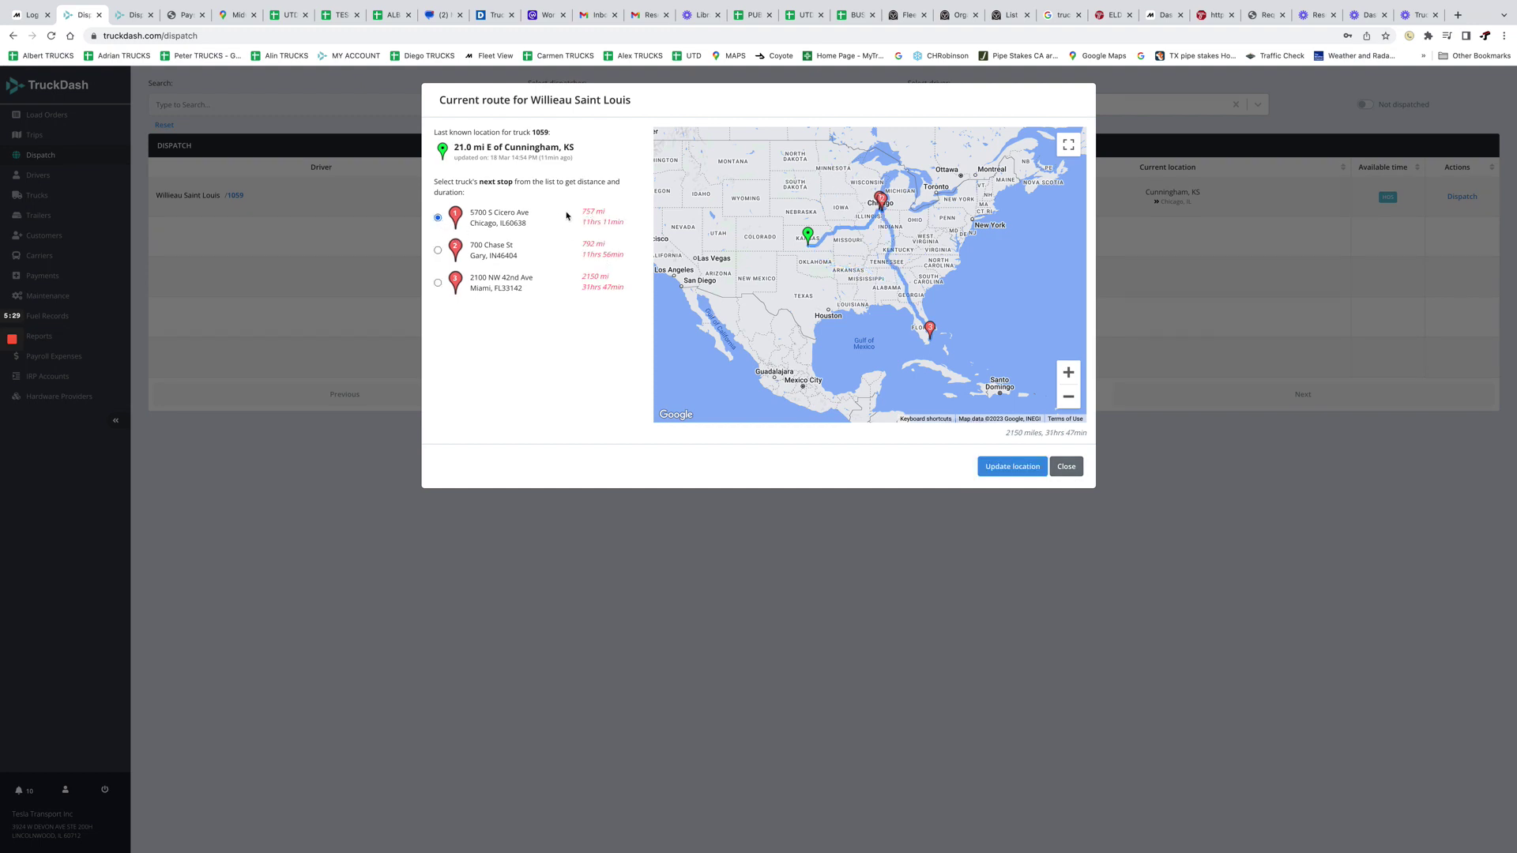
mouse_move(581, 212)
mouse_down()
mouse_move(627, 227)
mouse_move(585, 223)
mouse_up()
click(595, 223)
click(626, 227)
click(625, 220)
scroll(901, 212, up, 5)
scroll(905, 214, down, 5)
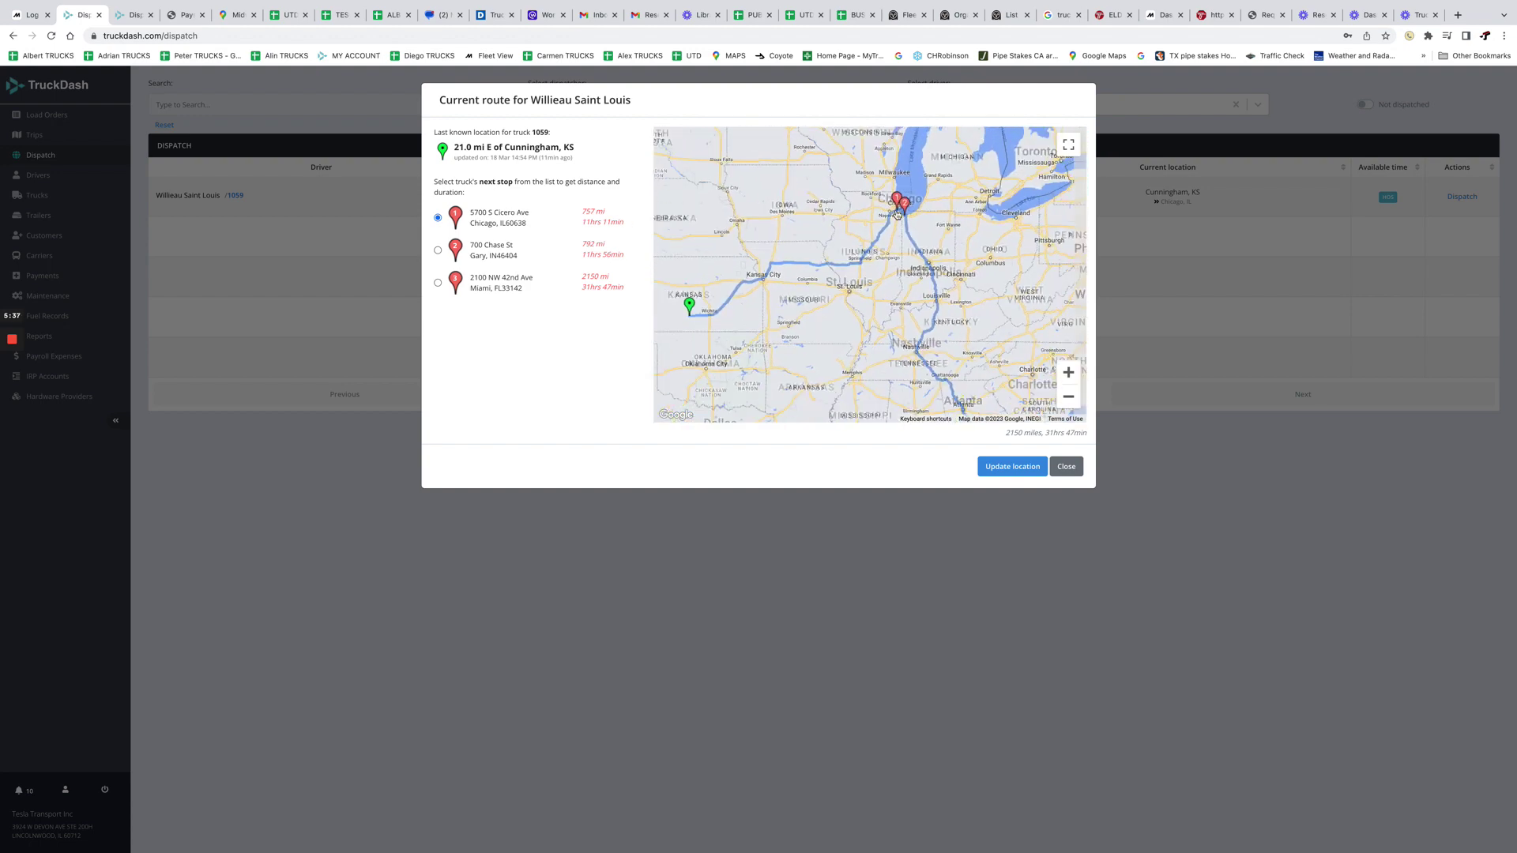
click(1067, 466)
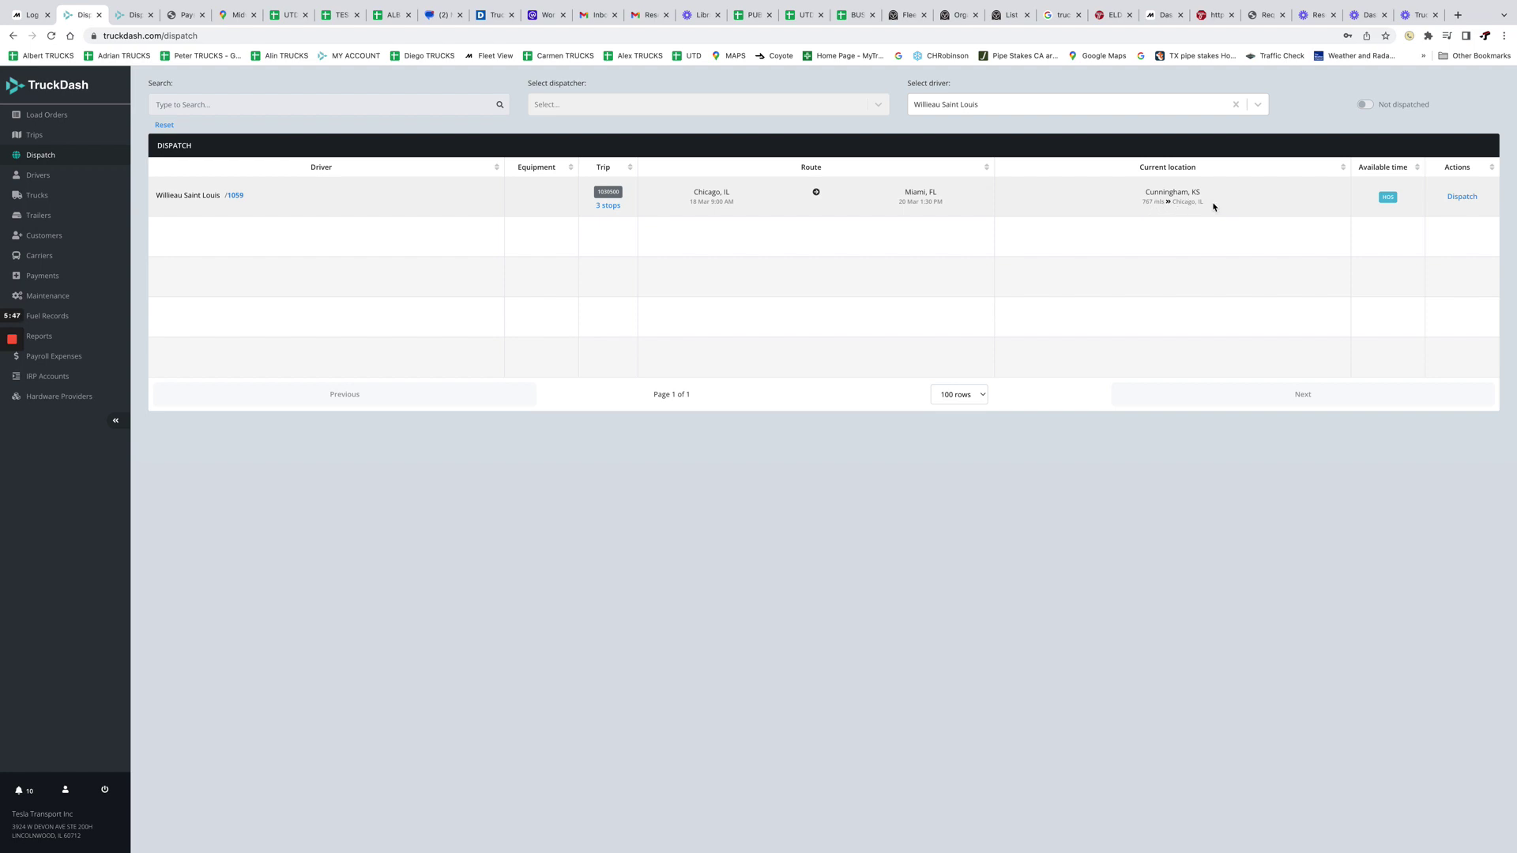
- Review the driver's hours of service: 07:01 drive, 09:33 shift, 15:38 cycle
drag(1214, 207, 1141, 210)
click(1336, 239)
click(1387, 196)
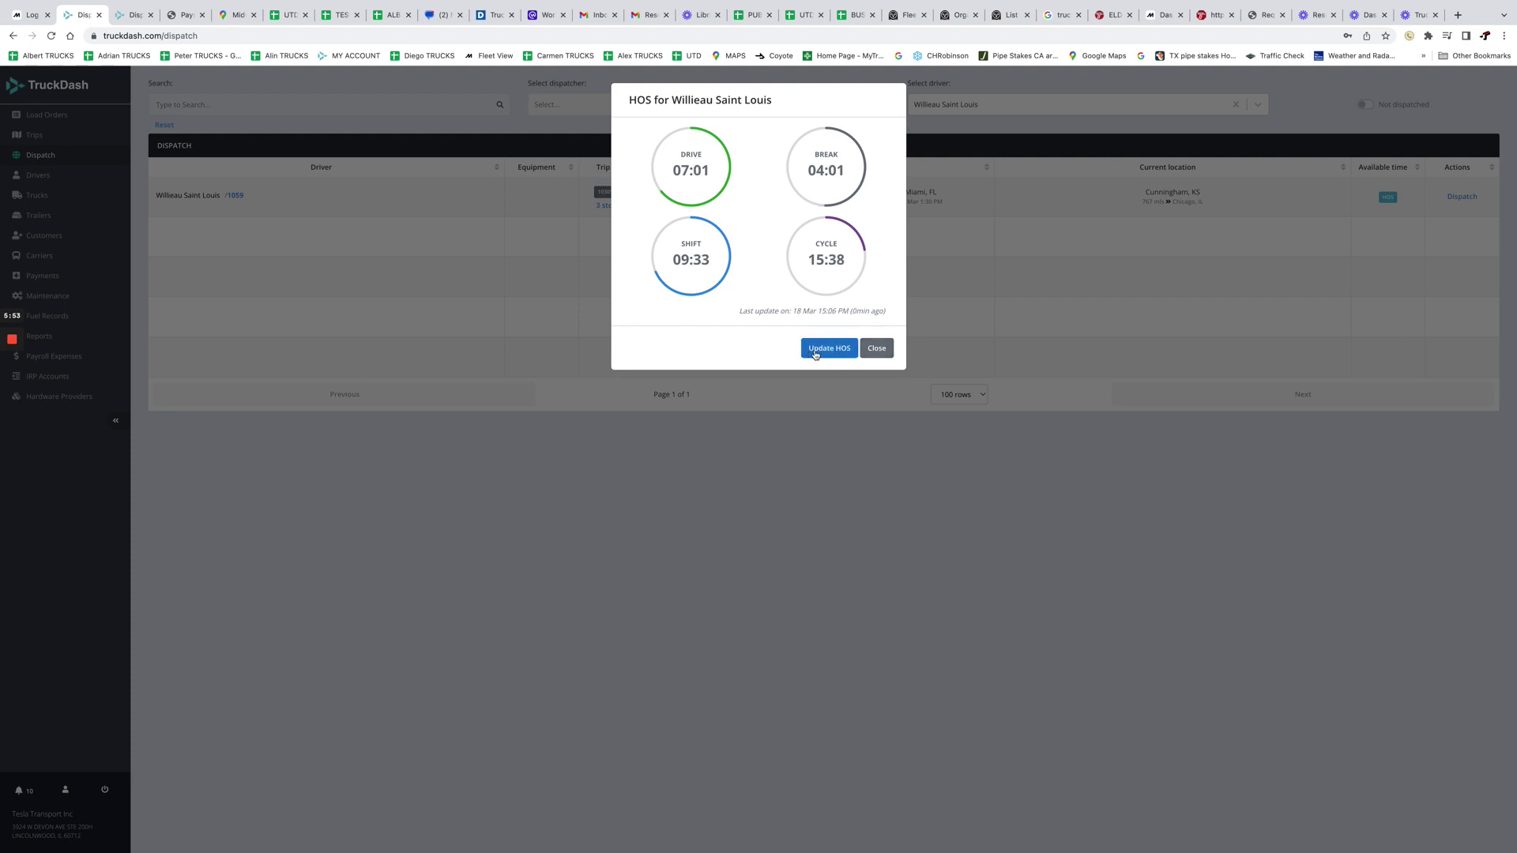
click(879, 349)
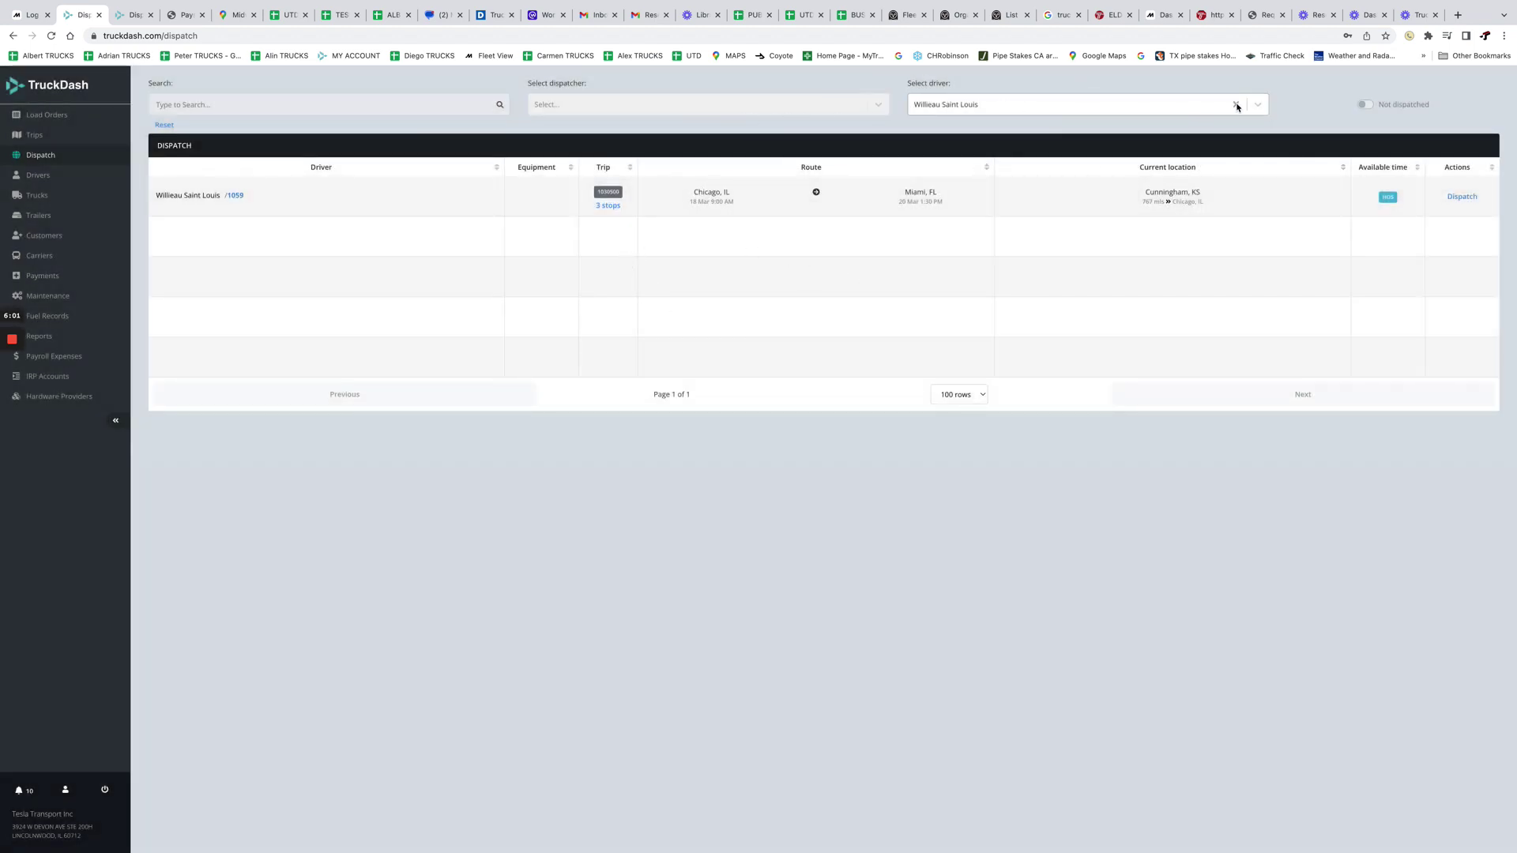
- Drop the driver filter and search the dispatch board for 'miami', leaving only the Chicago-to-Miami trip
click(1237, 105)
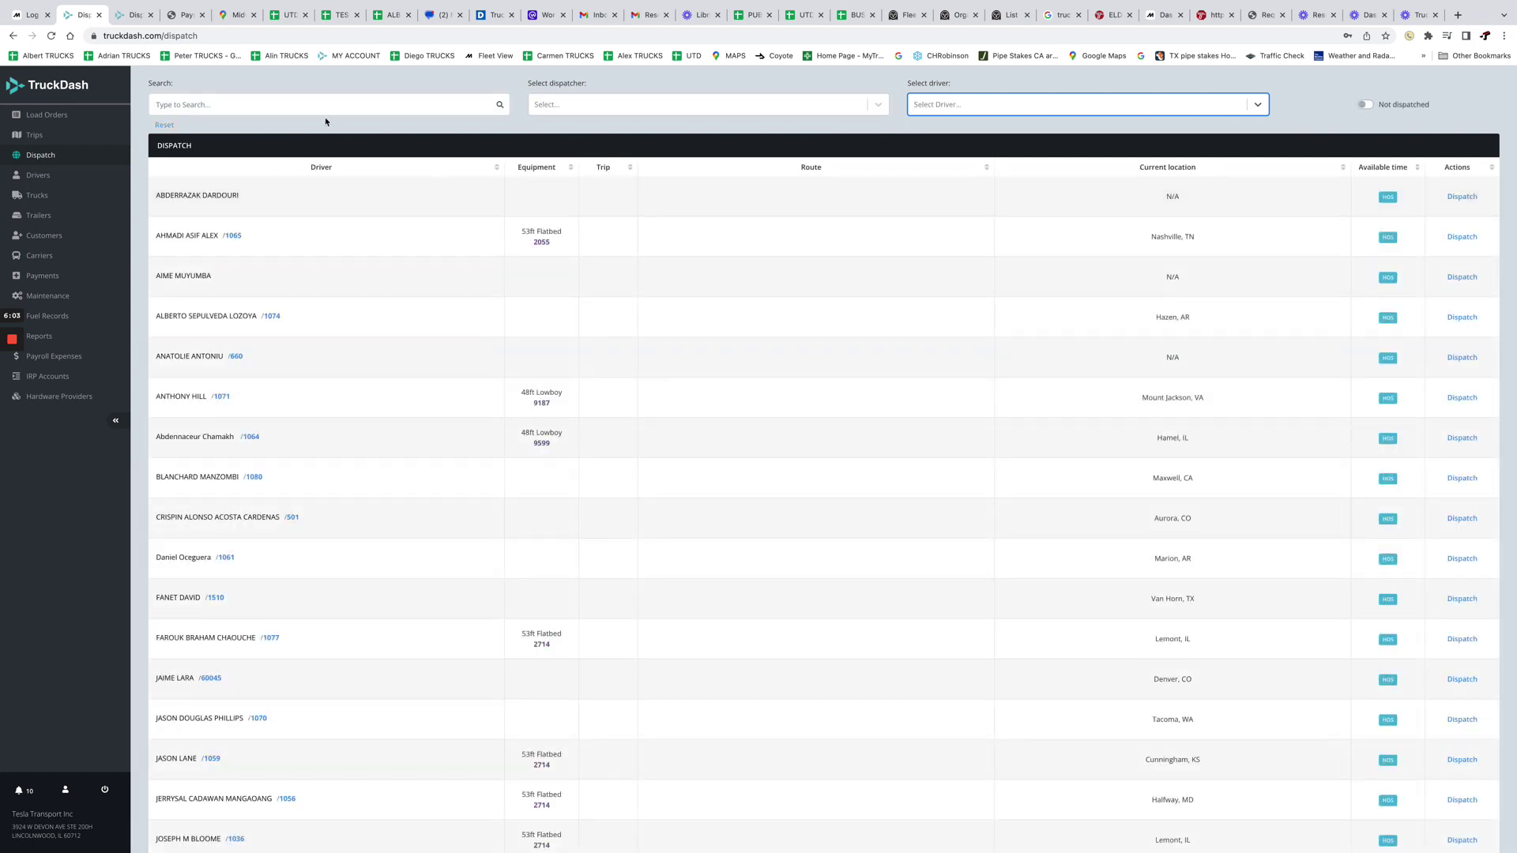
click(315, 113)
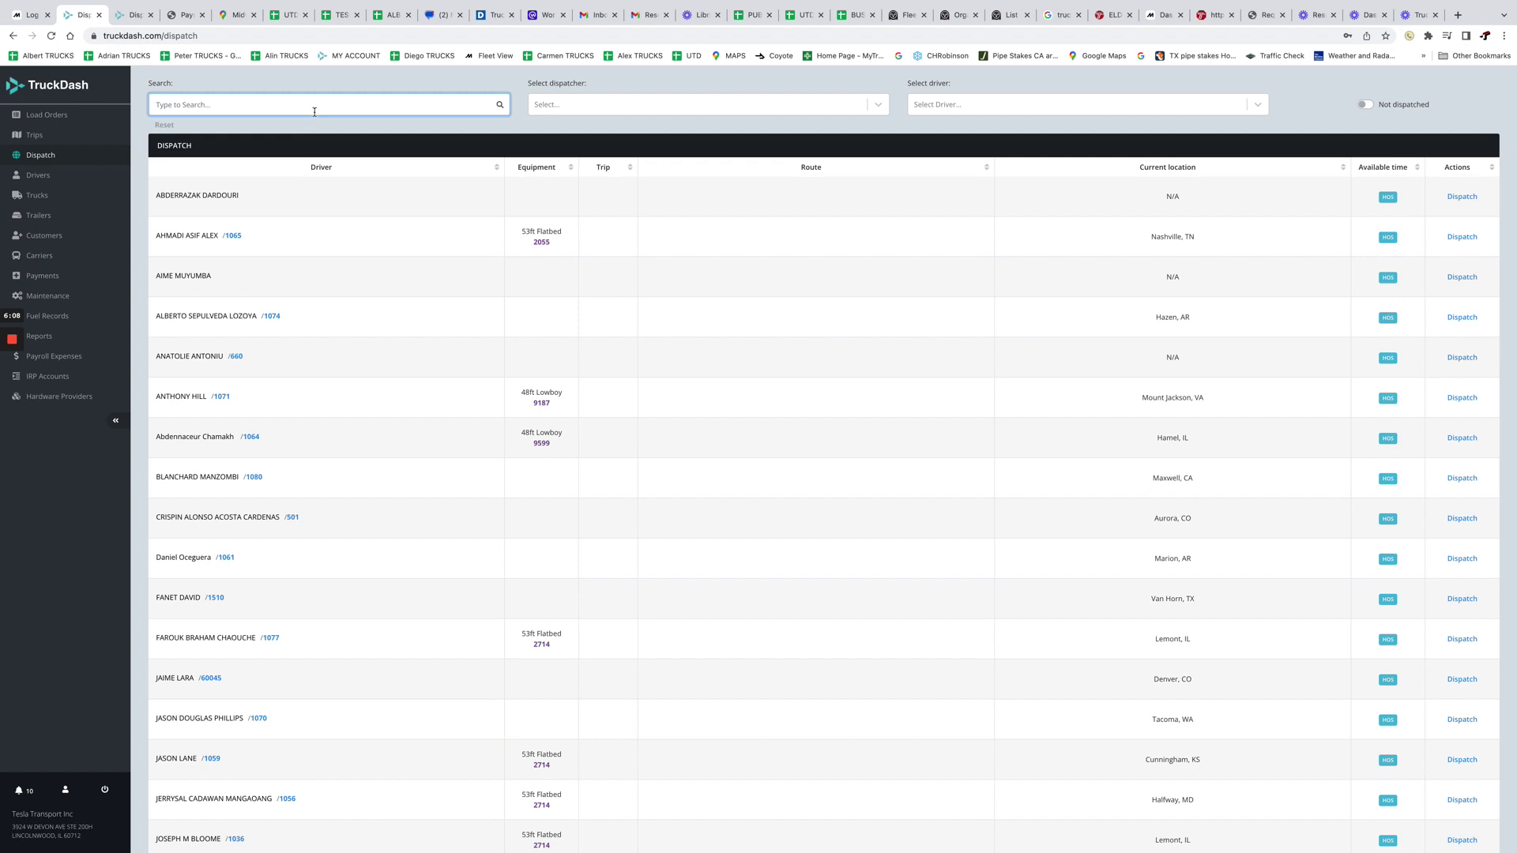
text(miami)
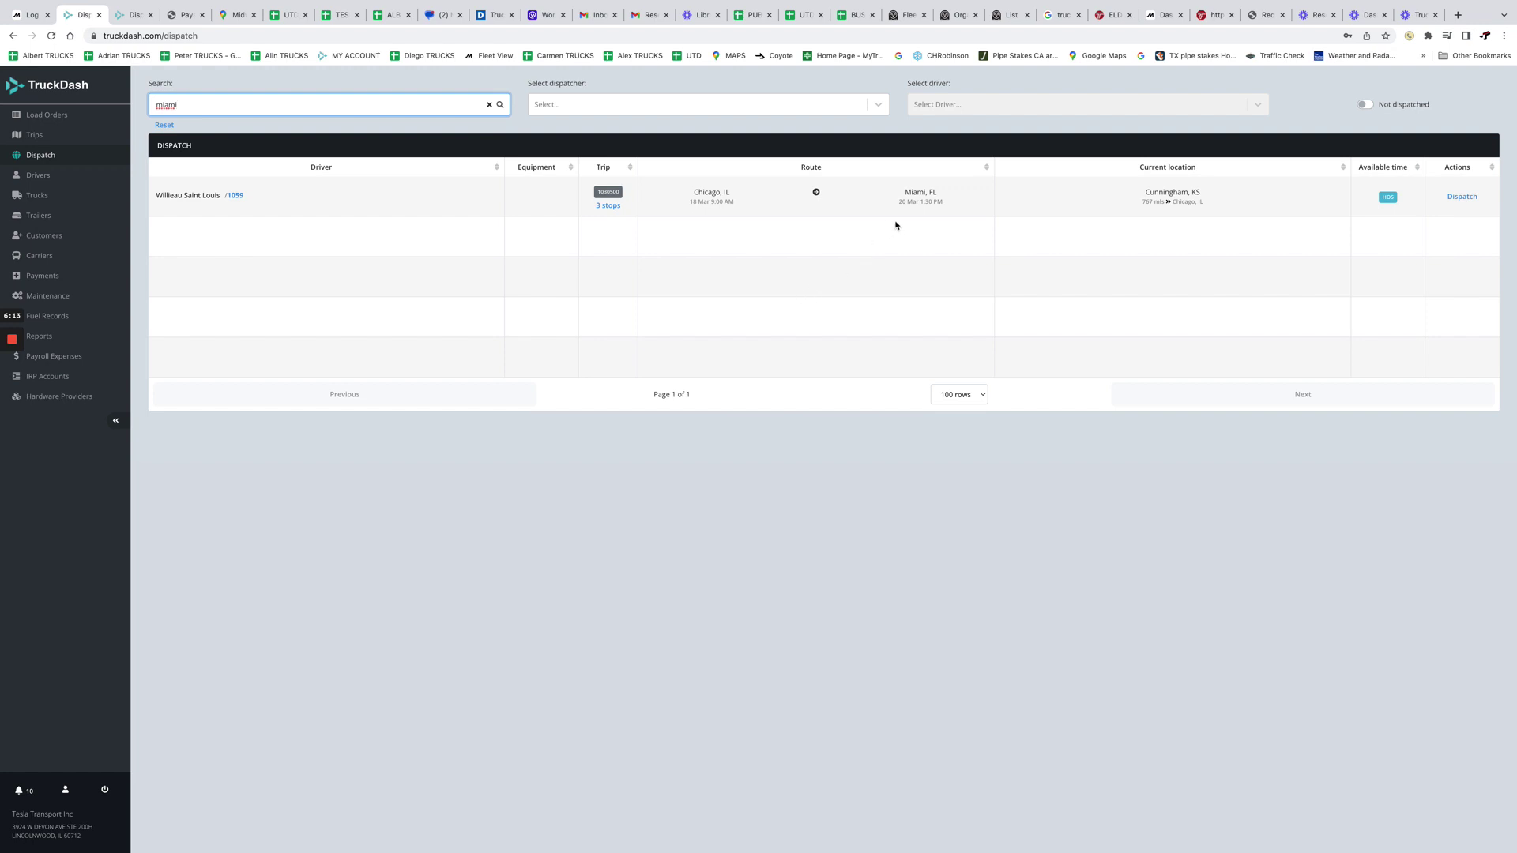
drag(891, 204, 964, 206)
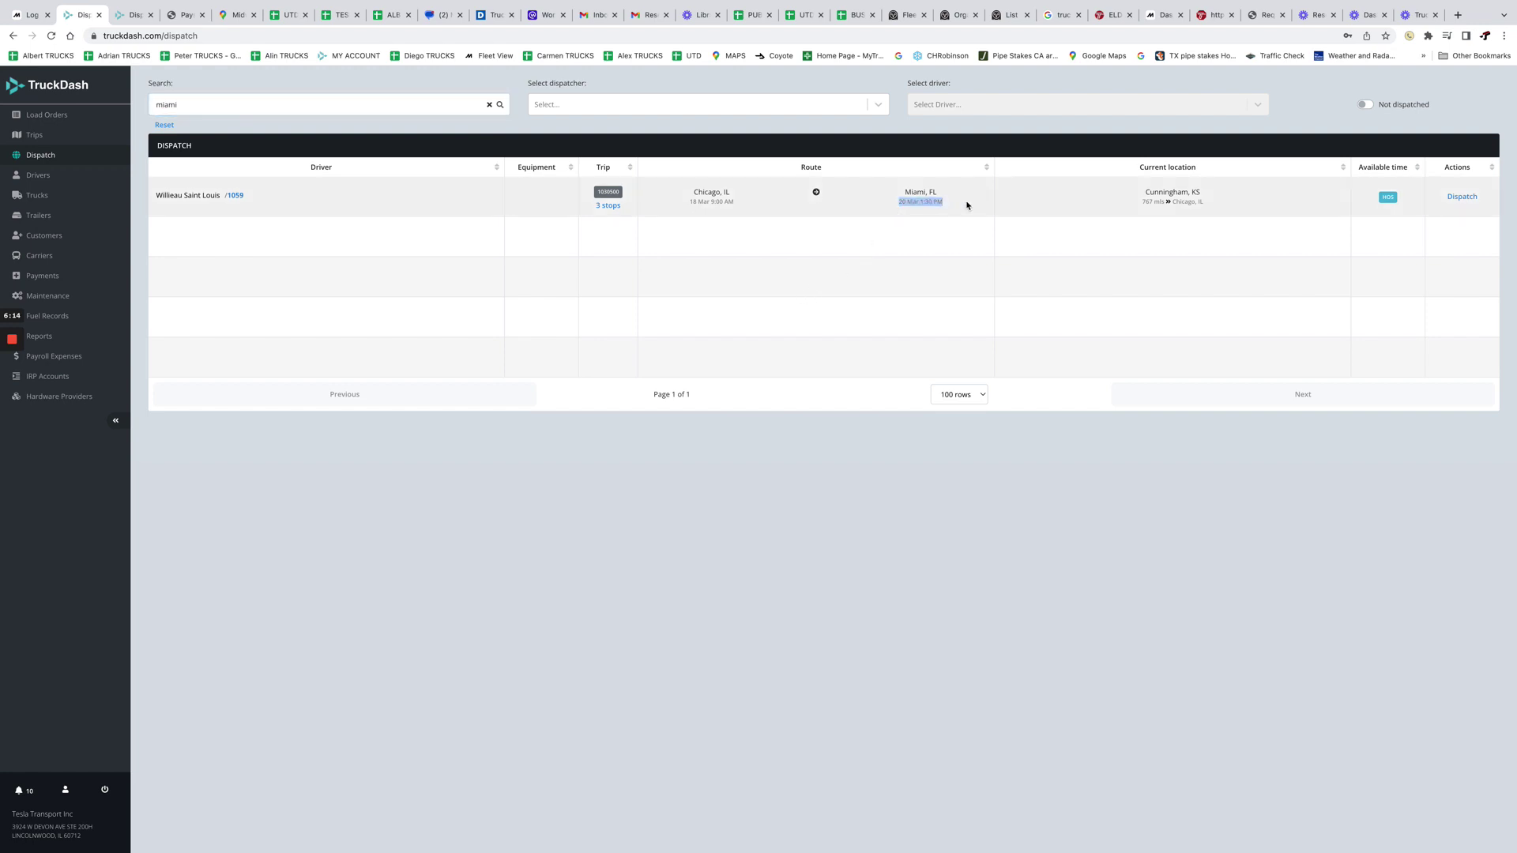
click(963, 247)
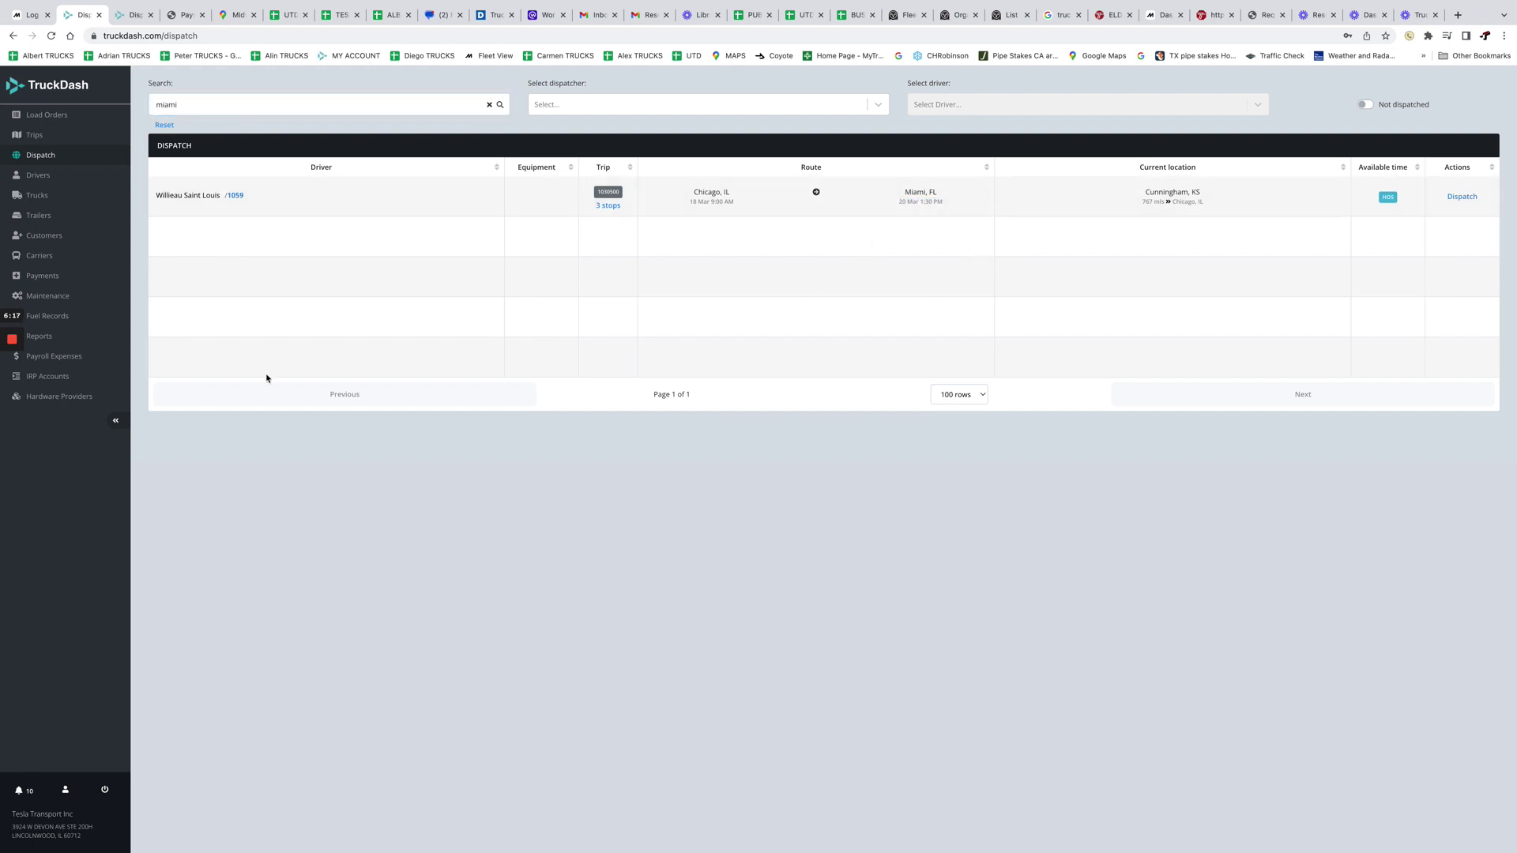